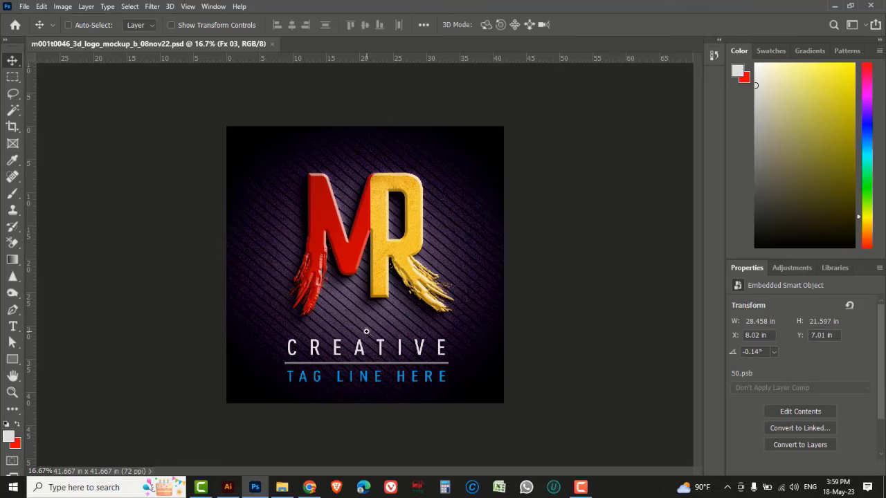
Step: Pan and zoom around the purple mockup to view the MR logo and tagline
scroll(366, 331, "up", 2)
scroll(362, 292, "up", 1)
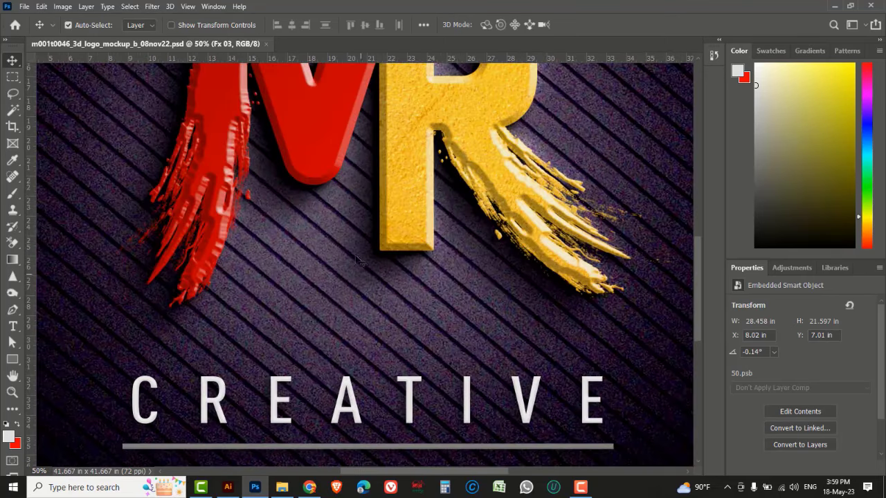
scroll(330, 228, "up", 3)
scroll(312, 243, "up", 5)
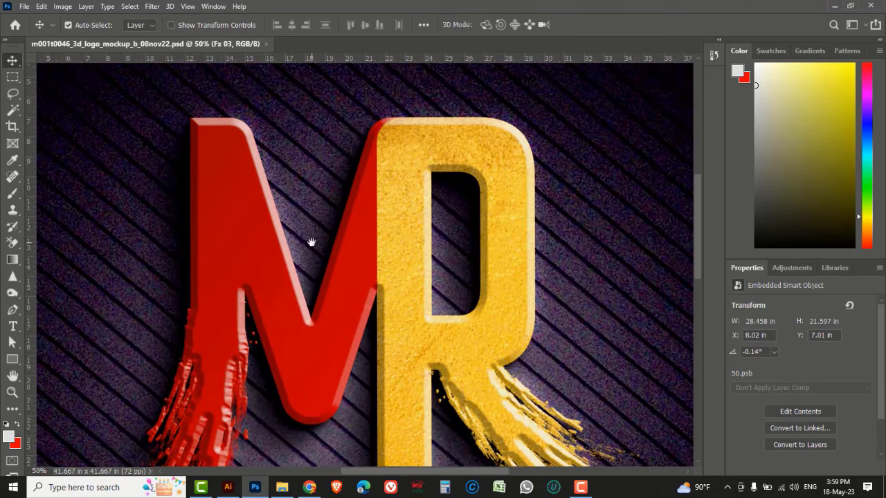
scroll(288, 193, "up", 1)
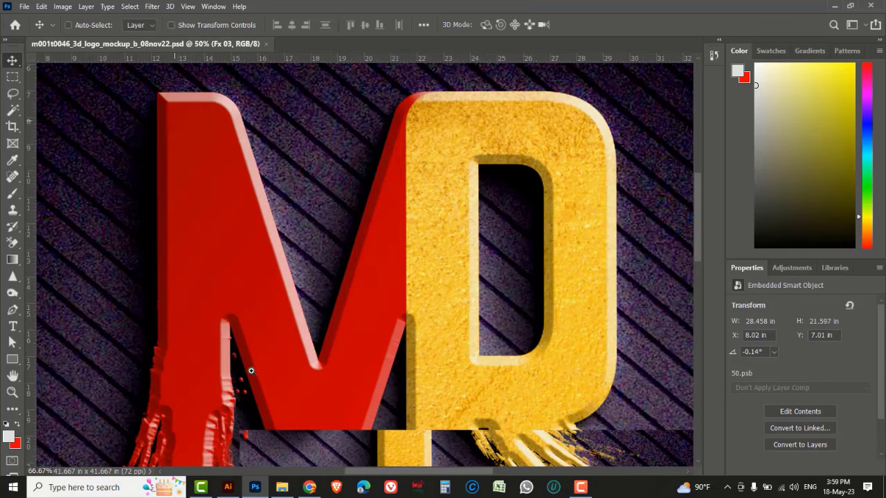
scroll(257, 247, "down", 1)
scroll(233, 346, "down", 2)
scroll(248, 242, "down", 2)
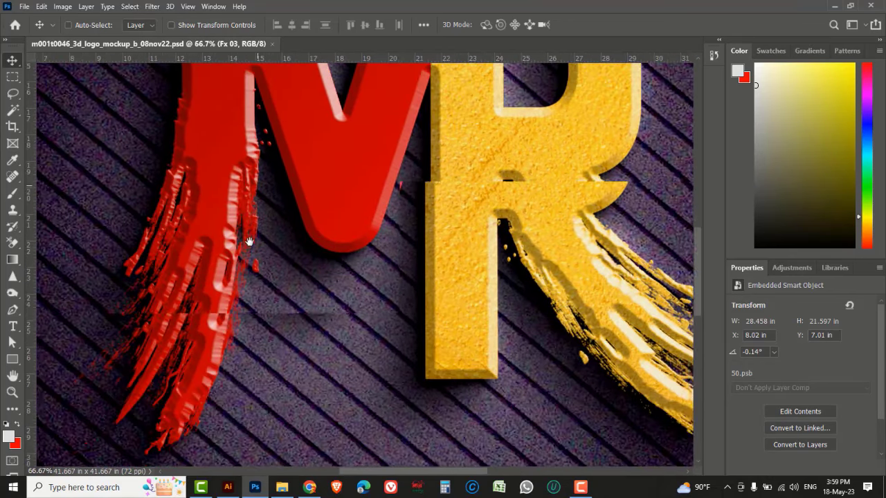
left_click_drag(465, 225, 391, 259)
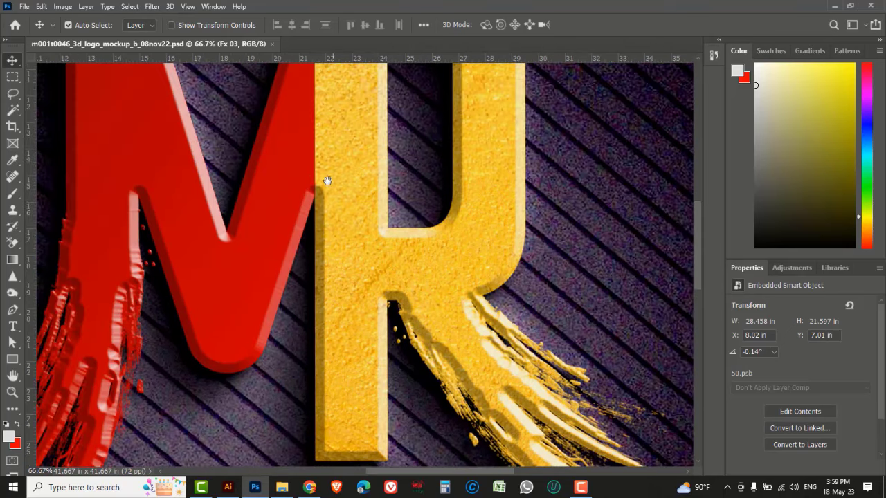
mouse_move(326, 182)
left_mouse_down()
mouse_move(369, 247)
mouse_move(371, 282)
left_mouse_up()
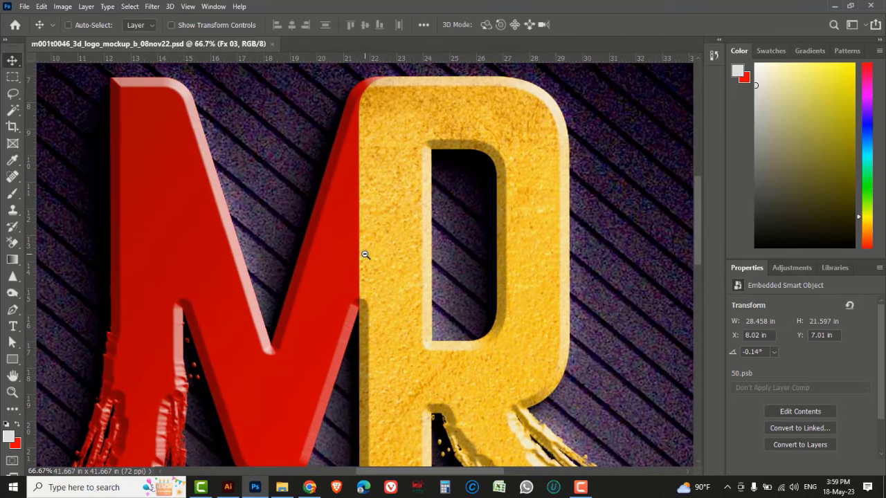
left_click(365, 253, "ctrl+alt")
left_click(367, 300, "ctrl+alt")
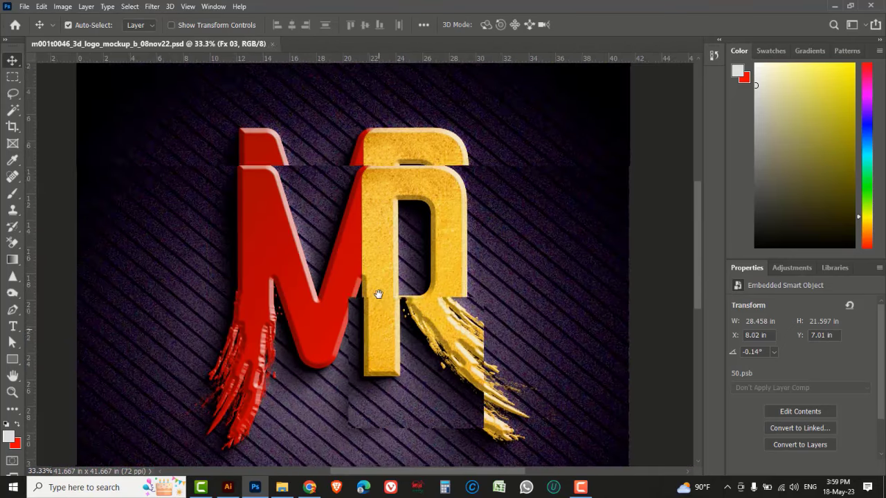
scroll(373, 316, "down", 2)
left_click_drag(374, 317, 361, 248)
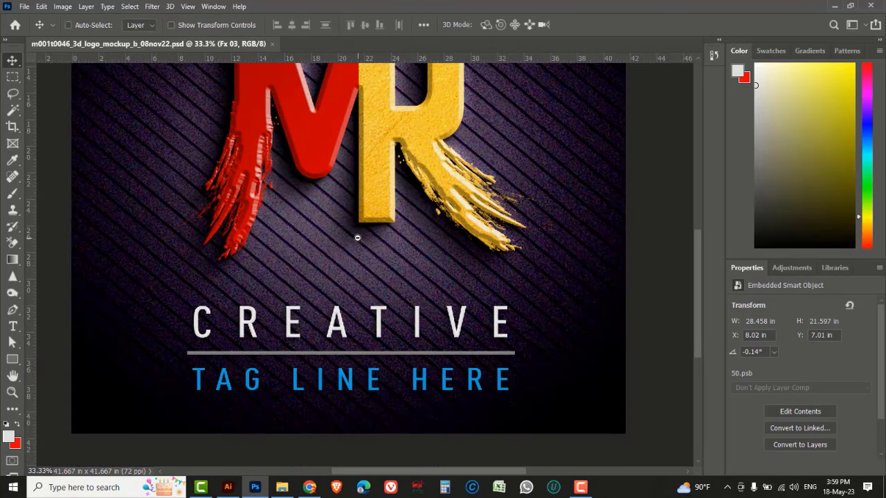
left_click(357, 237, "ctrl+alt")
left_click_drag(351, 178, 347, 246)
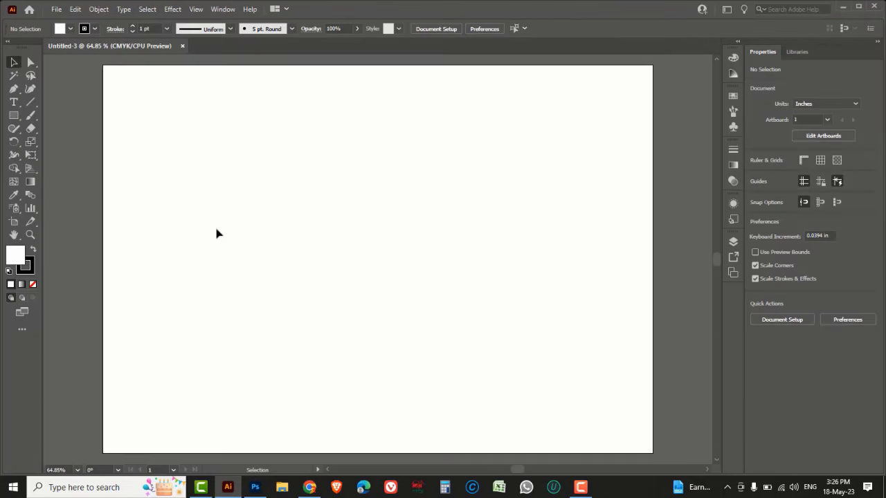
Step: Create a blank A4 print document in inches with landscape orientation
left_click(56, 9)
left_click(104, 21)
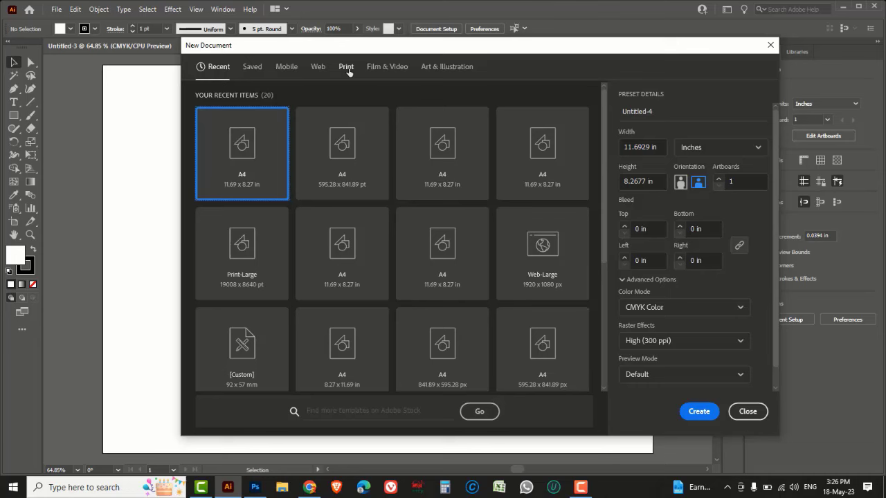
left_click(346, 68)
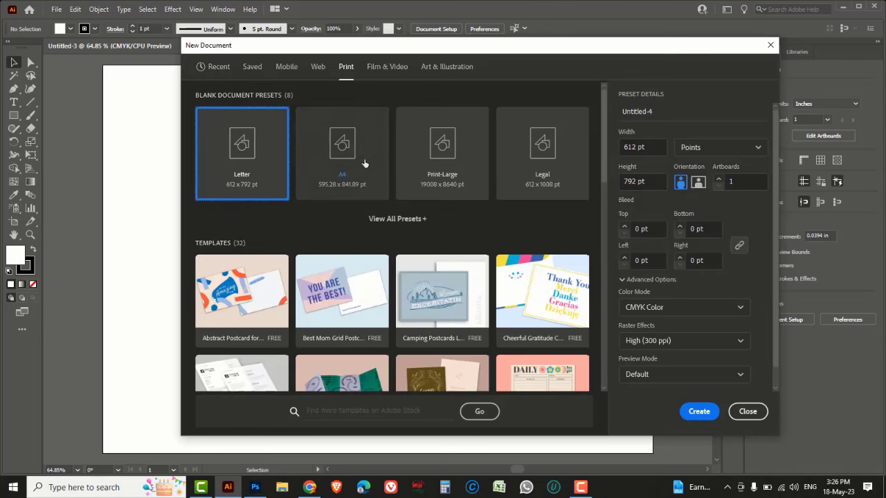
left_click(364, 164)
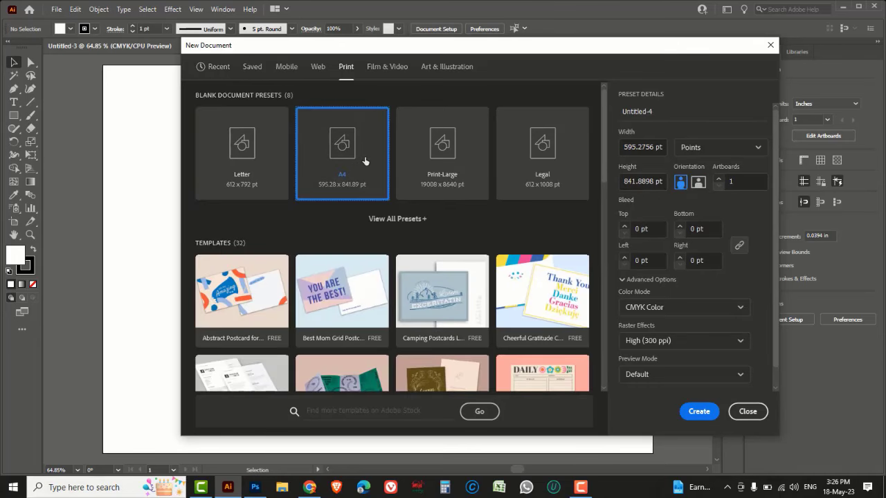
left_click(762, 151)
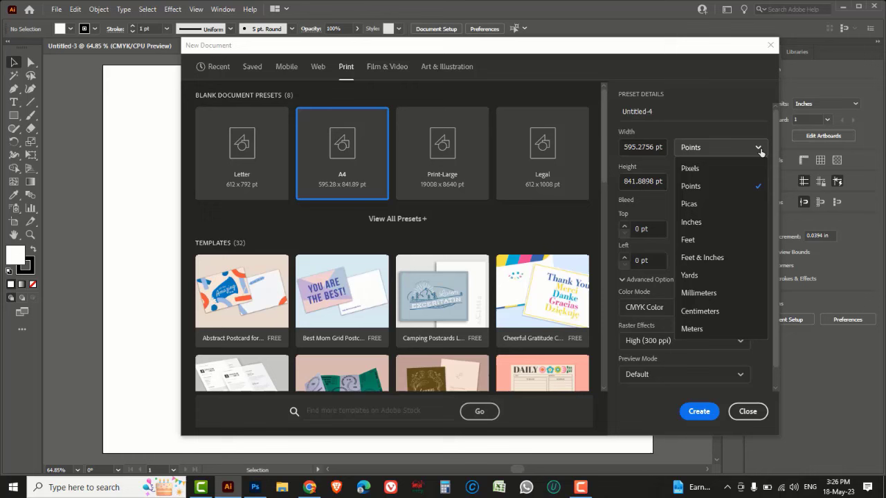
left_click(693, 223)
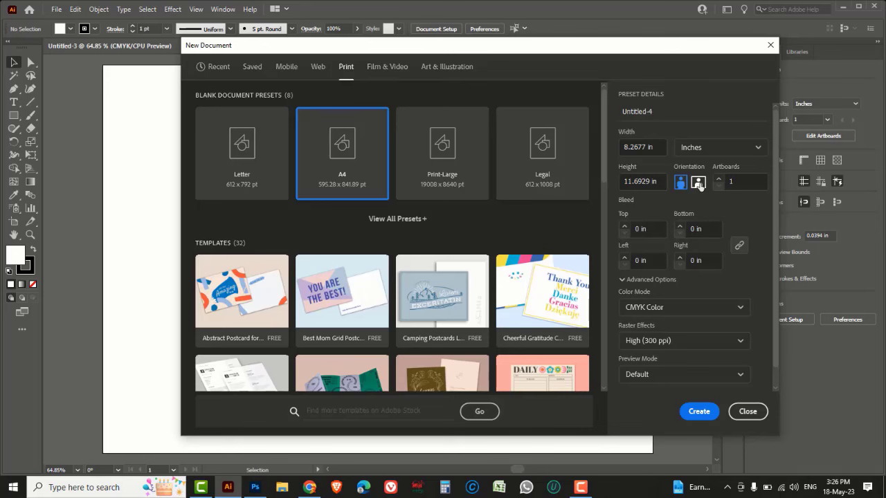
left_click(699, 183)
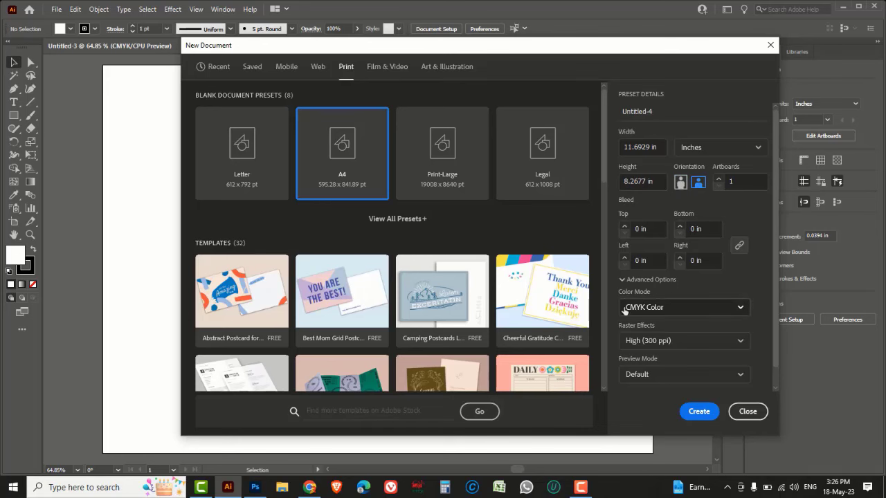
left_click(701, 412)
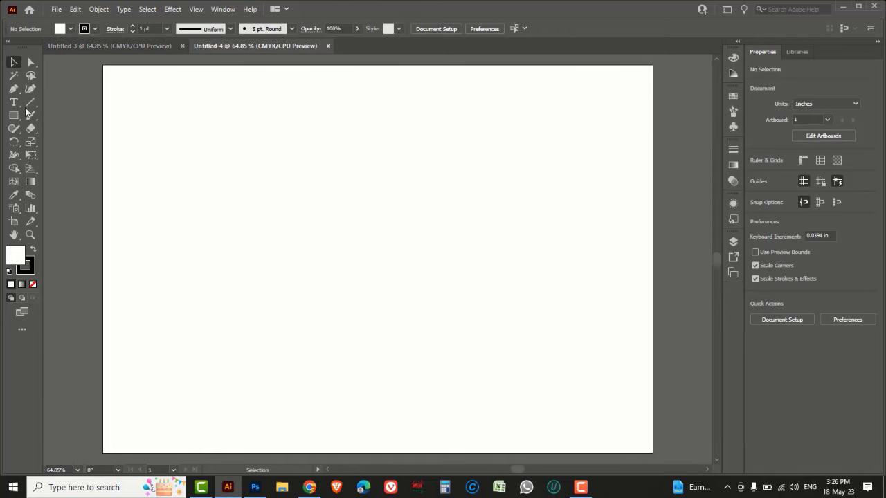
Step: Type the letters MR on the artboard with the Type tool
left_click_drag(14, 102, 56, 106)
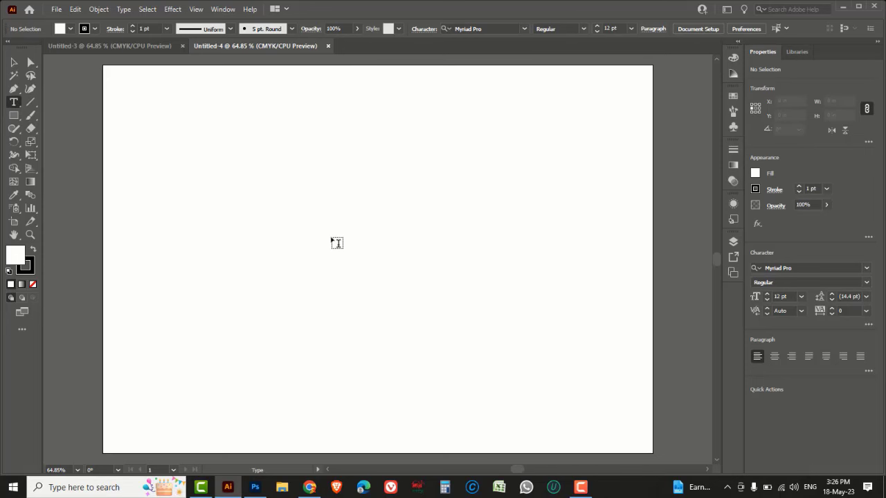
left_click(333, 236)
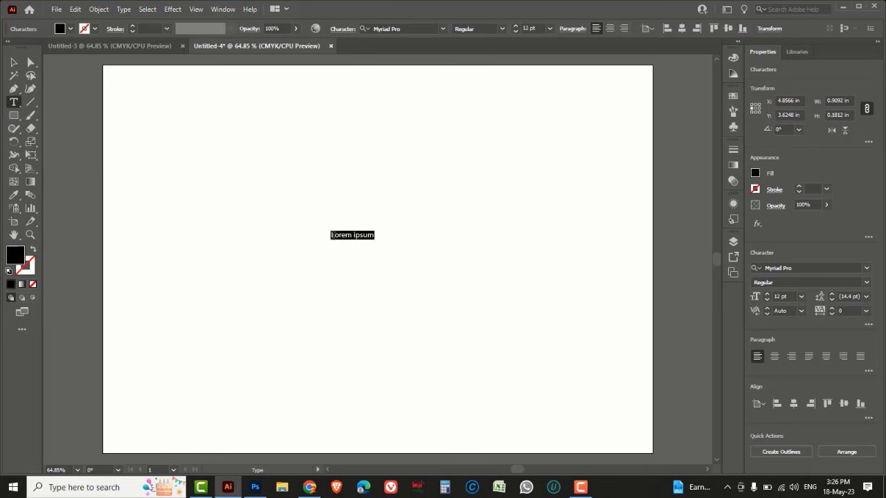
key("BackSpace")
type("MR")
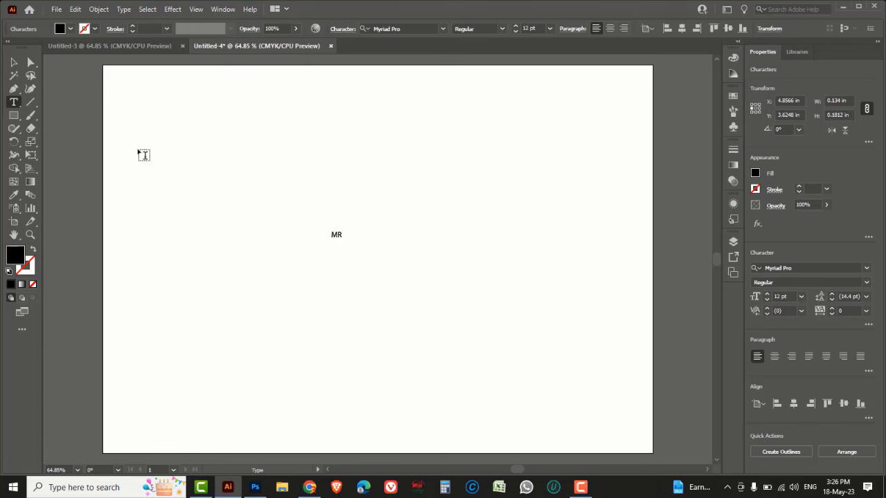
left_click(13, 63)
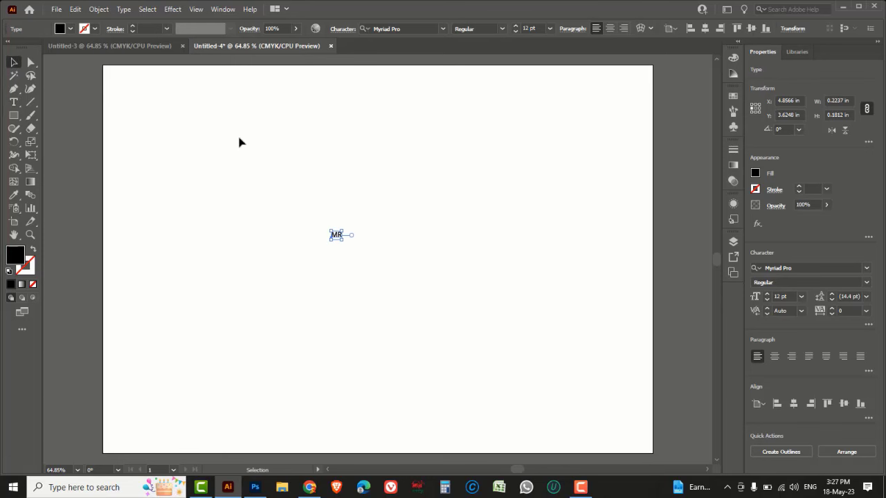
Step: Enlarge the MR text to 300 pt and move it toward the page's left
left_click(549, 29)
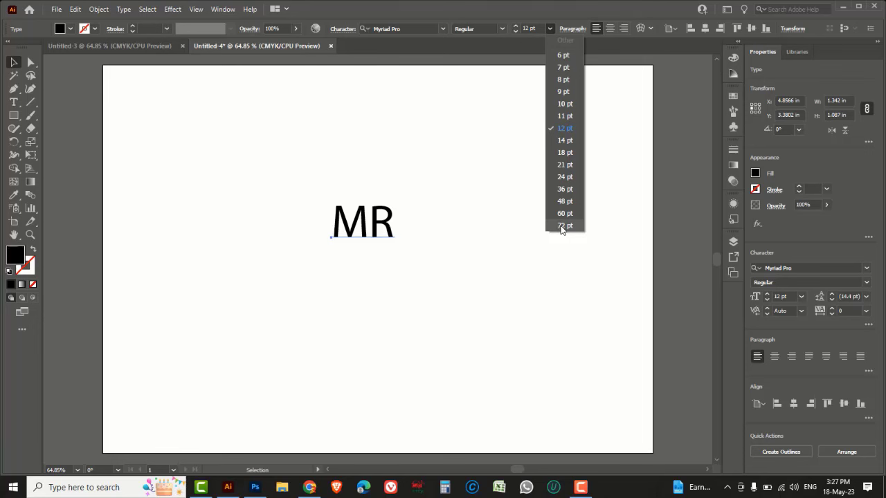
left_click(562, 226)
left_click(541, 31)
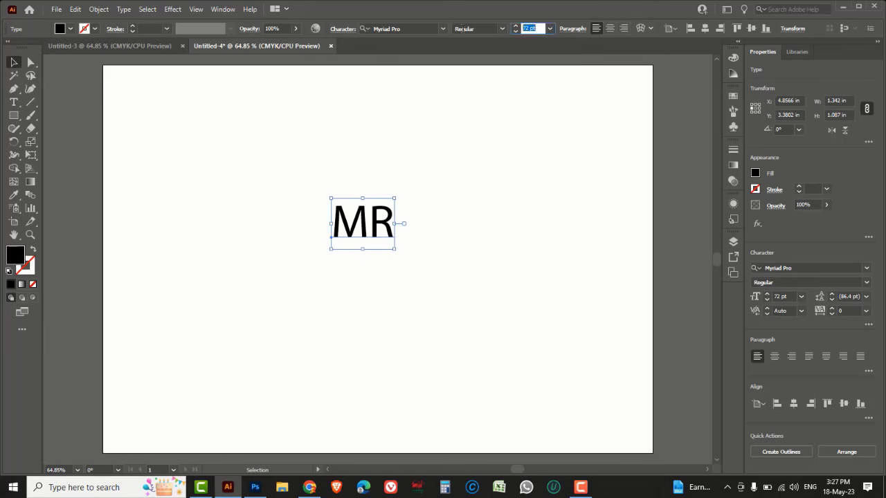
type("1")
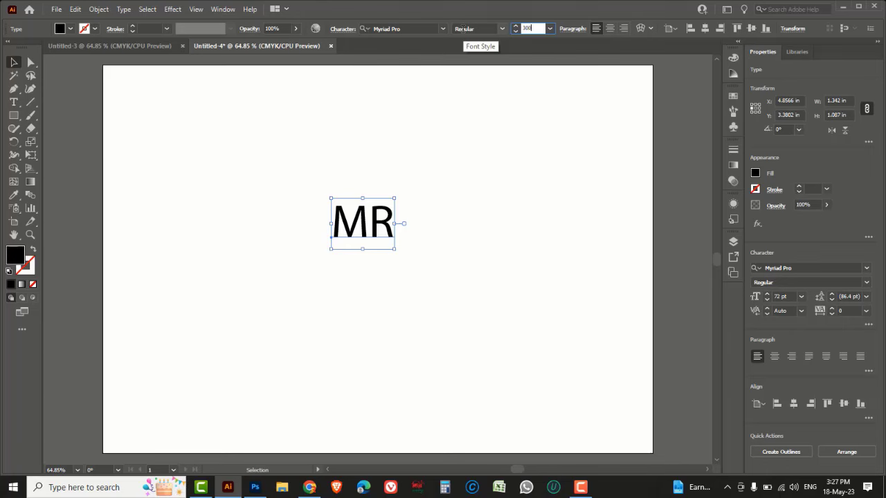
key("Return")
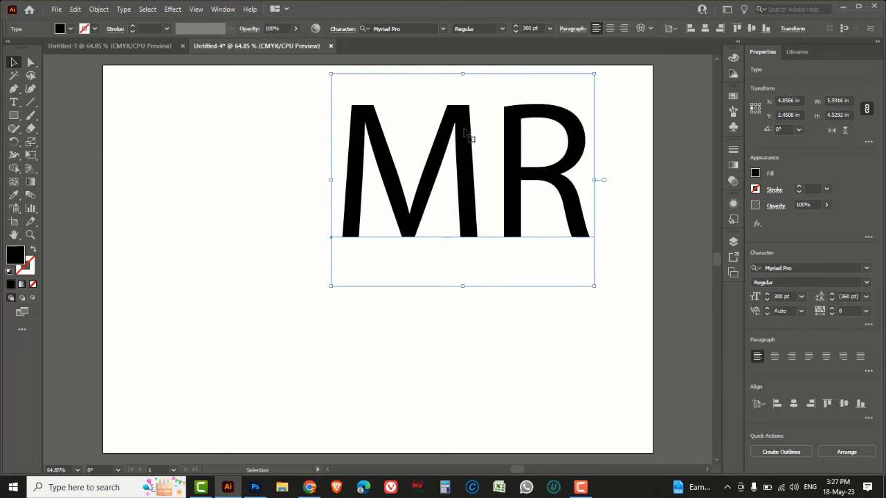
mouse_move(471, 128)
left_mouse_down()
mouse_move(340, 224)
mouse_move(350, 220)
left_mouse_up()
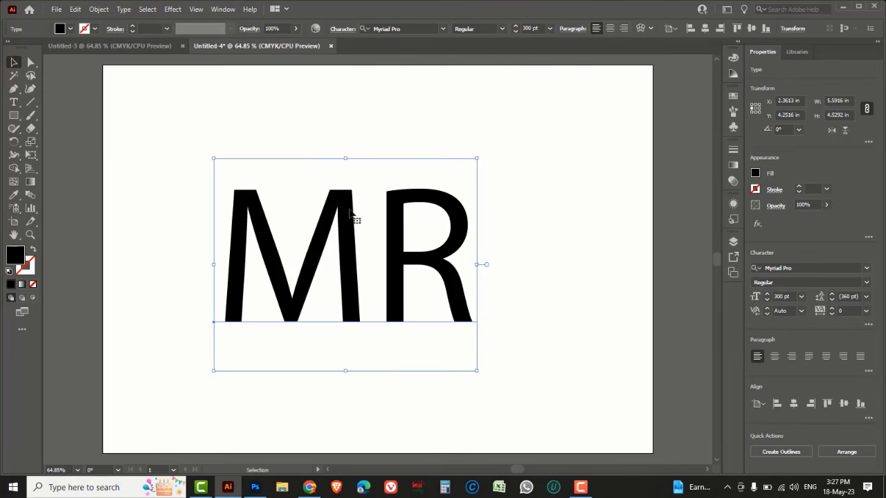
Step: Set MR in Olympus Mount Regular and scale it to about 371 pt
left_click(795, 268)
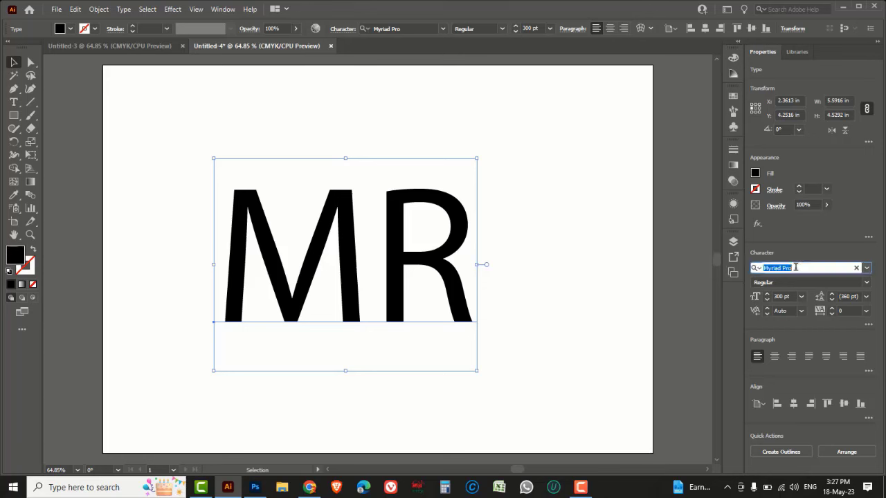
key("Down")
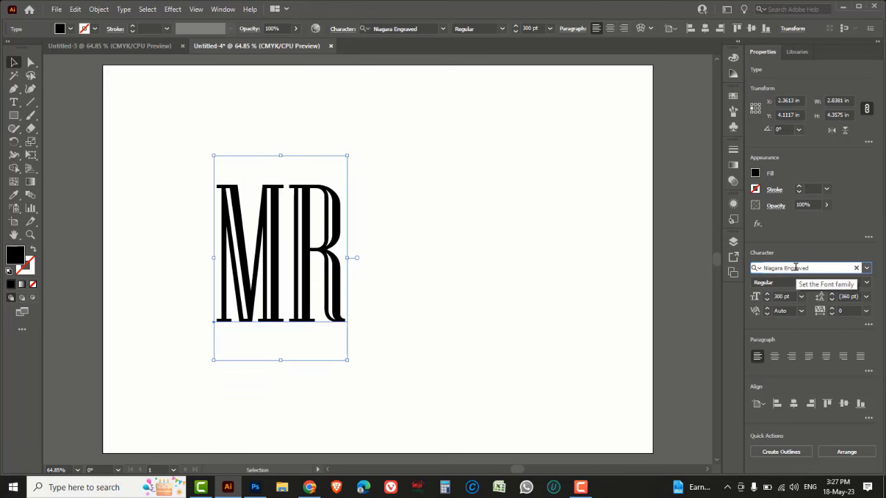
key("Down")
key("Down")
key("Down")
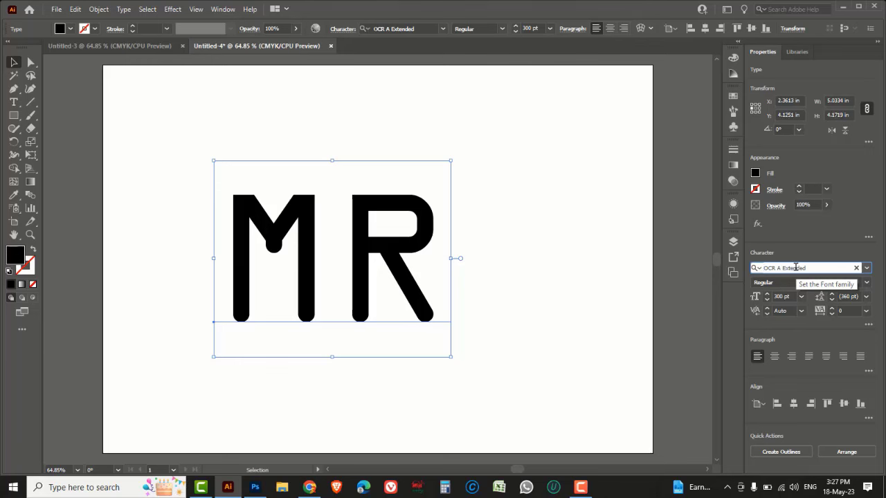
key("Down")
key("Down")
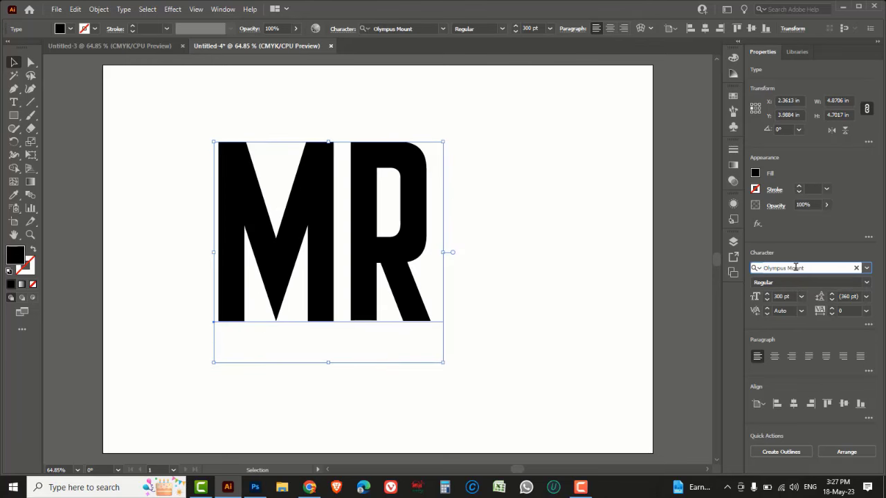
left_click_drag(328, 228, 378, 234)
left_click_drag(492, 367, 527, 397)
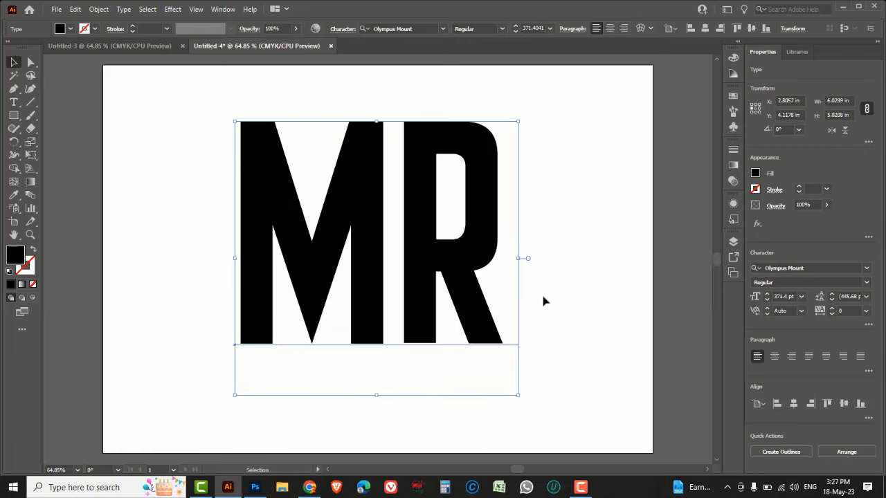
Step: Create outlines from MR, nudge them left, and ungroup the letter shapes
right_click(546, 202)
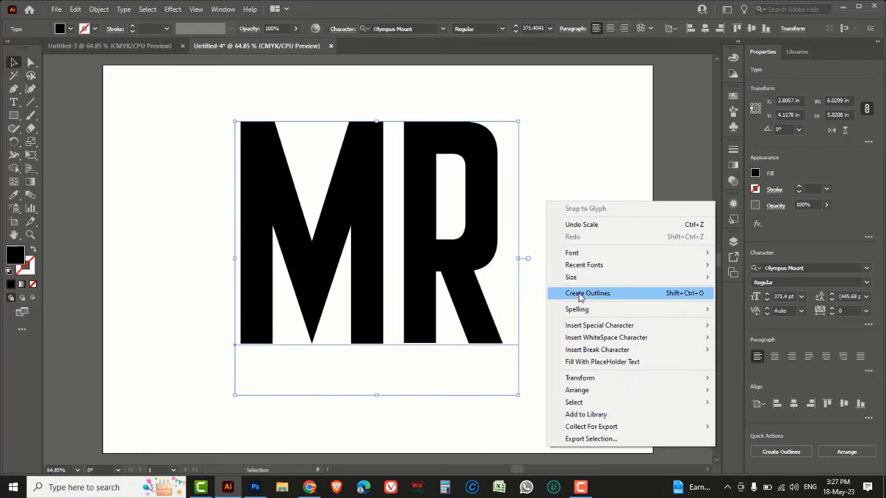
left_click(664, 297)
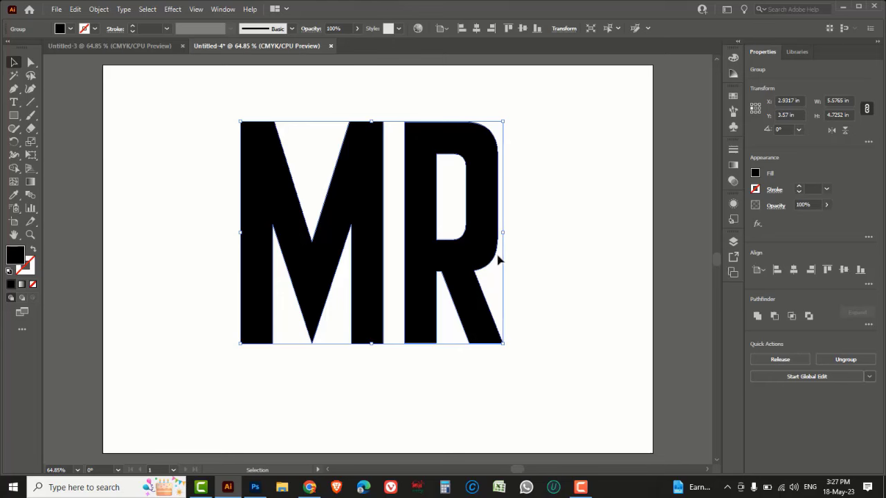
mouse_move(495, 259)
left_mouse_down()
mouse_move(448, 268)
mouse_move(487, 252)
left_mouse_up()
right_click(508, 203)
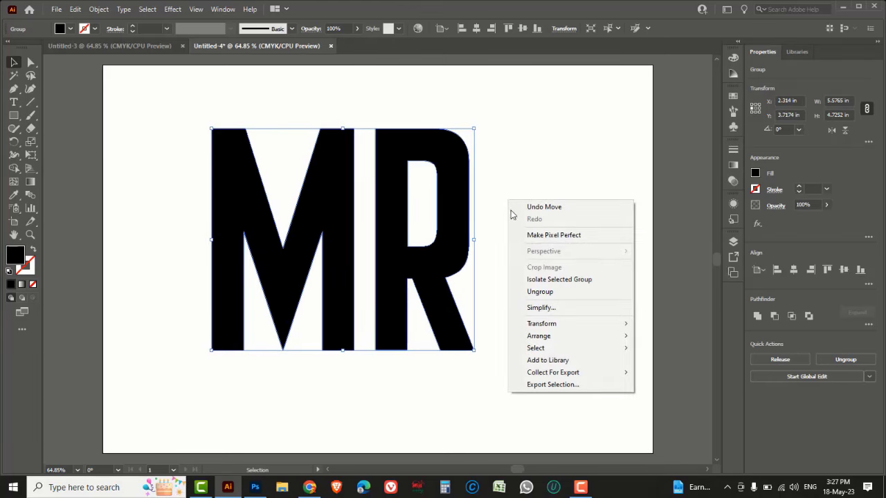
left_click(540, 292)
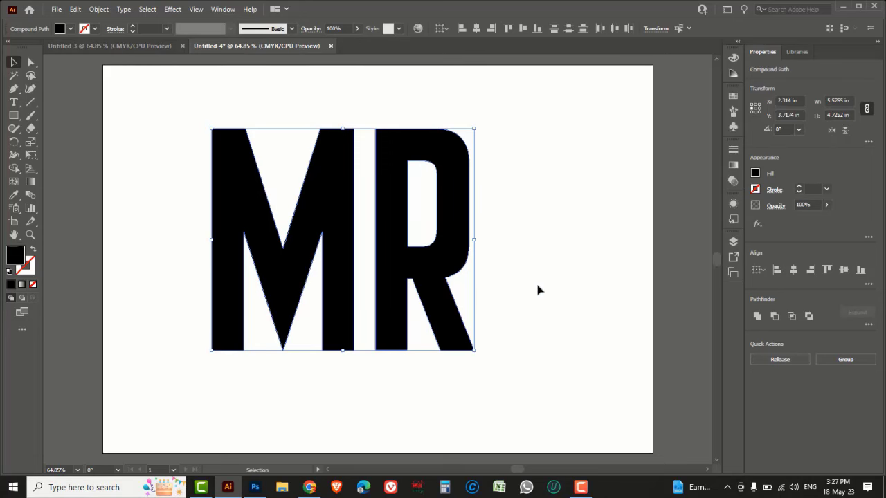
left_click(539, 291)
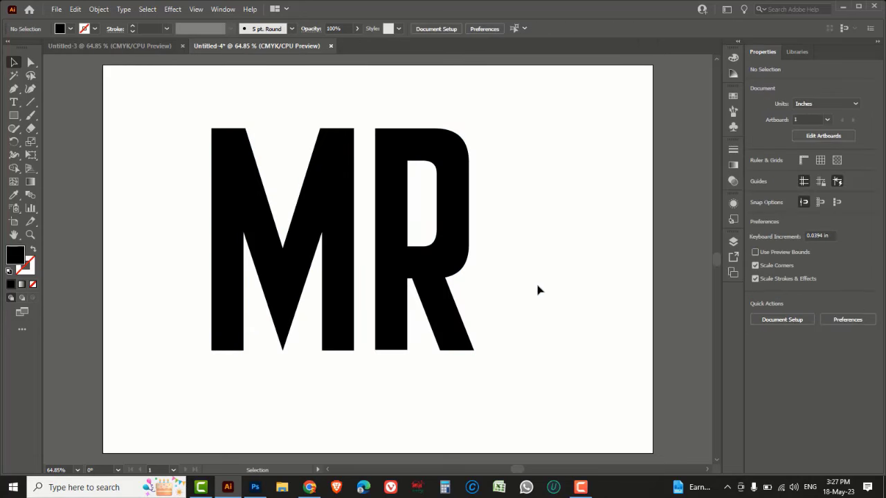
Step: In Outline view, slide the R left so its stem overlaps the M's right stem
key("ctrl+y")
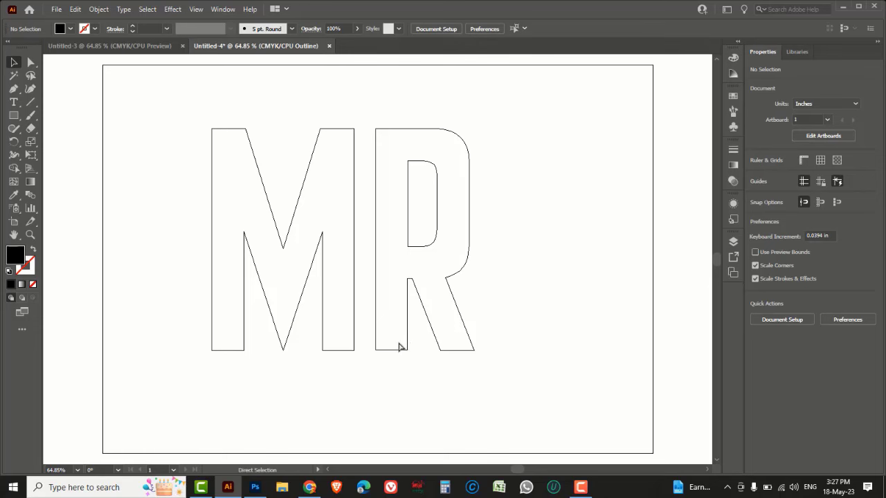
left_click_drag(306, 276, 412, 359)
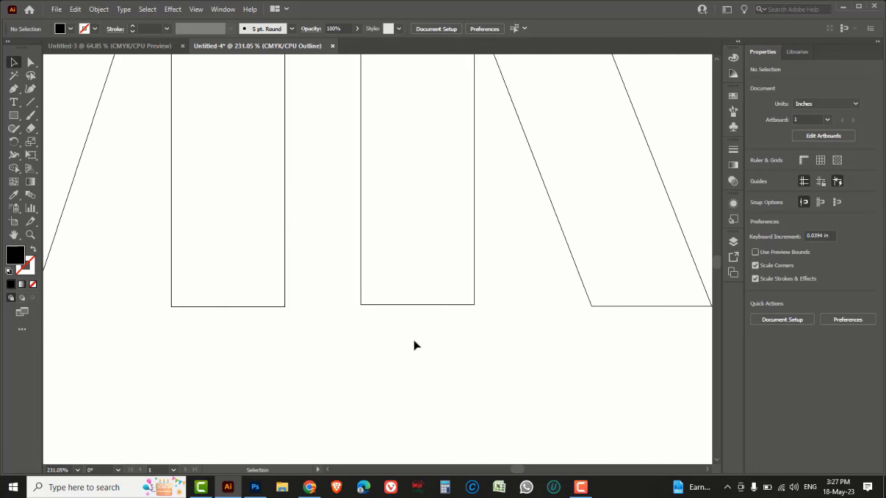
left_click_drag(358, 309, 172, 312)
left_click(233, 346)
key("a")
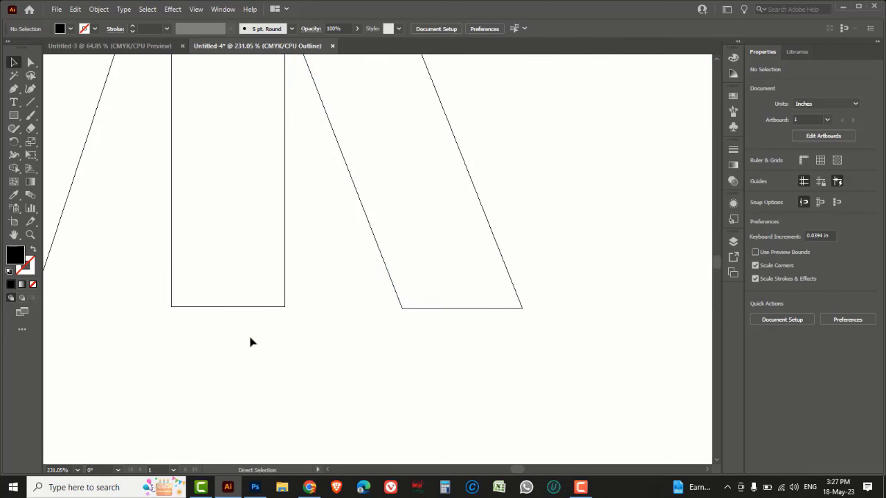
key("ctrl+y")
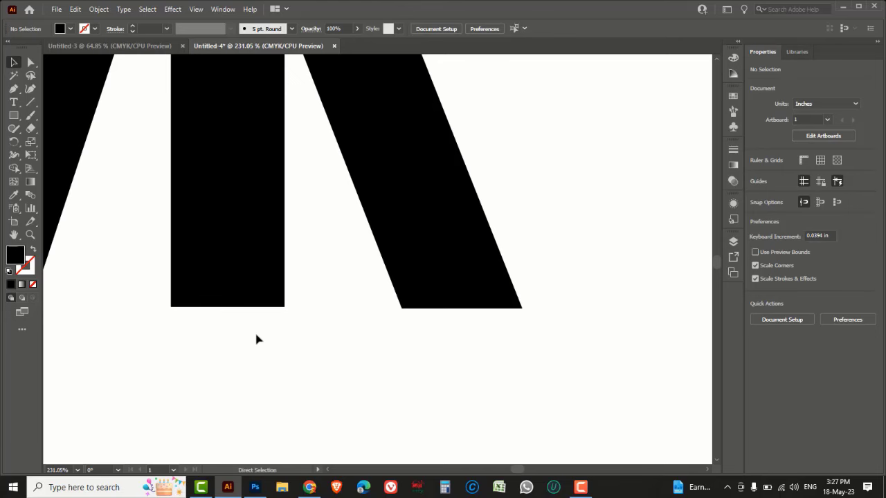
key("ctrl+0")
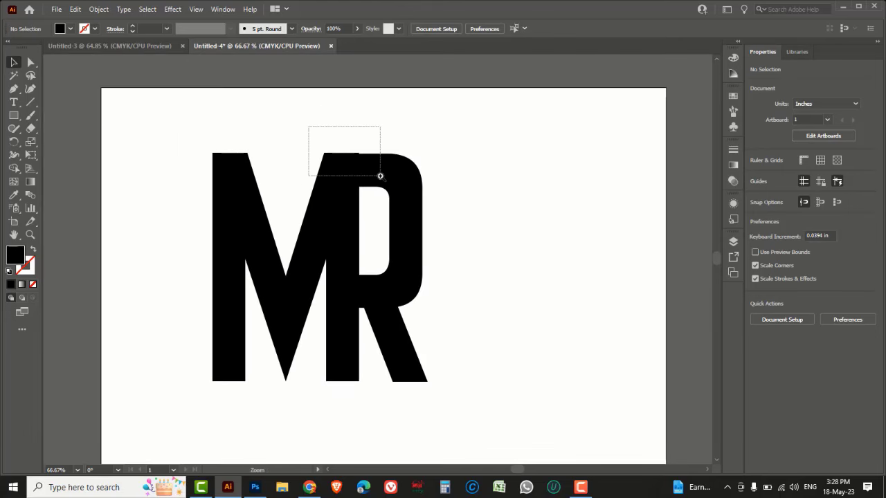
Step: Lower the letter's top edge so the R and M tops line up exactly
left_click_drag(307, 124, 380, 178)
left_click_drag(533, 244, 483, 187)
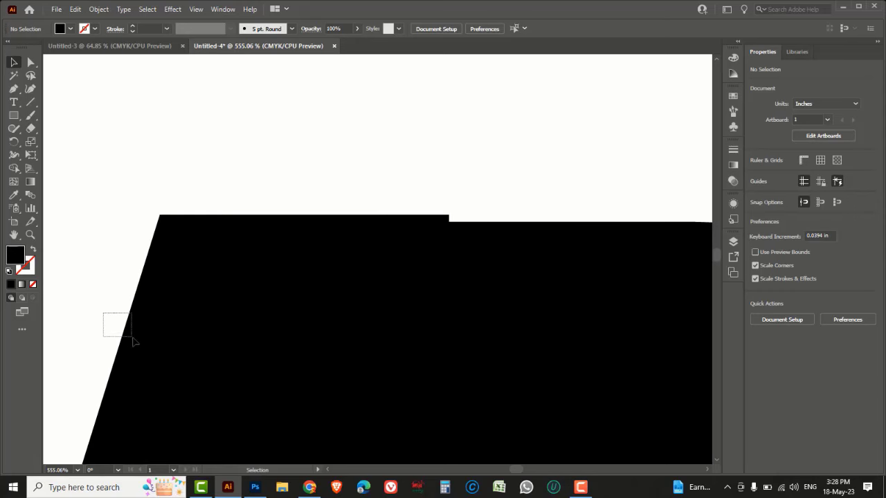
left_click_drag(104, 315, 142, 346)
left_click_drag(413, 189, 462, 239)
left_click_drag(513, 281, 512, 335)
left_click(520, 326)
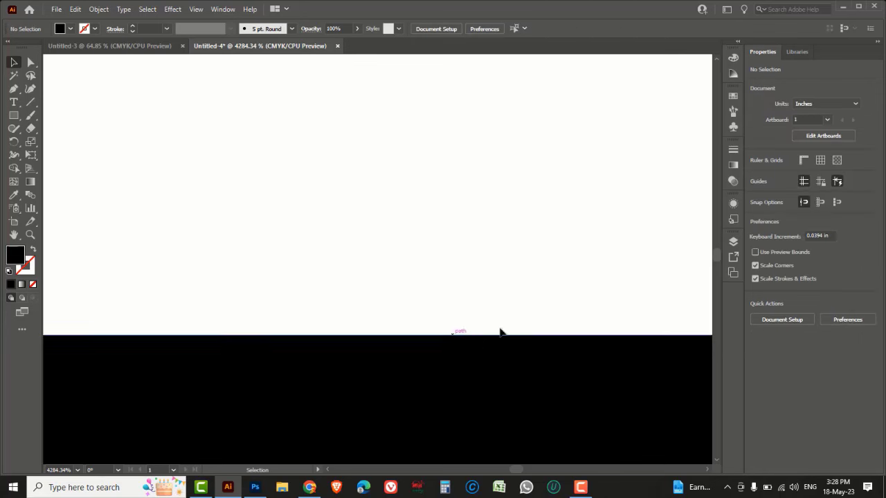
left_click(473, 263, "ctrl+alt")
left_click(458, 239, "alt")
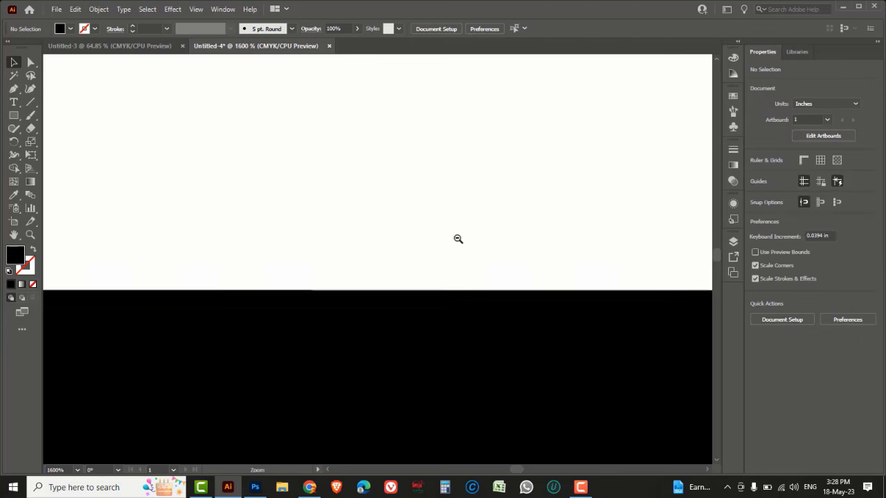
key("ctrl+1")
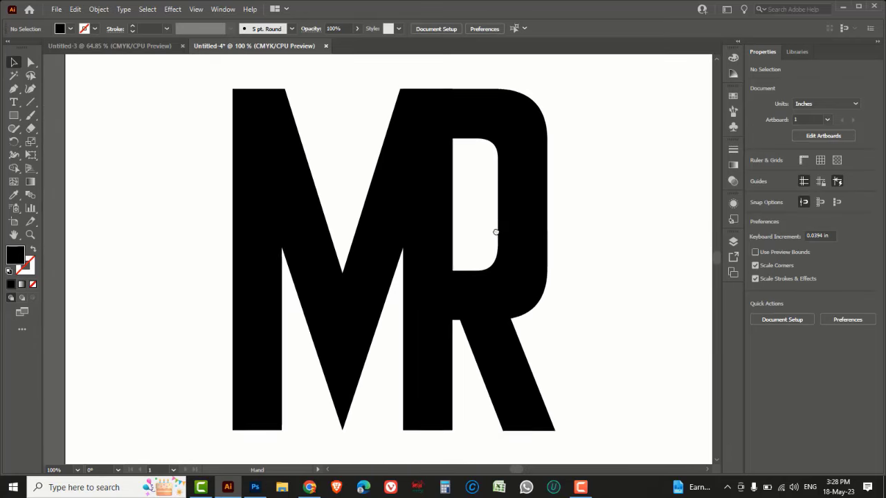
left_click_drag(495, 231, 498, 228)
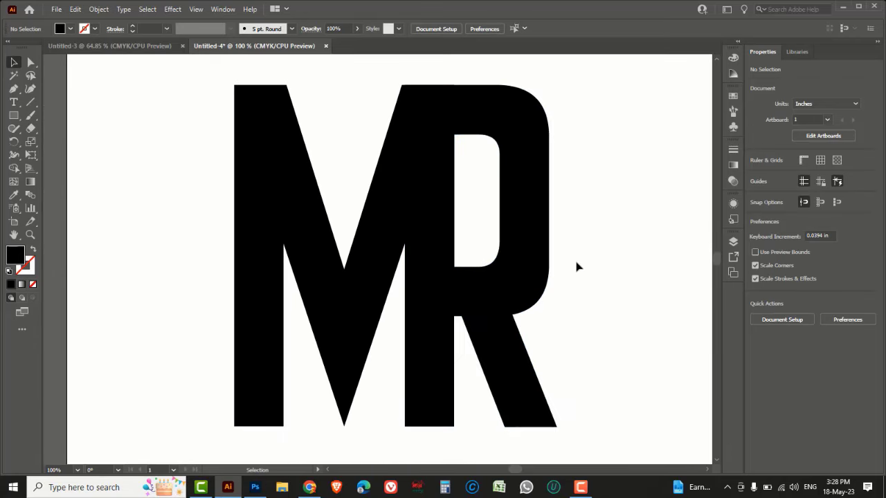
Step: Round off the M's bottom point using the Direct Selection live corner widget
left_click(31, 62)
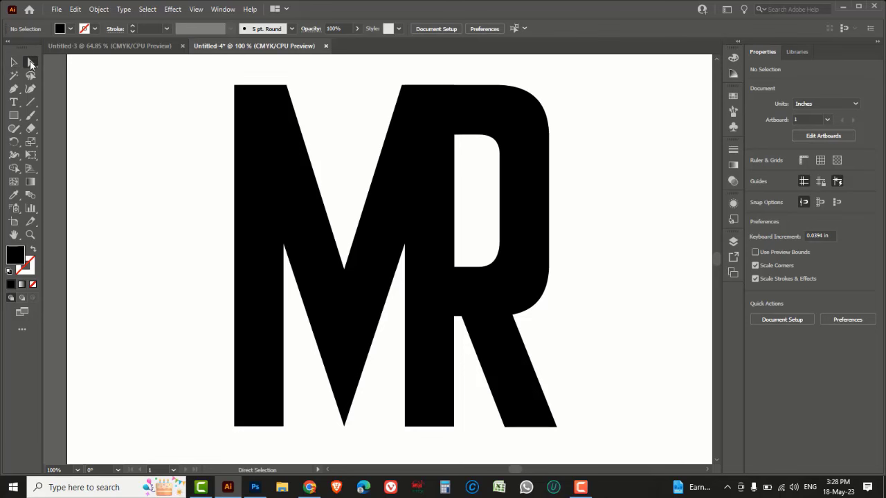
left_click(72, 62)
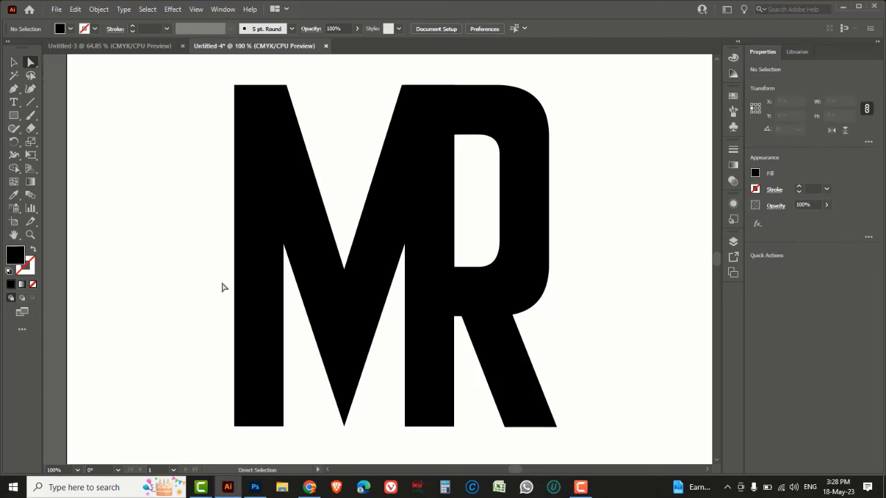
left_click_drag(373, 434, 304, 361)
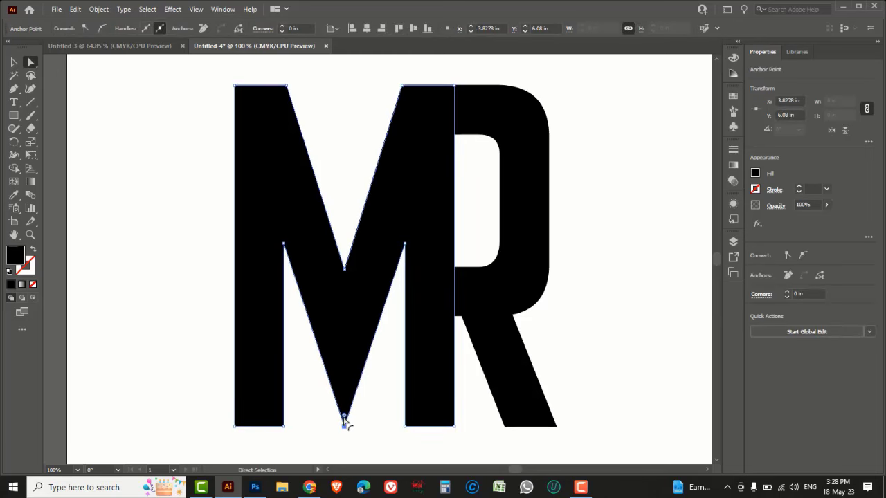
left_click_drag(345, 420, 345, 339)
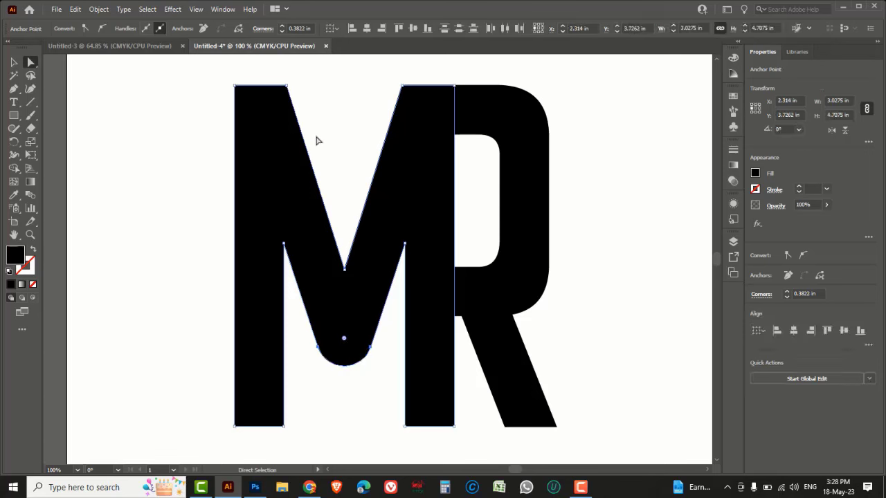
Step: Try rounding the M's top corners, then undo the attempt
mouse_move(277, 74)
left_mouse_down()
mouse_move(299, 100)
mouse_move(274, 103)
left_mouse_up()
left_click(403, 86)
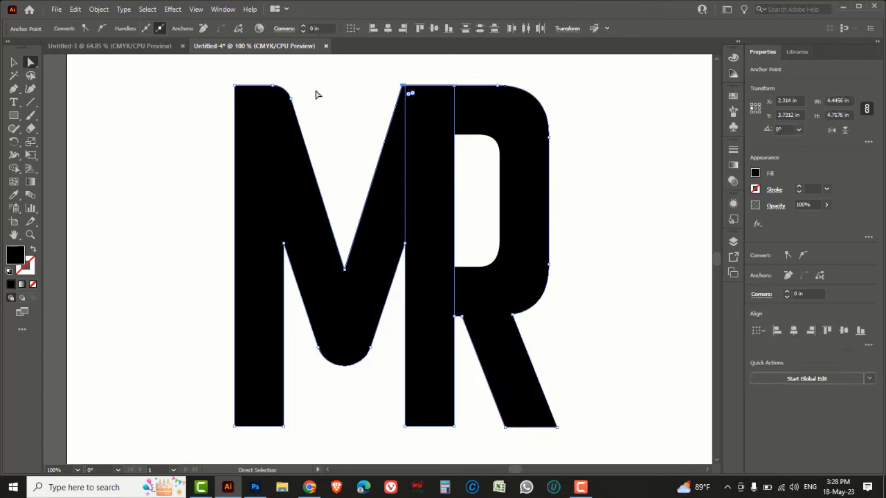
left_click(324, 87)
left_click_drag(385, 71, 420, 103)
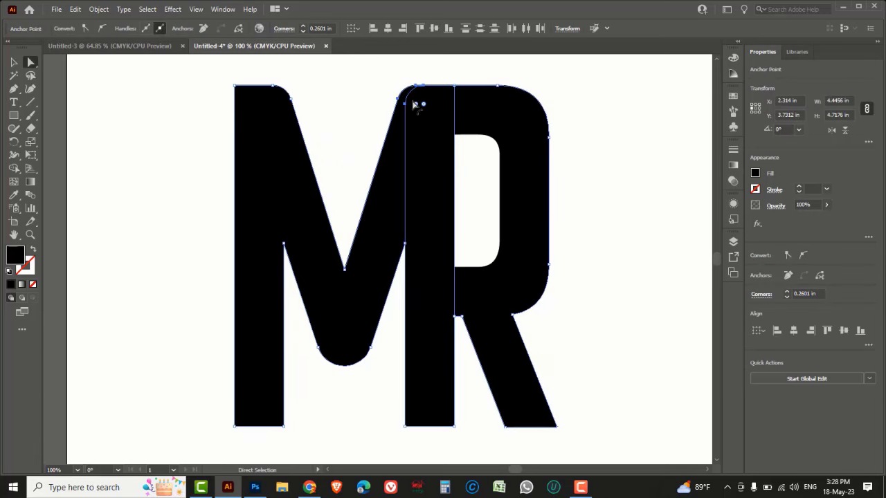
left_click(368, 105)
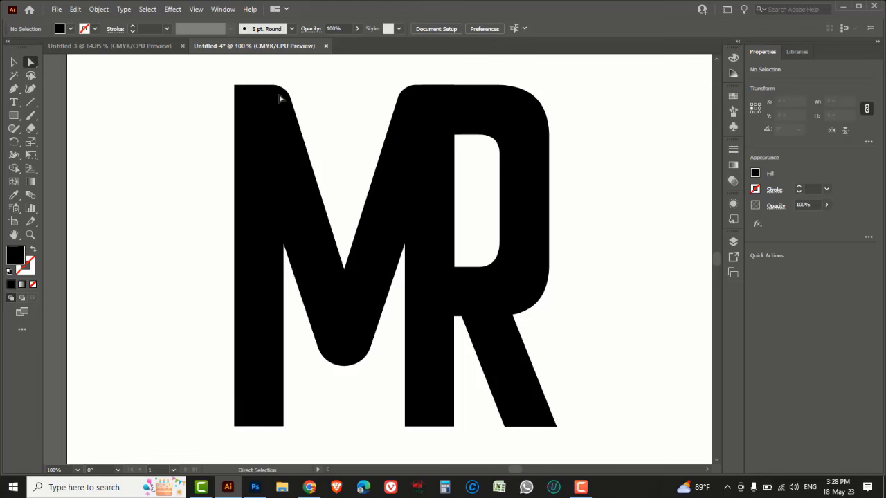
key("ctrl+z")
key("ctrl+z")
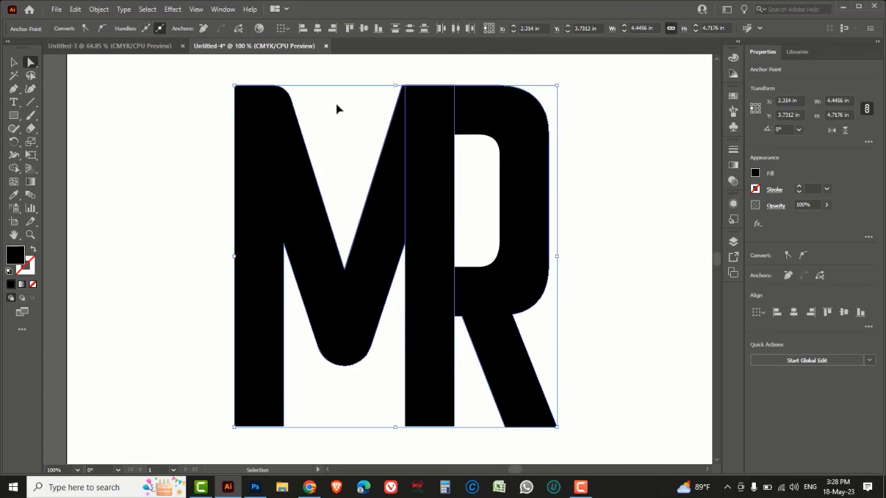
key("ctrl+z")
Step: Round the M's top corners where it meets the R to about 0.3 in
left_click(328, 85)
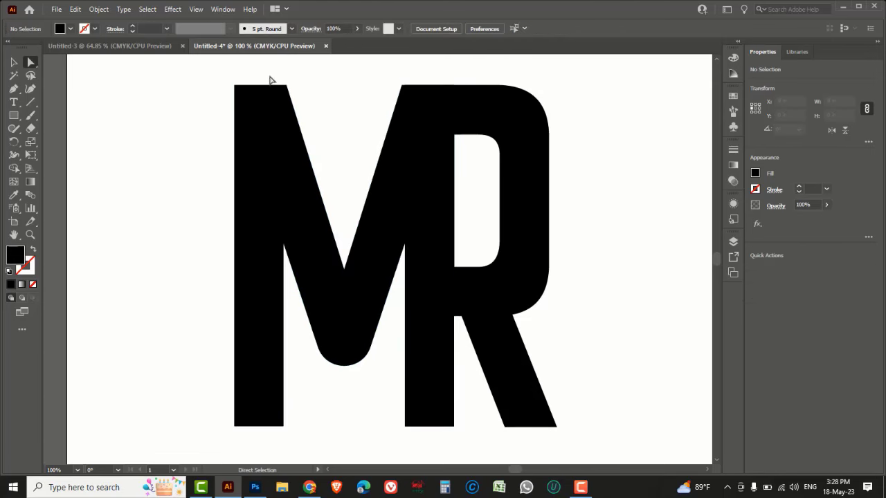
left_click_drag(271, 80, 309, 107)
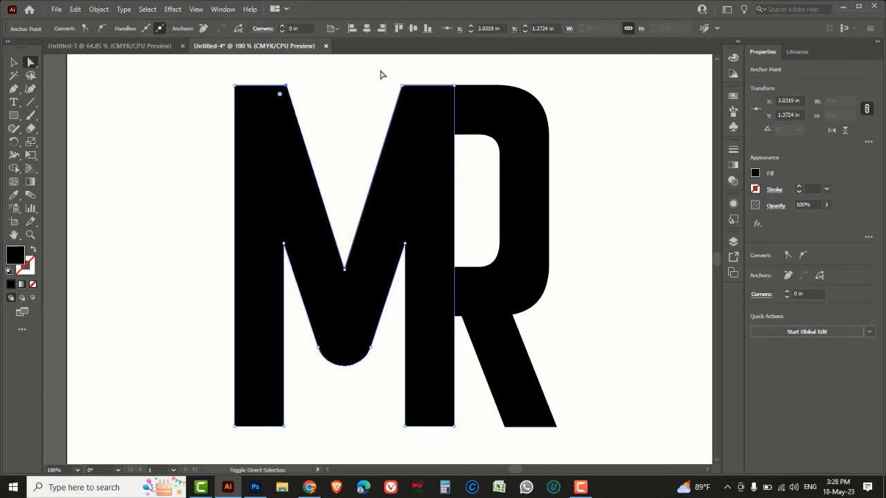
left_click_drag(382, 73, 424, 109)
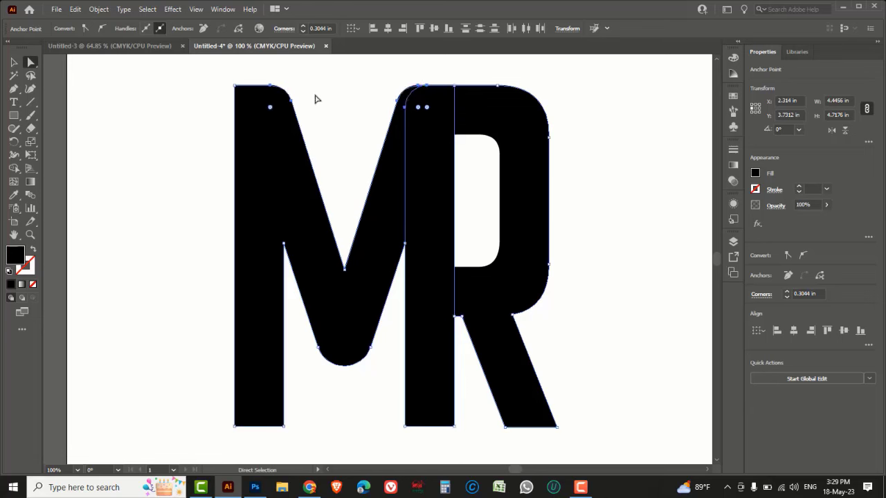
left_click(341, 104)
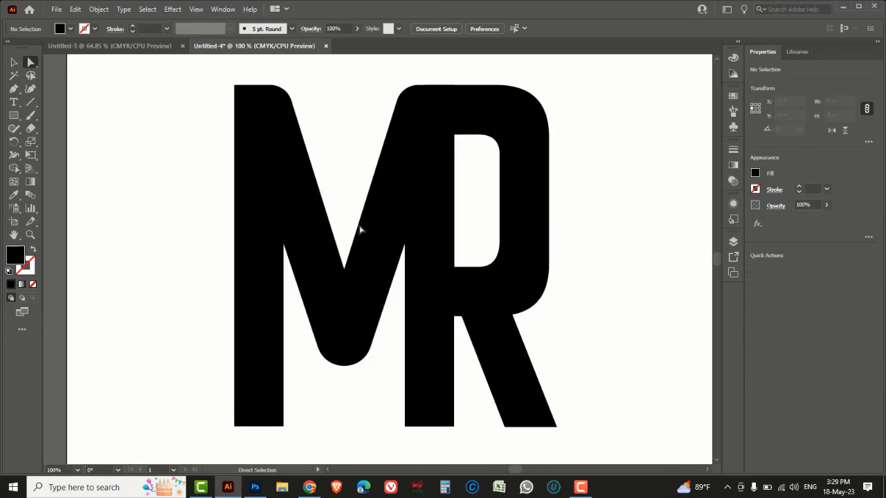
key("ctrl+minus")
left_click_drag(370, 259, 362, 279)
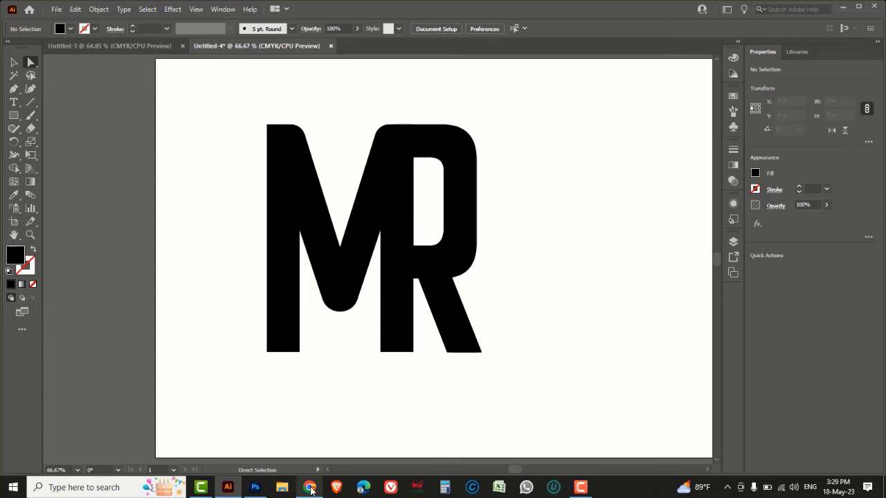
Step: Search Google for 'brush effect' in a new Chrome tab and scroll to the Freepik results
left_click(309, 487)
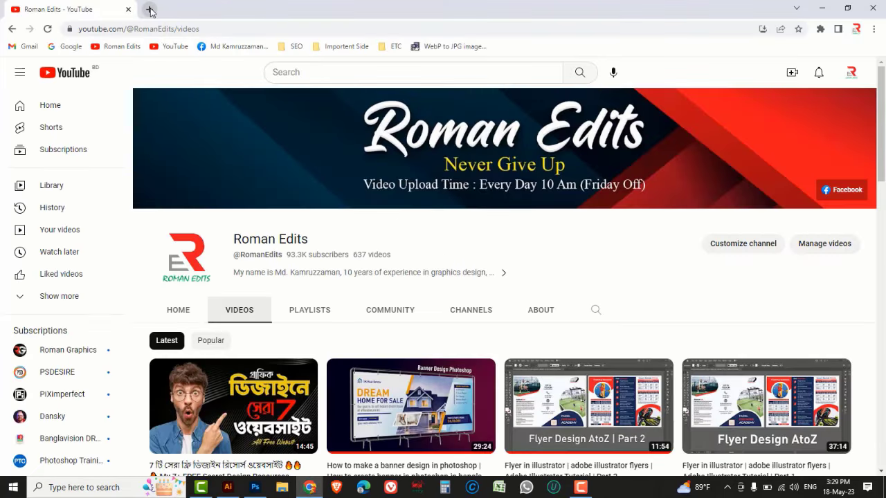
left_click(148, 9)
left_click(76, 50)
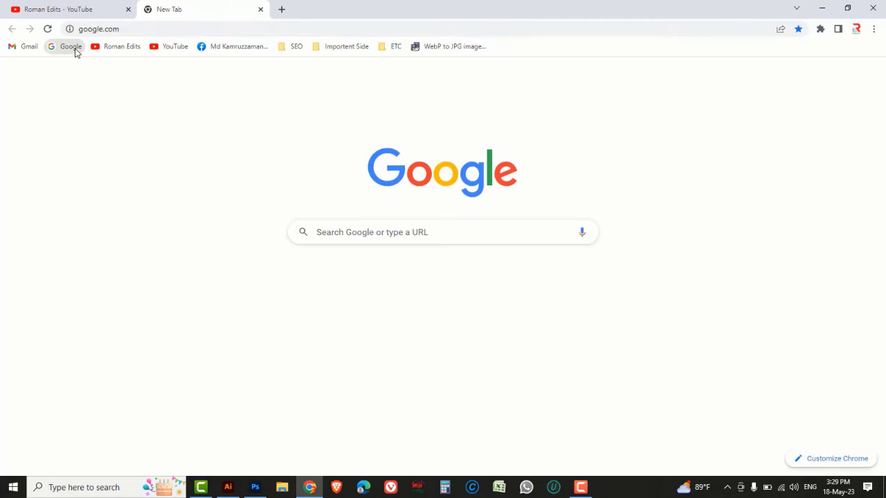
left_click(370, 229)
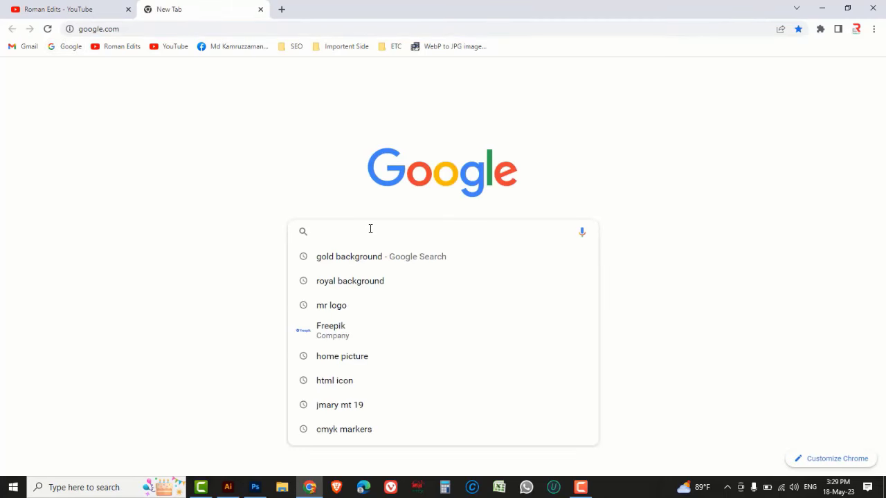
type("BRU")
type("SH")
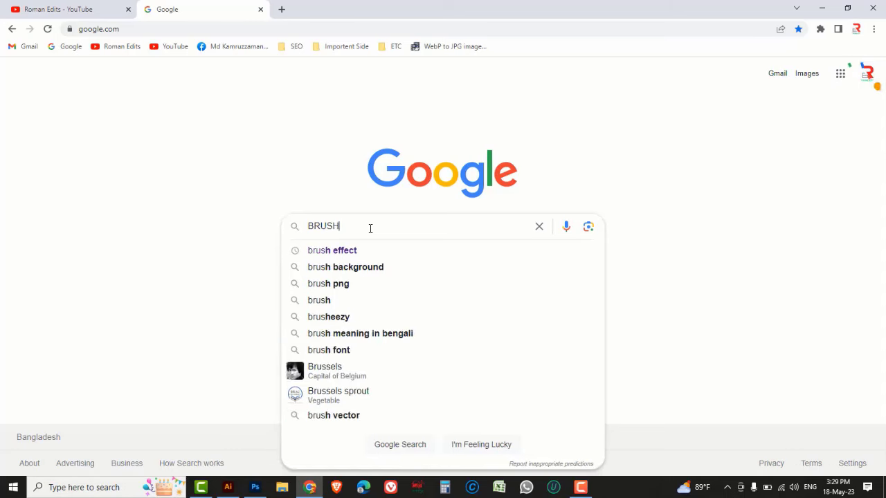
type(" E")
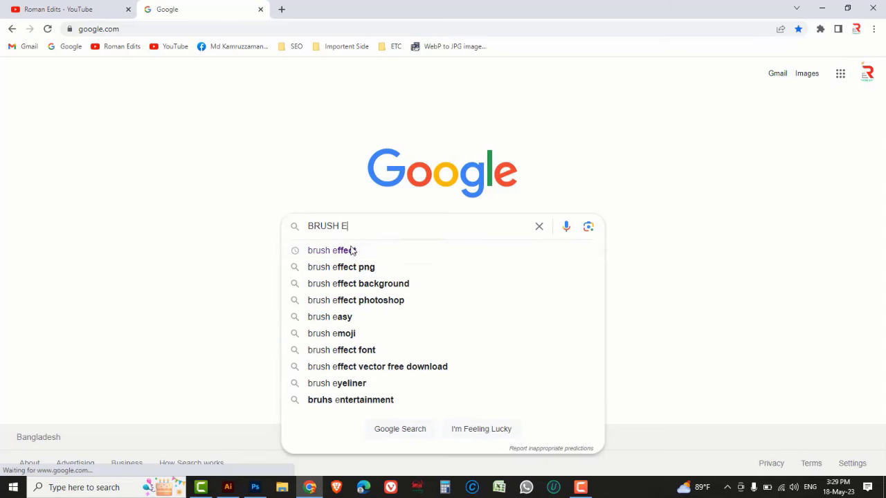
left_click(352, 251)
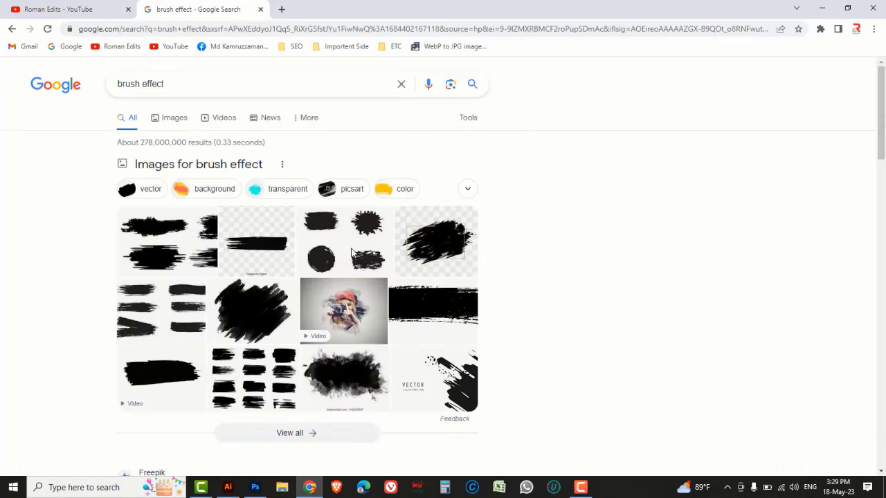
scroll(352, 250, "down", 3)
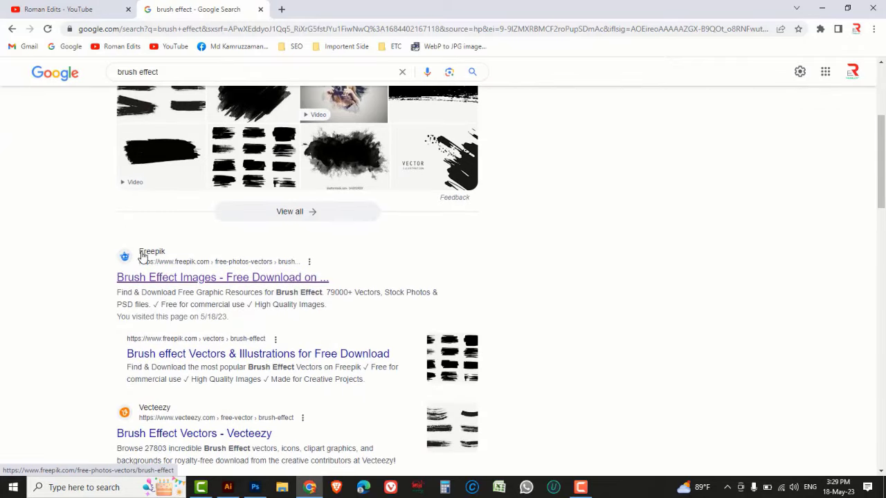
Step: Open the Freepik brush effect page and scroll through the image grid
left_click(148, 258)
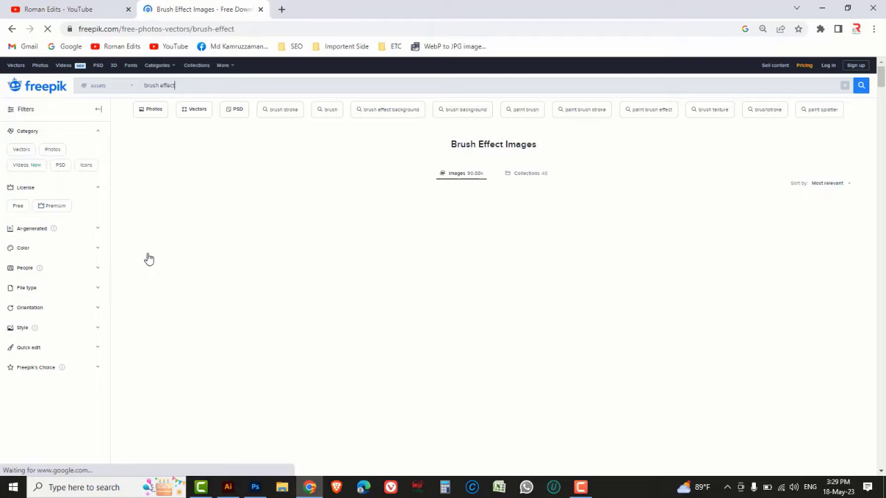
scroll(360, 231, "down", 2)
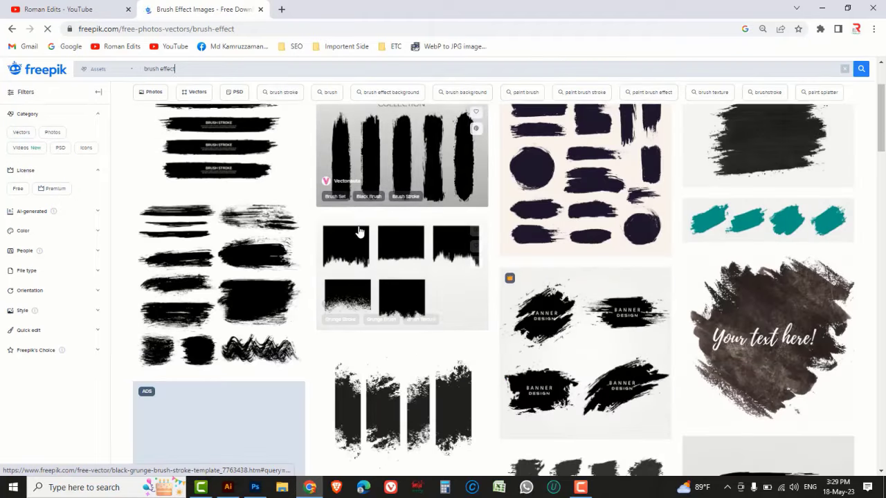
scroll(360, 230, "down", 2)
scroll(360, 231, "down", 1)
scroll(360, 231, "down", 2)
scroll(359, 232, "down", 3)
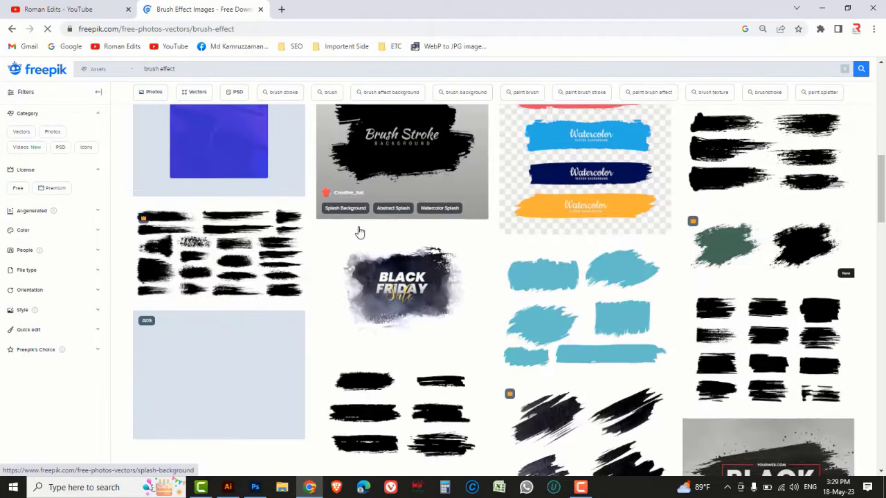
scroll(360, 232, "down", 3)
scroll(360, 232, "down", 3)
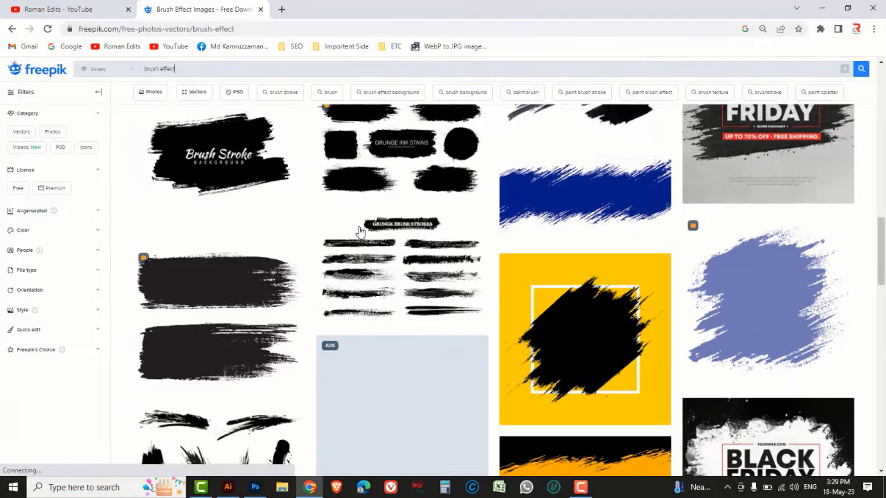
scroll(359, 232, "down", 1)
scroll(360, 232, "down", 1)
scroll(360, 232, "down", 2)
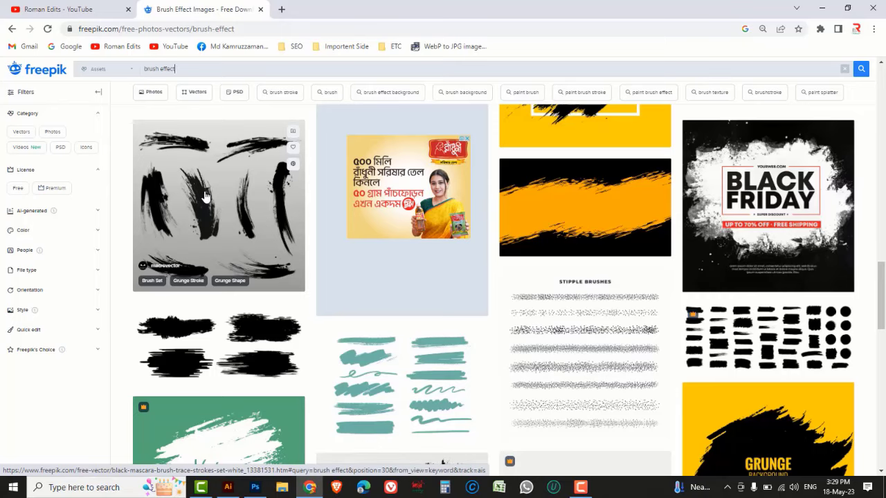
Step: Free-download the black mascara brush trace strokes set and minimize Chrome
left_click(206, 198)
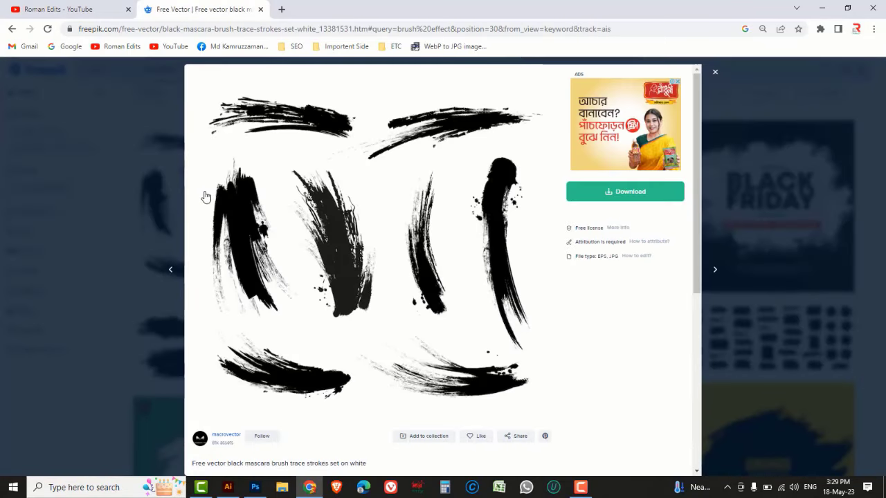
left_click(625, 195)
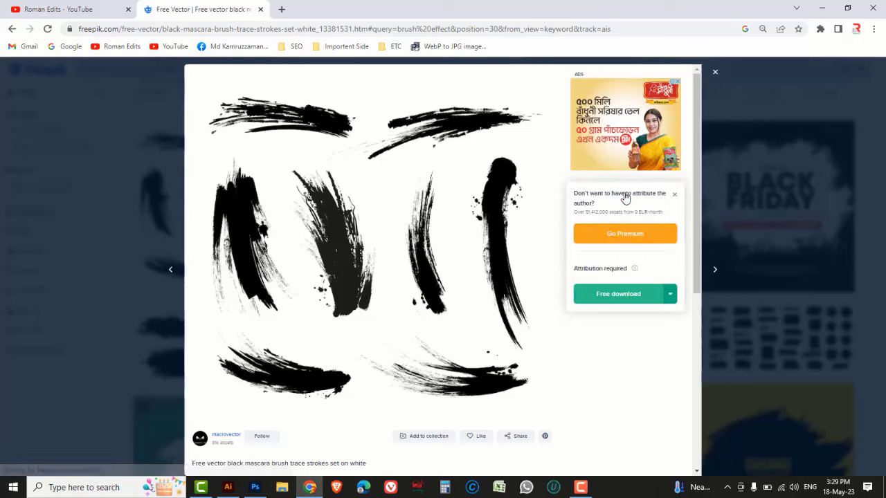
left_click(610, 302)
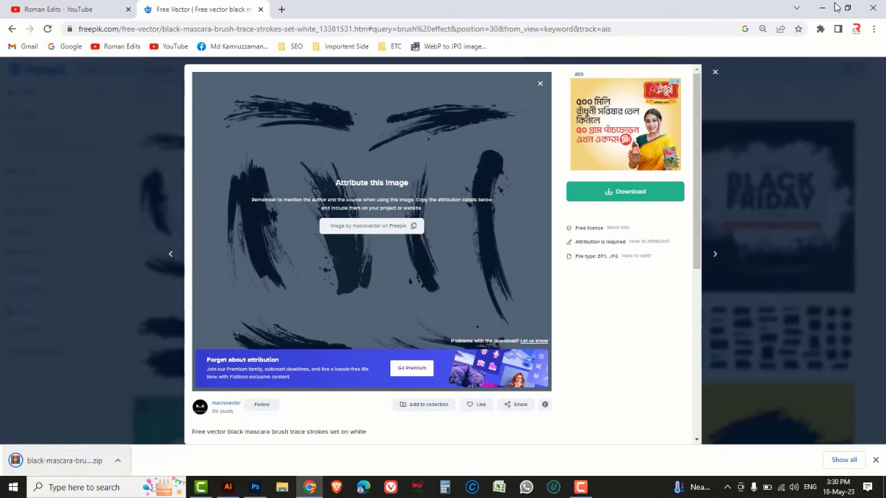
left_click(823, 10)
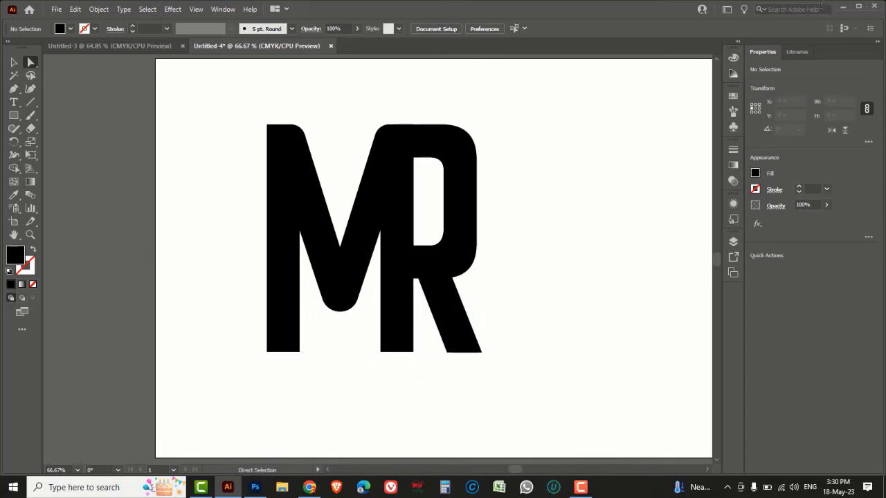
Step: Extract the downloaded brush-strokes zip in Downloads to its default folder
left_click(843, 9)
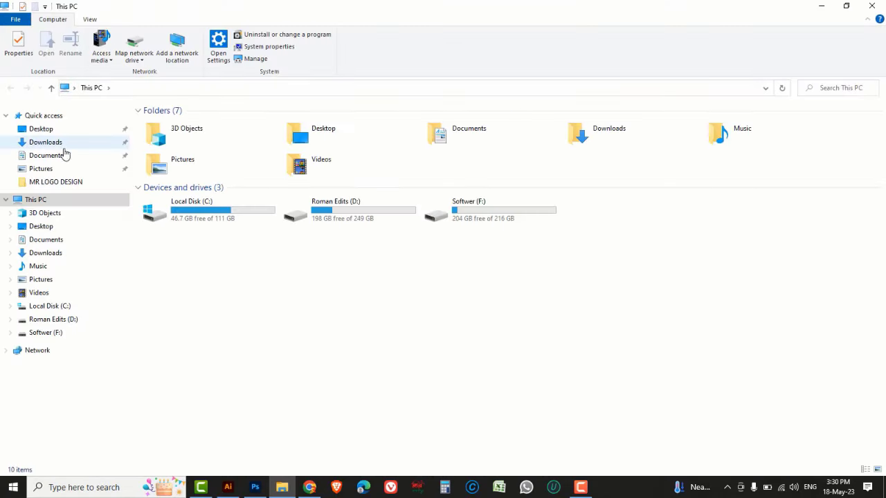
left_click(64, 147)
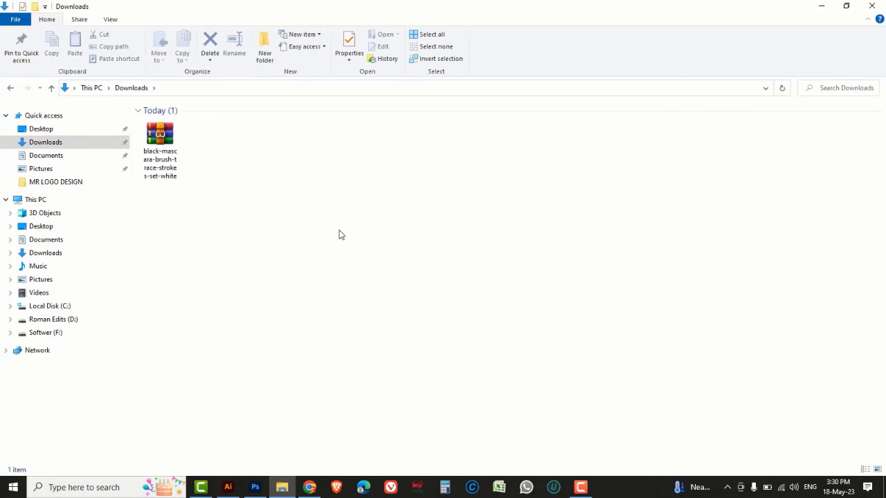
left_click(165, 141)
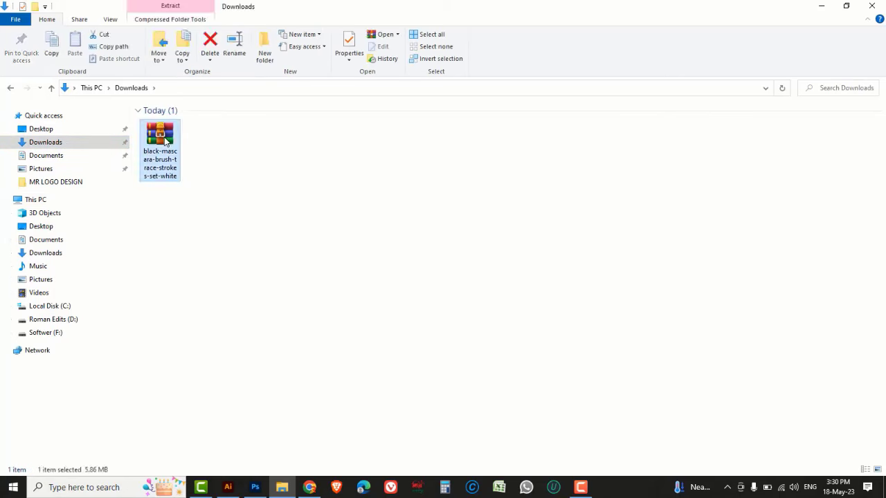
right_click(165, 141)
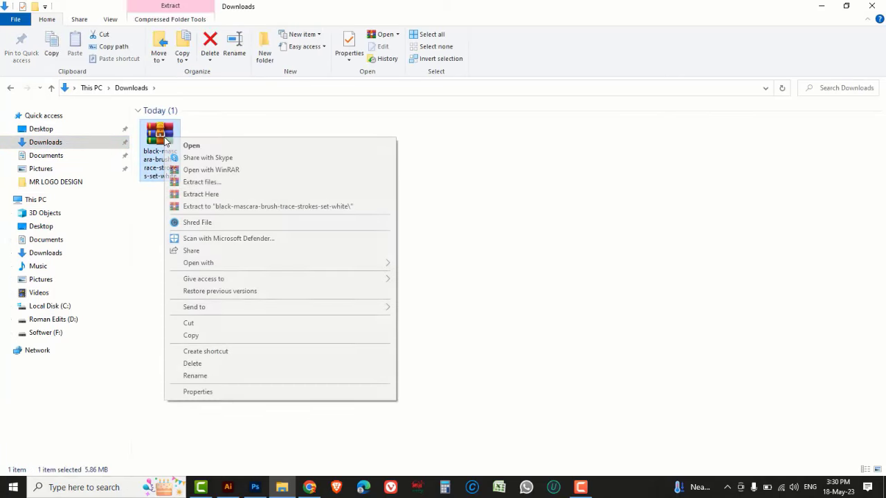
left_click(207, 183)
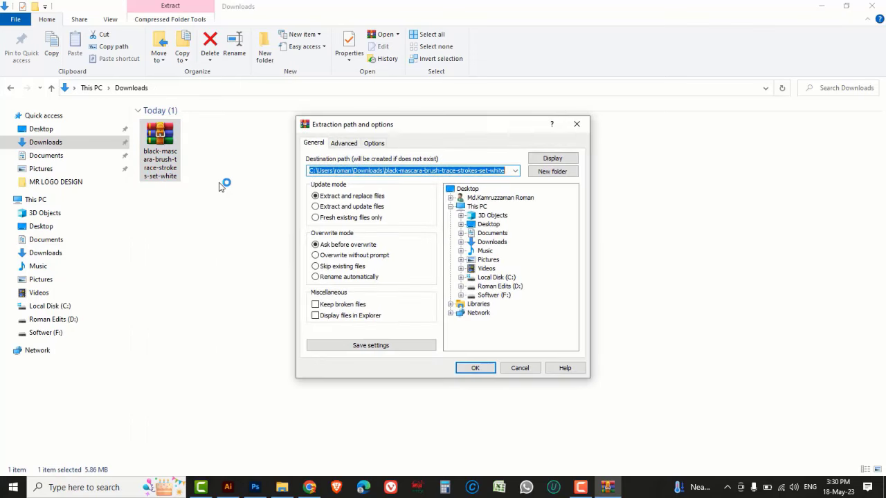
left_click(485, 371)
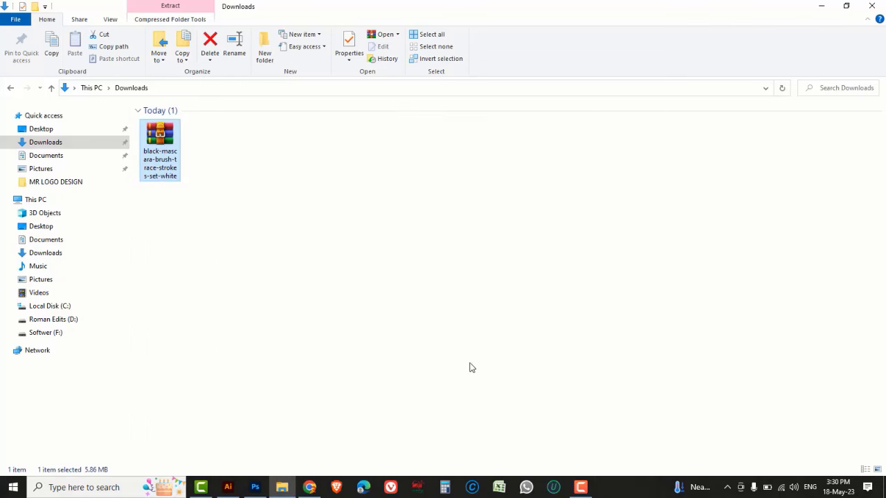
Step: Open the extracted EPS brush-strokes file with Adobe Illustrator 2021
double_click(207, 145)
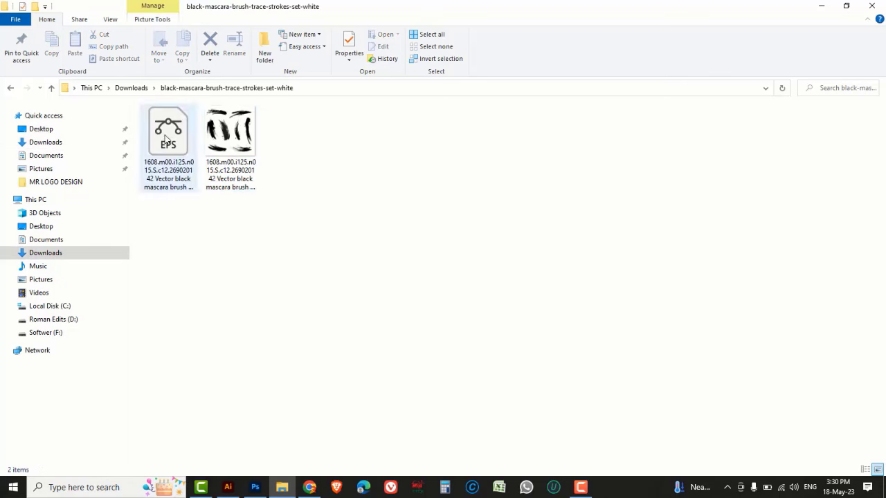
left_click(163, 139)
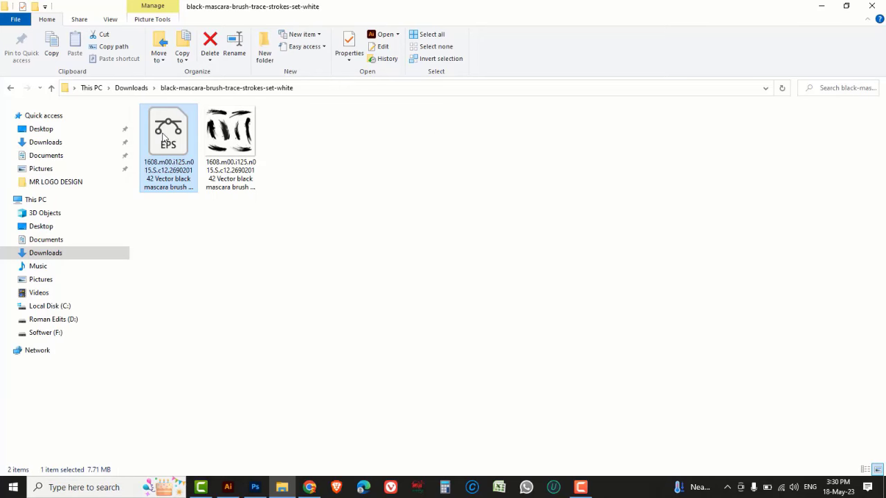
right_click(164, 138)
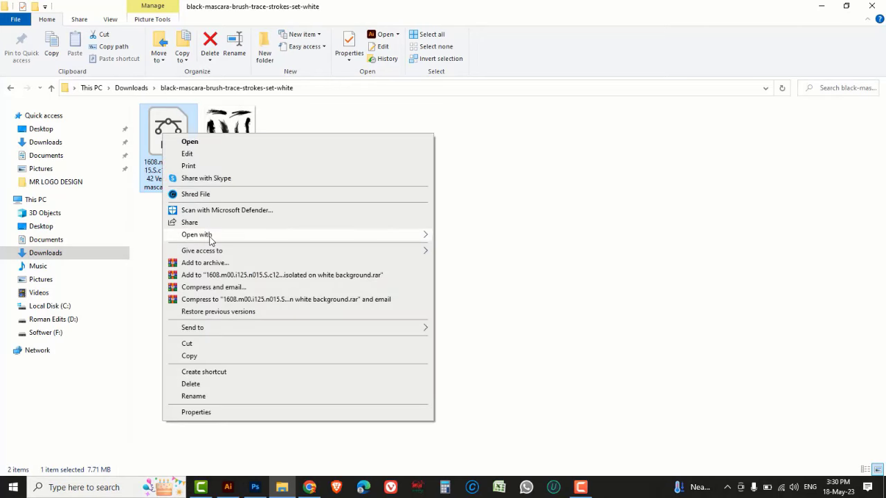
mouse_move(196, 234)
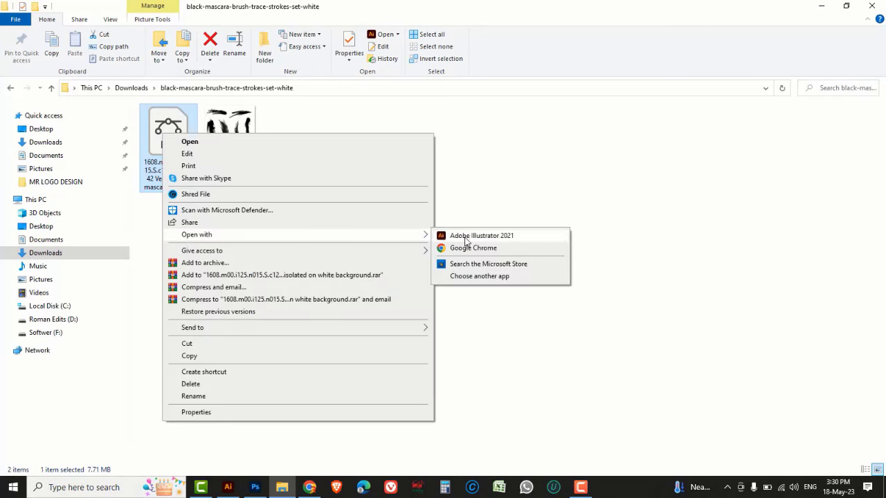
left_click(466, 238)
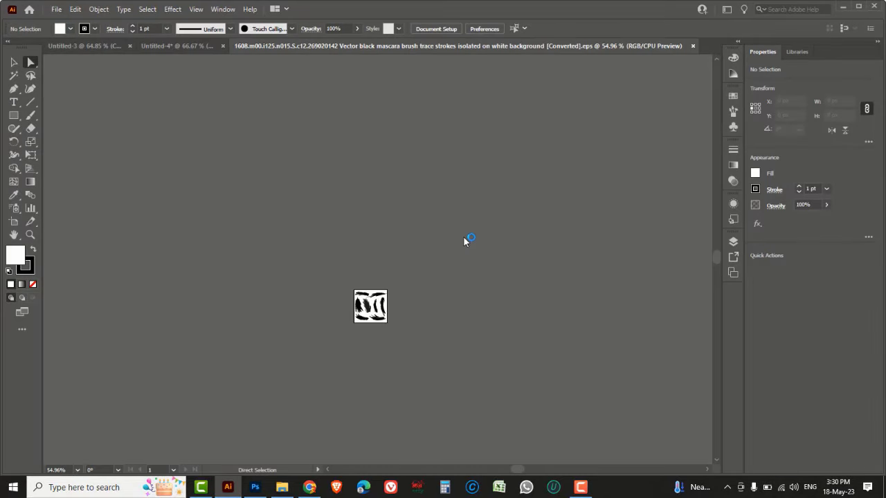
Step: Delete the bottom-left stroke from the brush set and return to the Untitled-4 MR document
key("z")
left_click_drag(409, 331, 410, 332)
left_click_drag(229, 173, 493, 429)
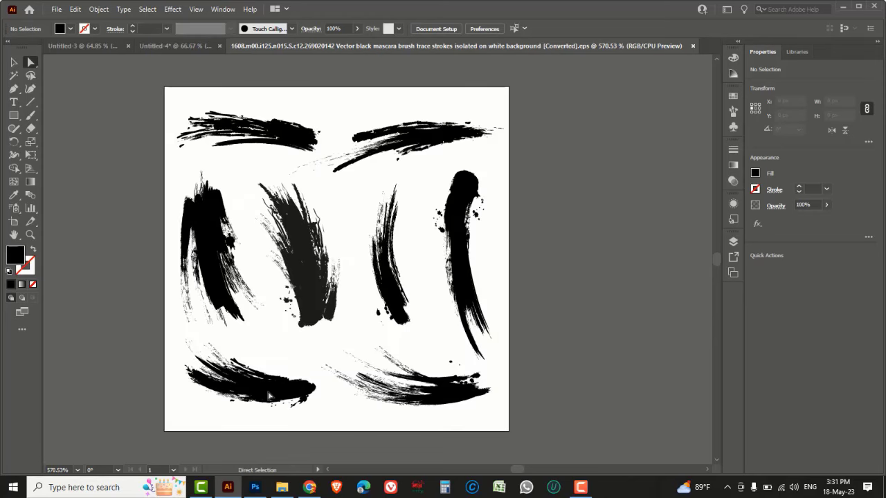
left_click(14, 63)
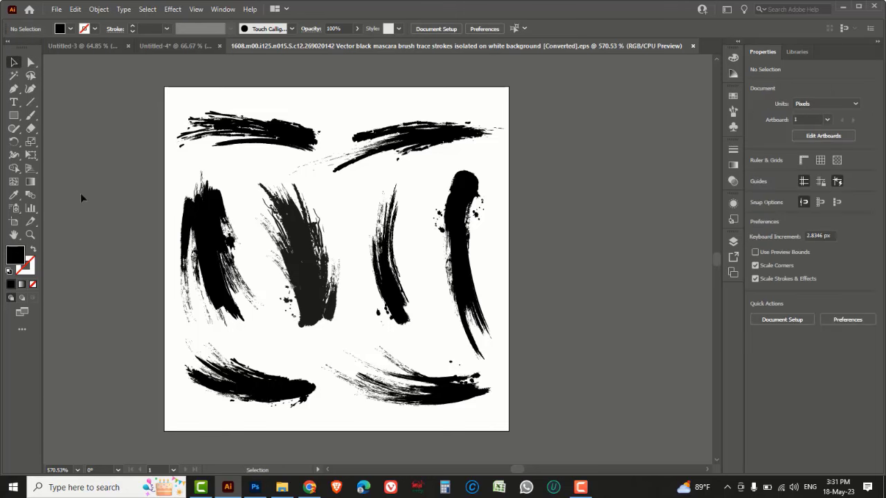
left_click(258, 390)
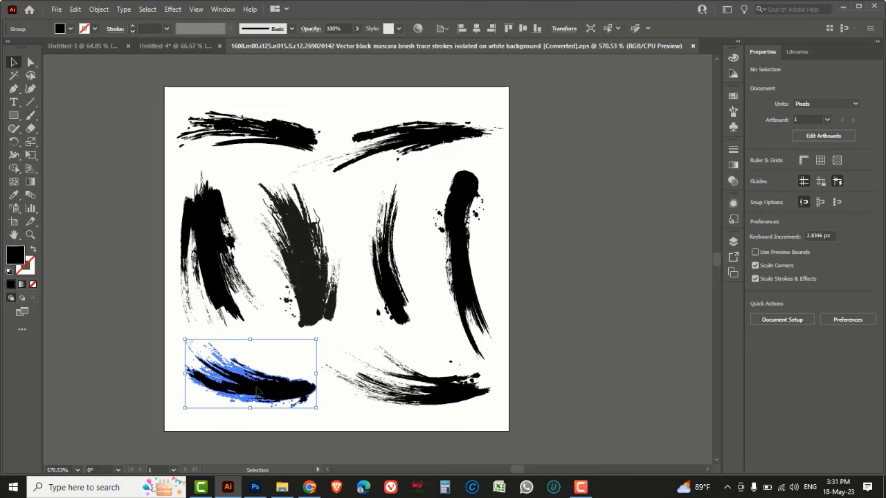
key("Delete")
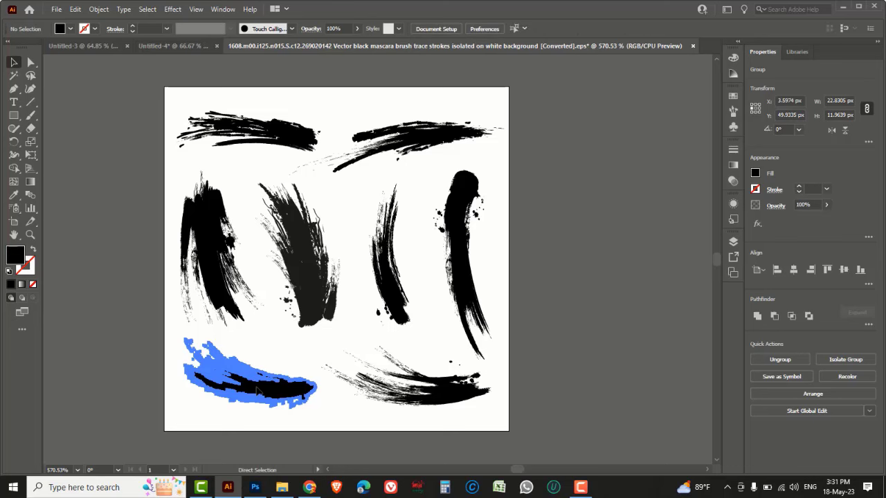
left_click(162, 47)
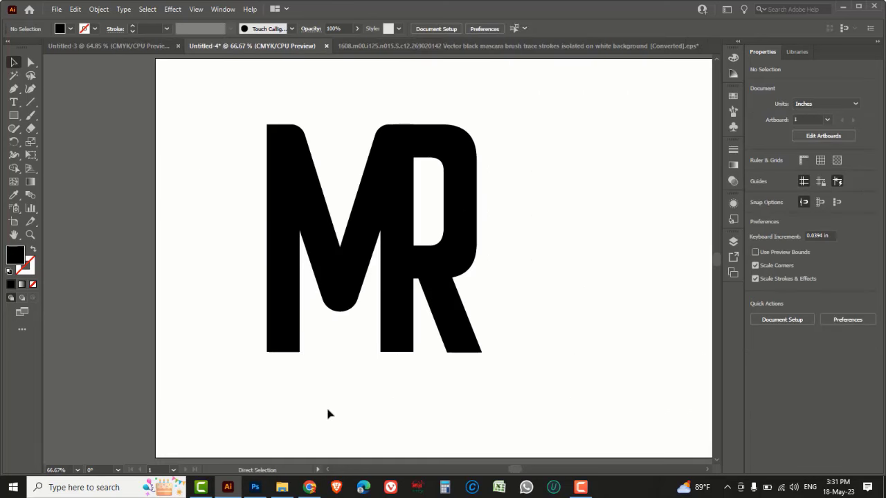
Step: Paste the brush stroke, enlarge it and rotate it about 90° upright
key("ctrl+v")
left_click_drag(348, 410, 358, 336)
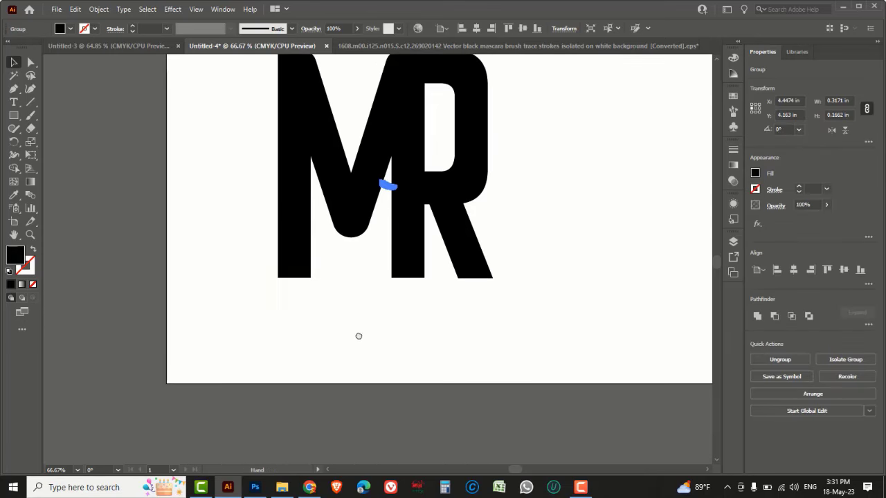
mouse_move(396, 190)
left_mouse_down()
mouse_move(483, 270)
mouse_move(482, 234)
mouse_move(359, 328)
left_mouse_up()
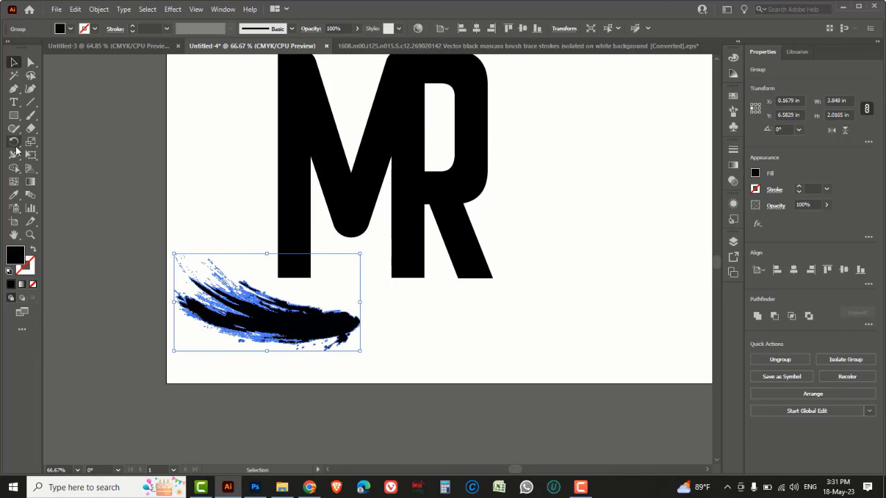
left_click(15, 144)
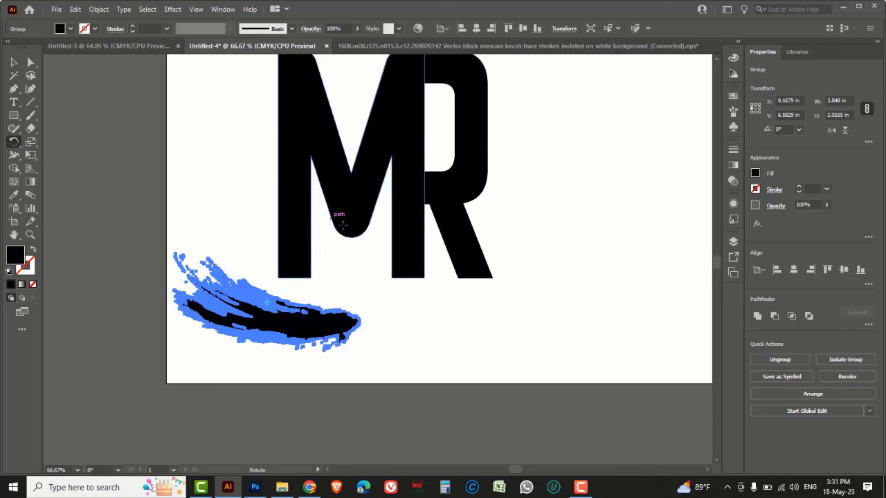
left_click_drag(376, 261, 235, 166)
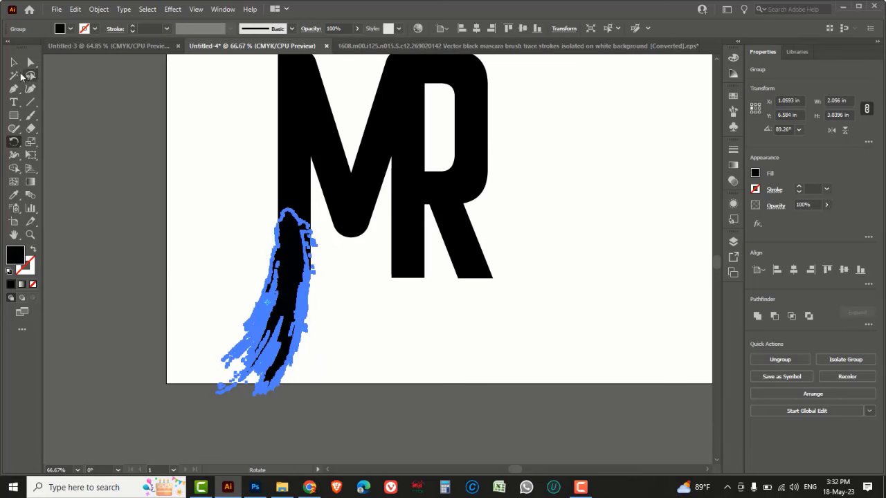
Step: Move the stroke onto the M's left stem, tilting it slightly and nudging it up
left_click(13, 62)
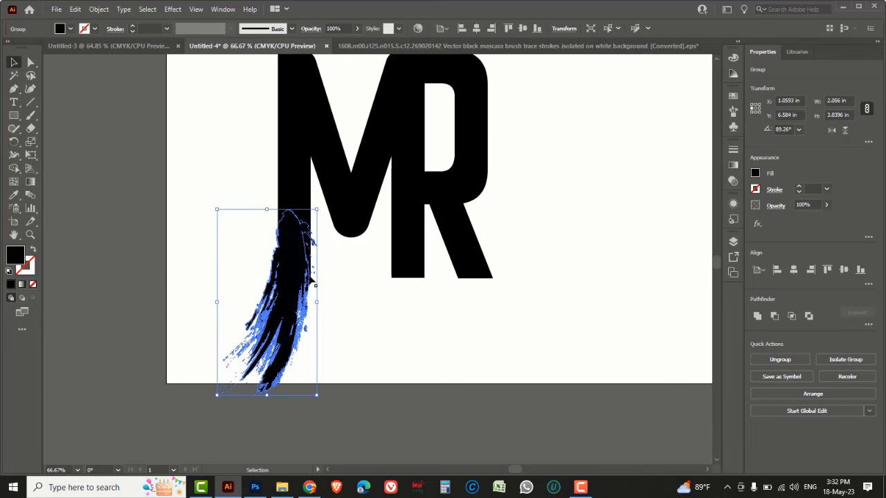
left_click_drag(315, 283, 314, 215)
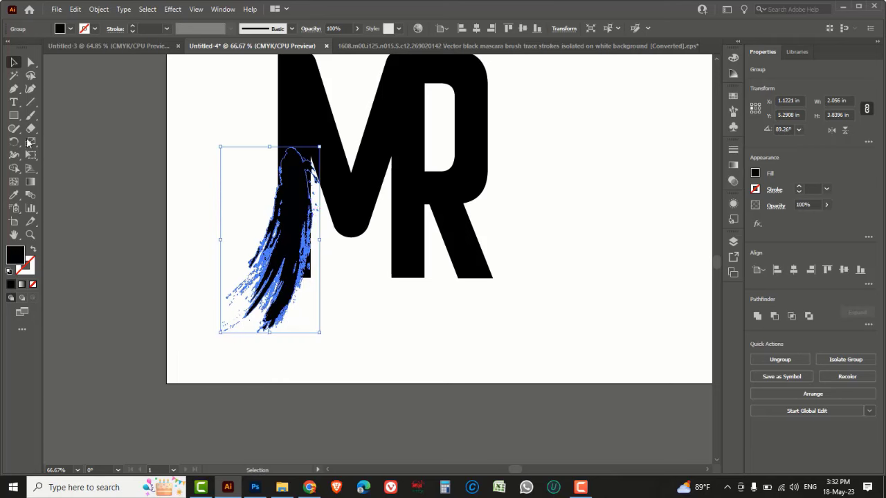
left_click(14, 141)
left_click_drag(247, 122, 242, 128)
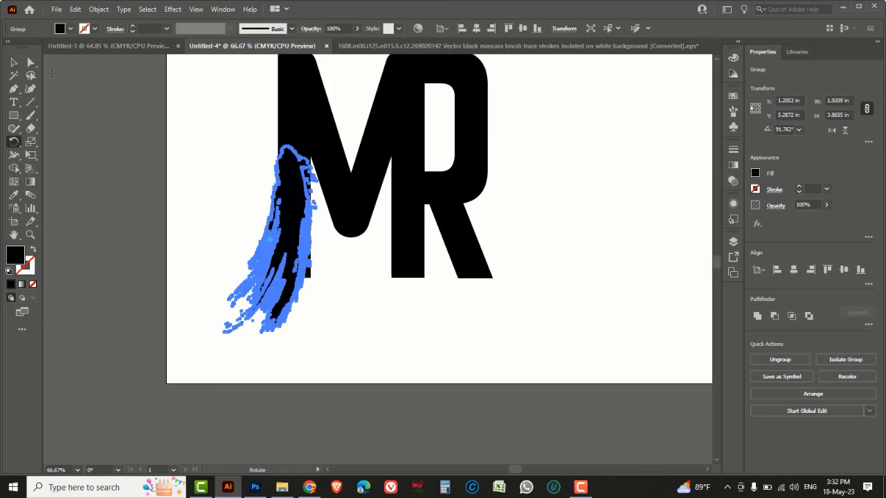
left_click(13, 63)
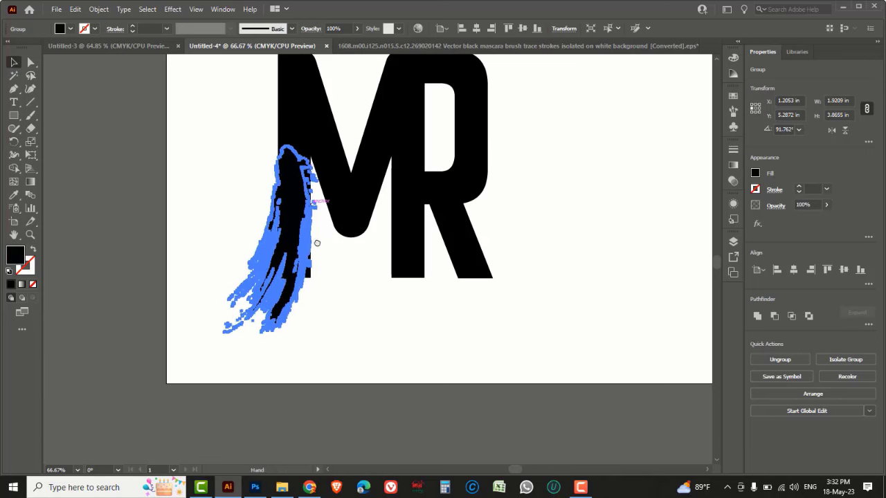
mouse_move(316, 220)
left_mouse_down()
mouse_move(326, 261)
mouse_move(325, 238)
left_mouse_up()
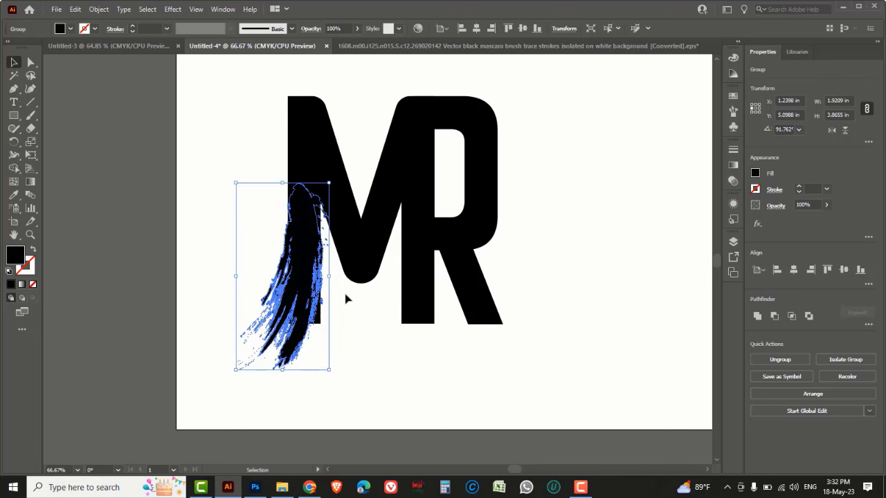
key("Up")
key("Up")
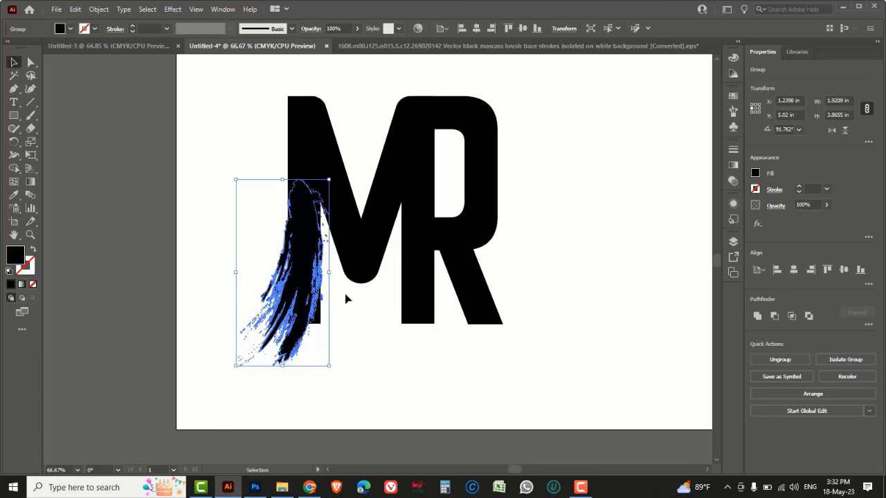
key("Up")
key("Up")
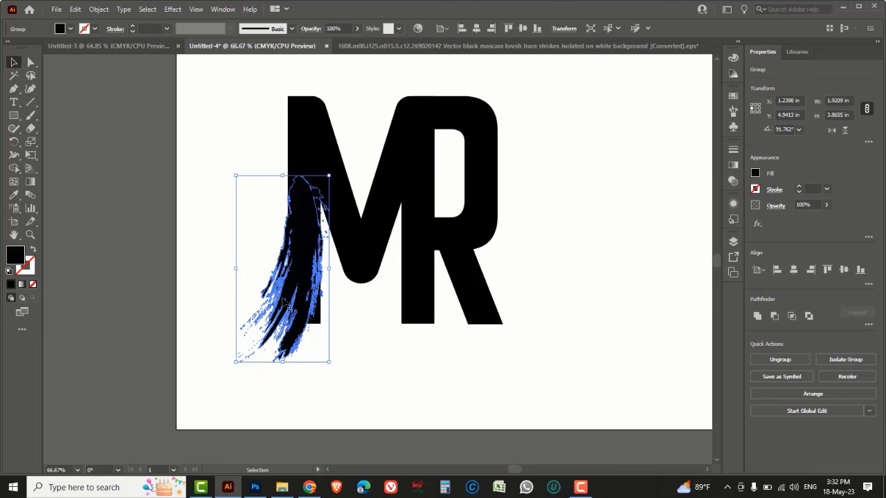
left_click(99, 9)
mouse_move(111, 86)
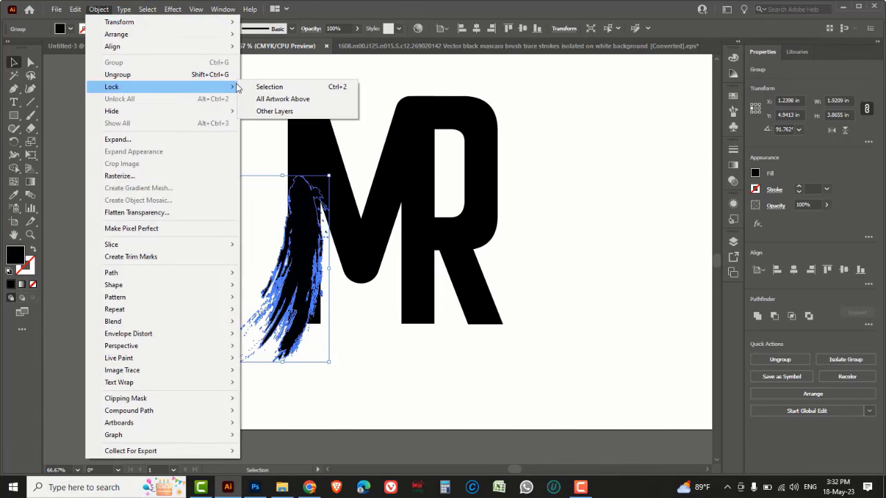
Step: Lock the brush stroke and raise the bottom anchors of the M's left leg
left_click(323, 90)
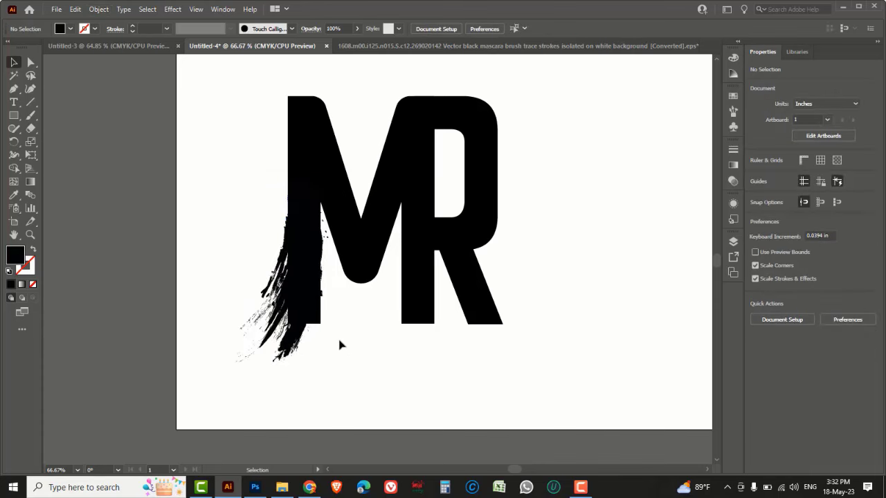
left_click_drag(30, 63, 57, 69)
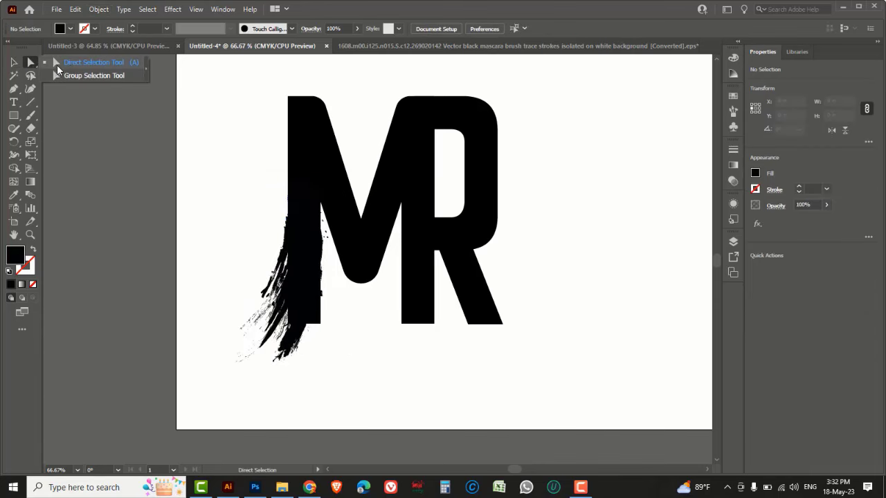
left_click(70, 65)
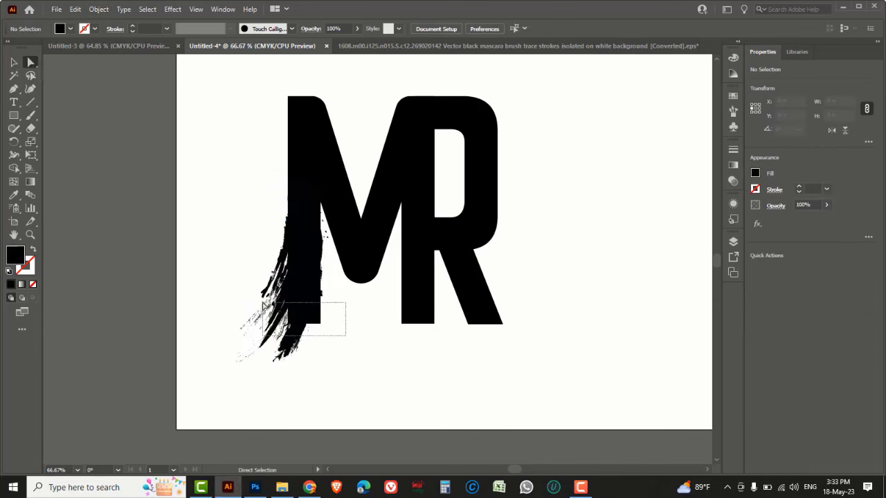
left_click_drag(346, 339, 282, 304)
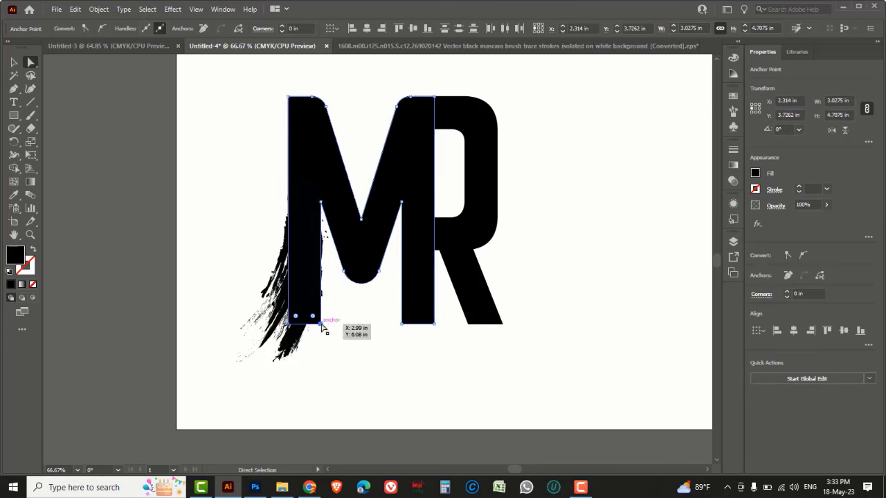
left_click_drag(321, 325, 320, 236)
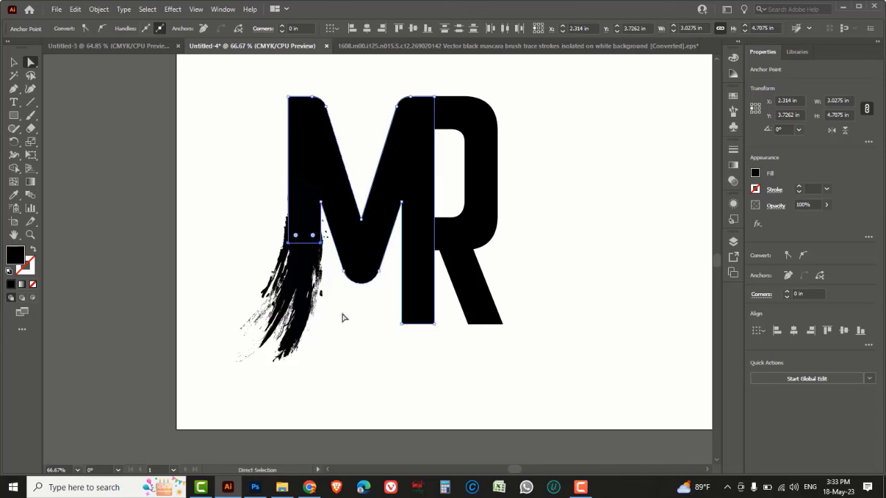
left_click(348, 321)
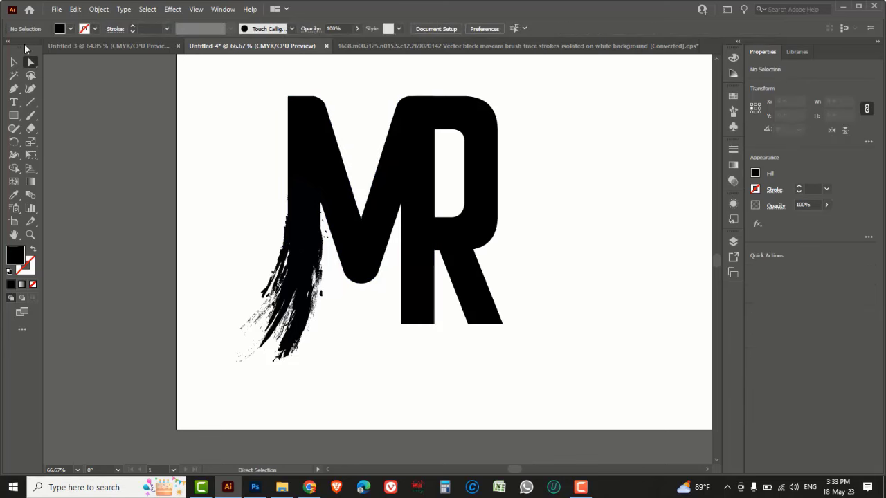
Step: Unlock the brush stroke so it can be selected again
left_click(15, 63)
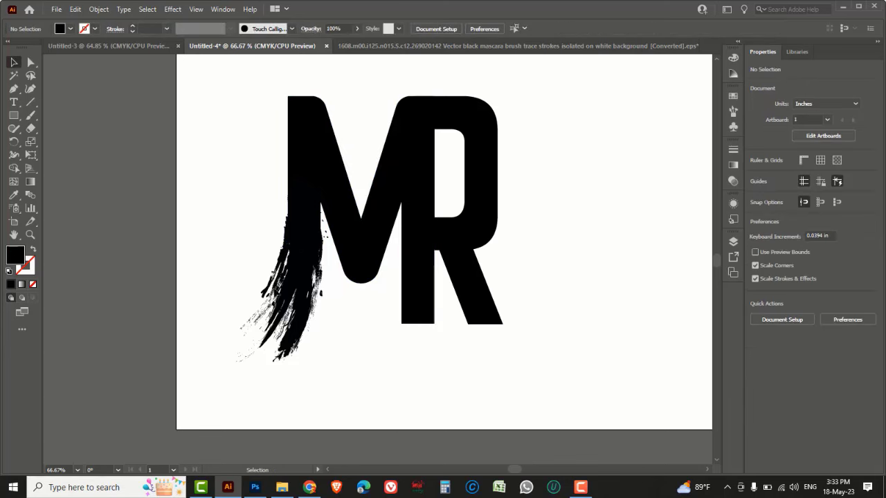
left_click_drag(233, 317, 311, 353)
left_click(98, 9)
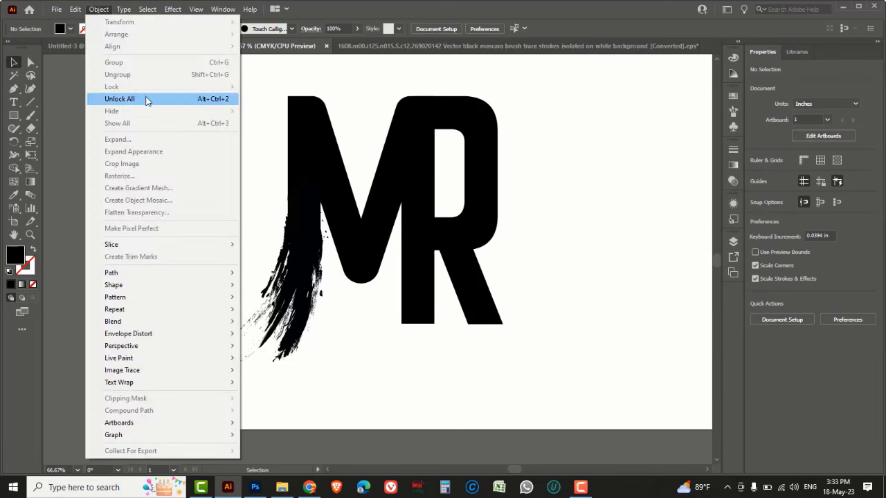
left_click(211, 102)
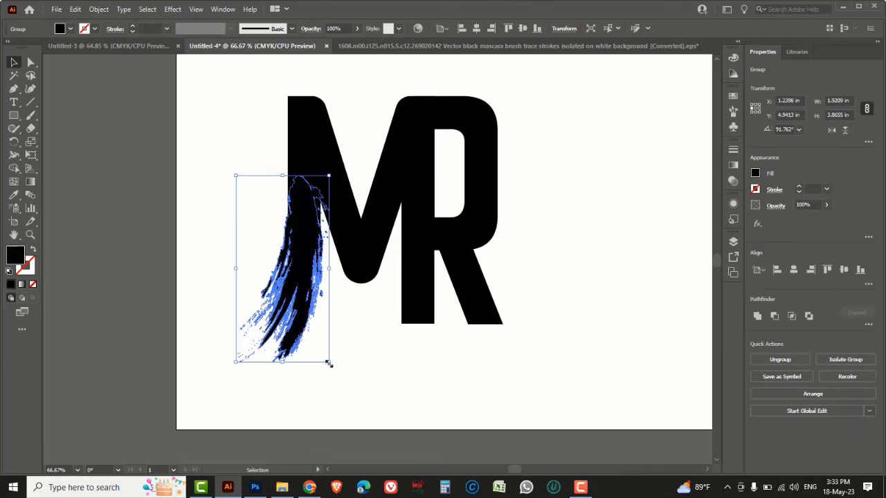
Step: Nudge the brush stroke up, then Alt-drag a copy to the right of the R
left_click_drag(330, 364, 326, 359)
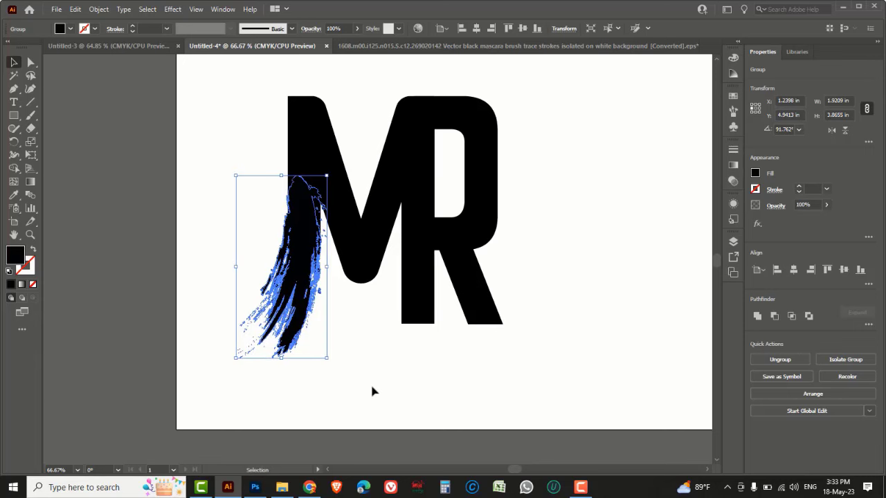
key("ctrl+z")
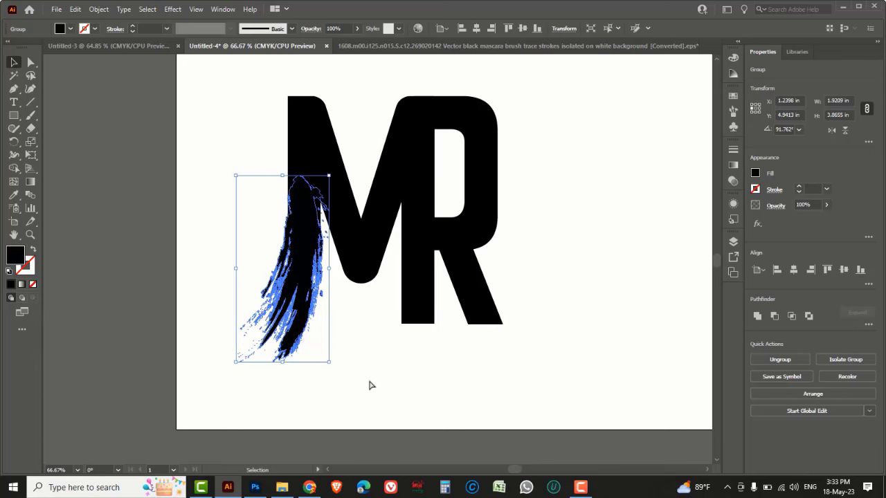
key("Up")
key("Up")
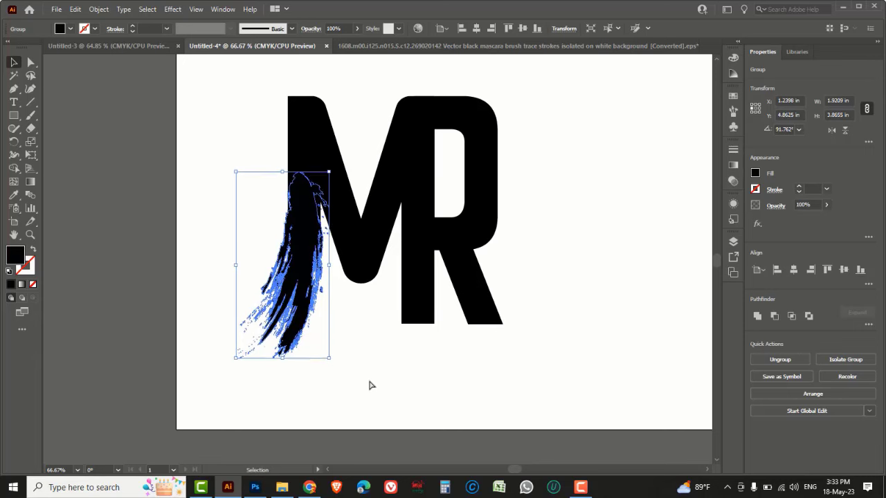
left_click(370, 386)
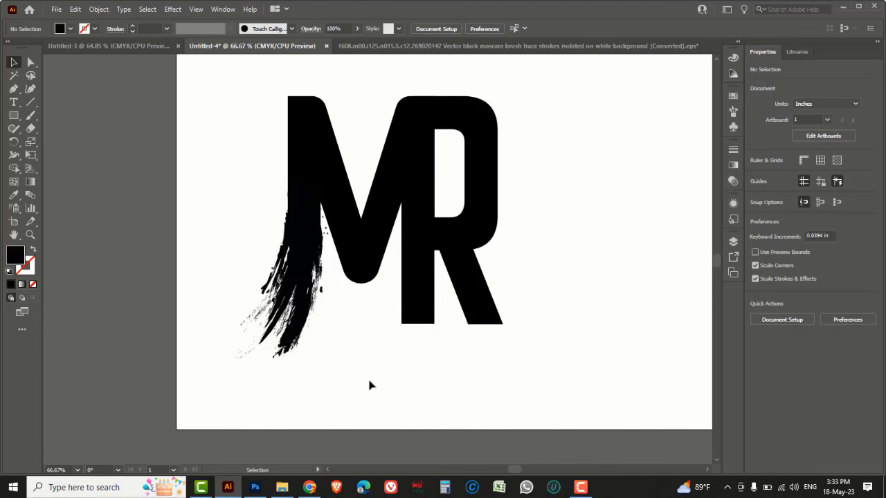
left_click_drag(337, 392, 277, 340)
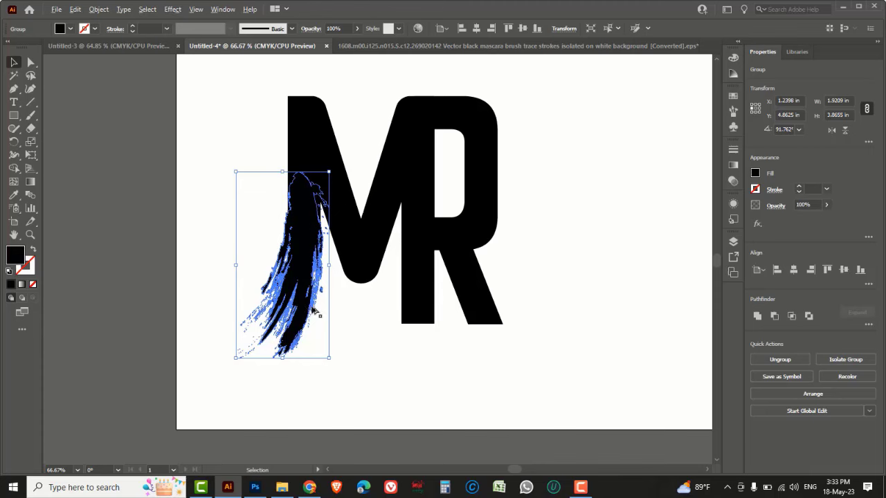
left_click_drag(302, 310, 576, 333, "alt")
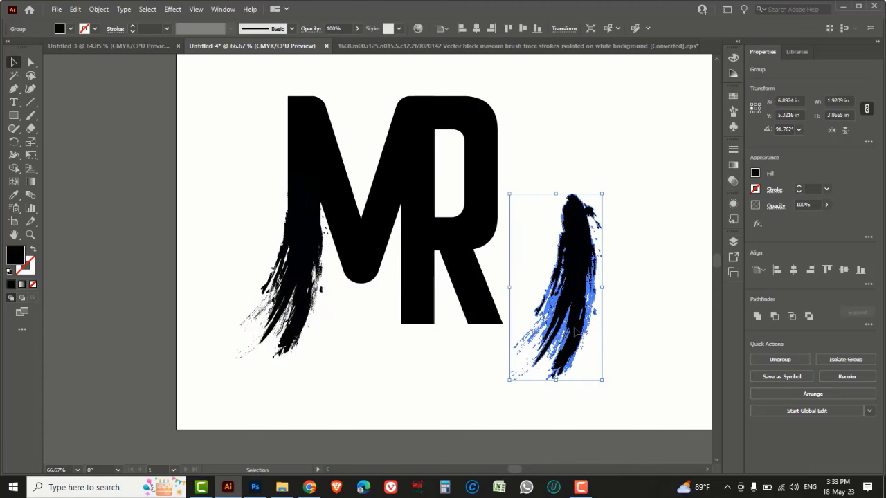
Step: Mirror the copied brush stroke and rotate it about 18°
key("o")
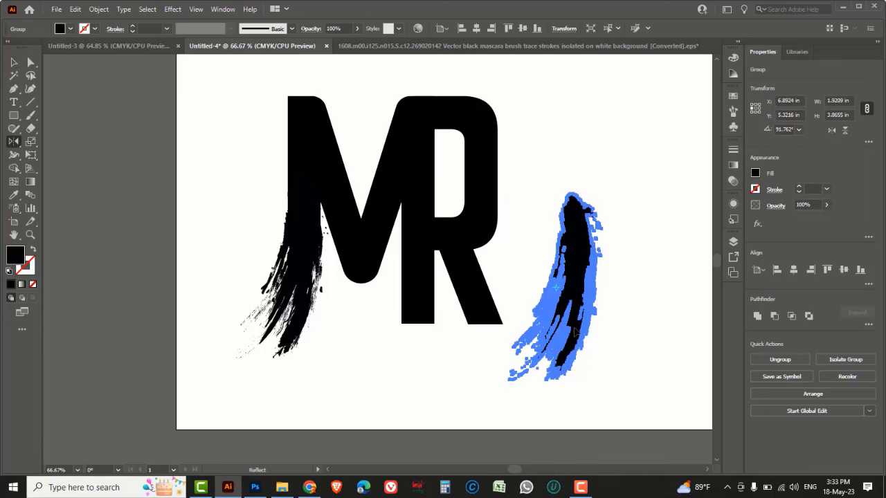
key("Return")
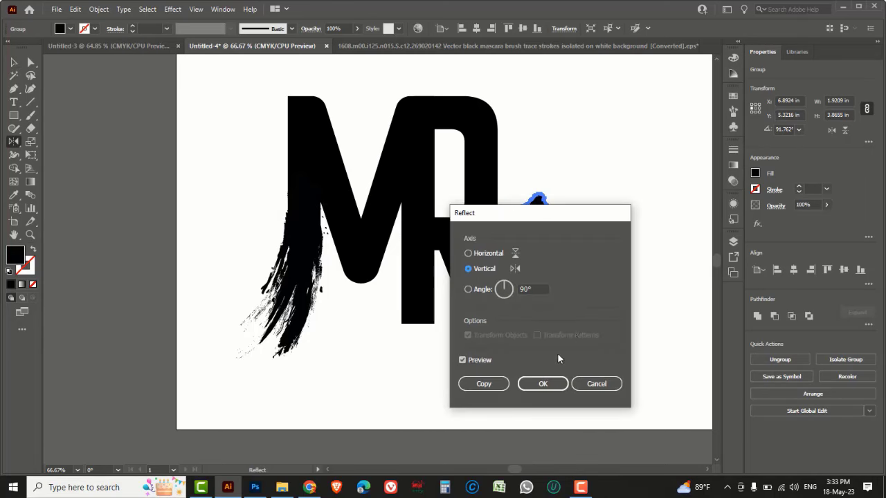
left_click(541, 385)
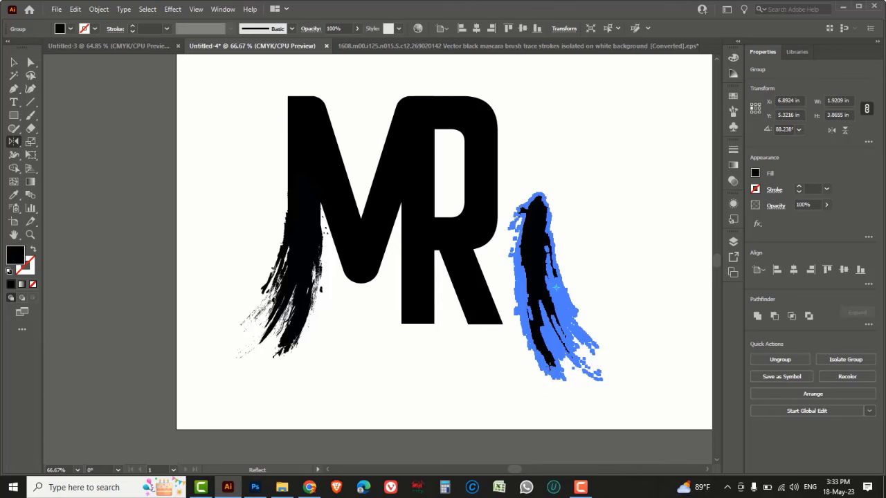
left_click(15, 142)
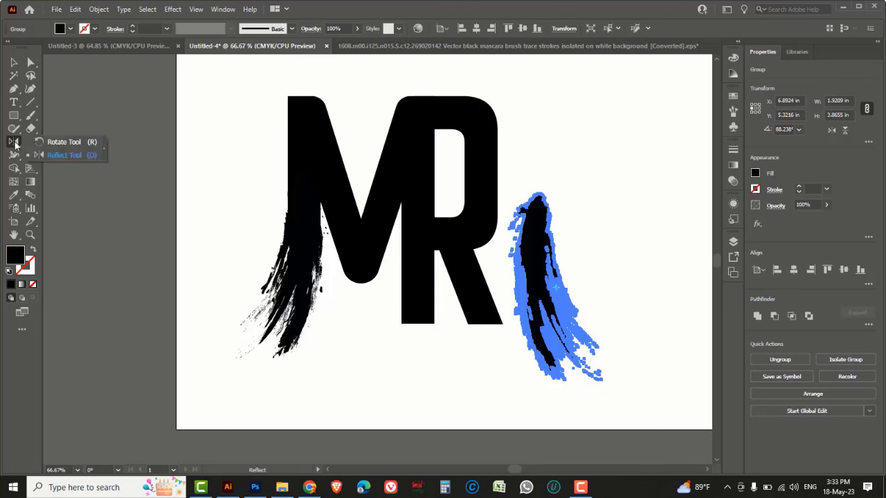
left_click(59, 145)
mouse_move(570, 185)
left_mouse_down()
mouse_move(543, 180)
mouse_move(530, 193)
left_mouse_up()
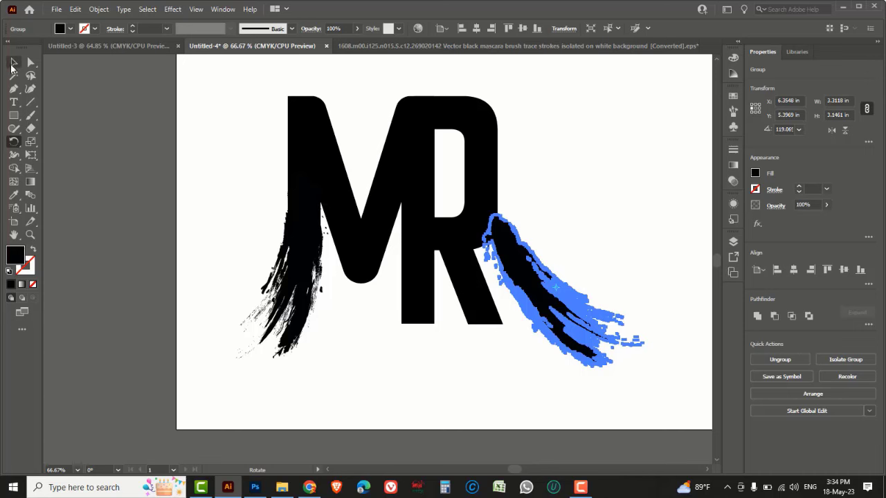
Step: Move the stroke onto the R's diagonal leg, then select the MR letters
left_click(13, 62)
mouse_move(545, 275)
left_mouse_down()
mouse_move(545, 257)
mouse_move(485, 248)
left_mouse_up()
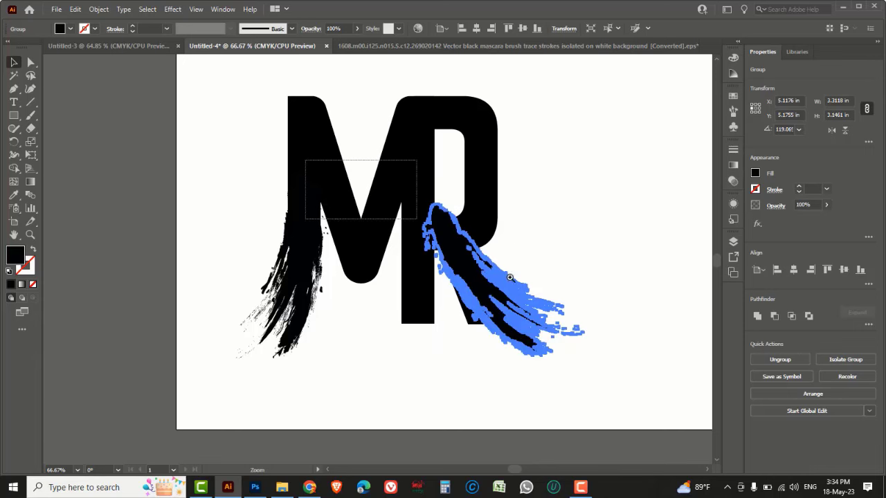
left_click_drag(307, 158, 672, 391)
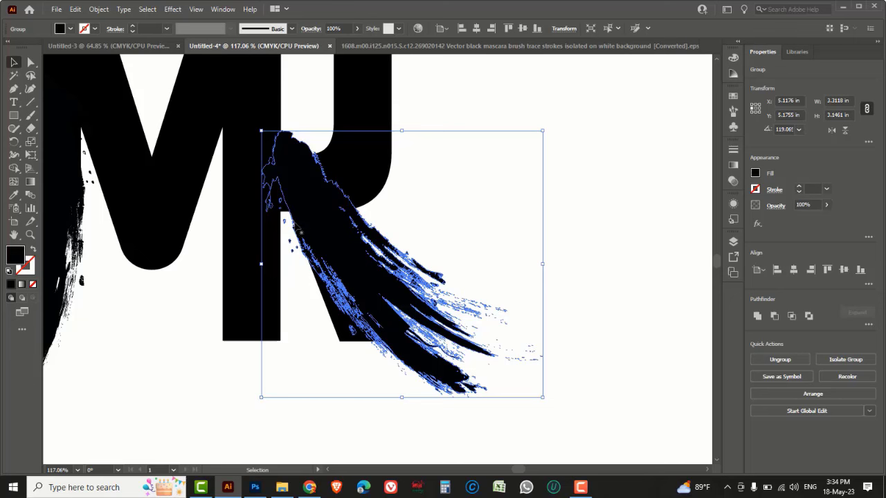
left_click_drag(297, 229, 288, 217)
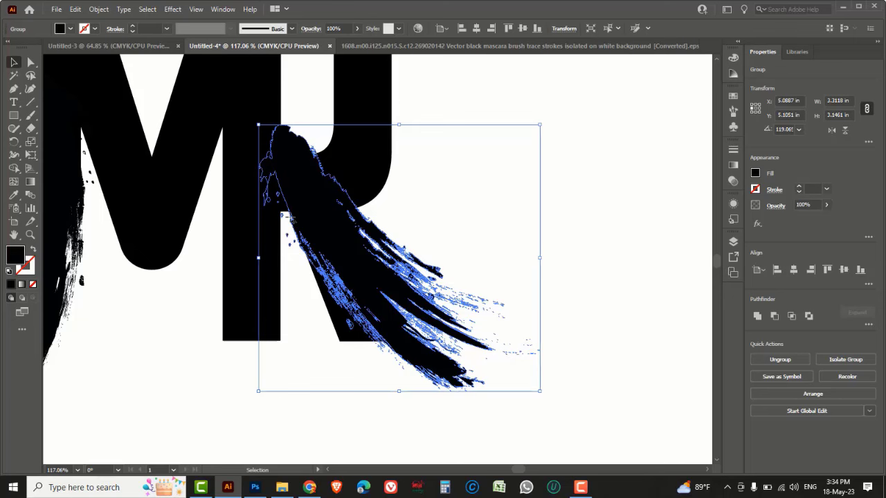
left_click(455, 245, "ctrl+alt")
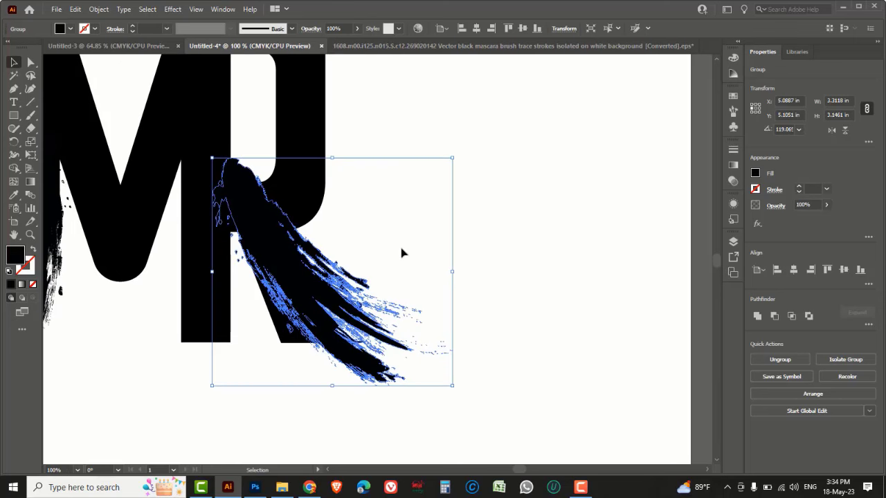
left_click(340, 262, "ctrl+alt")
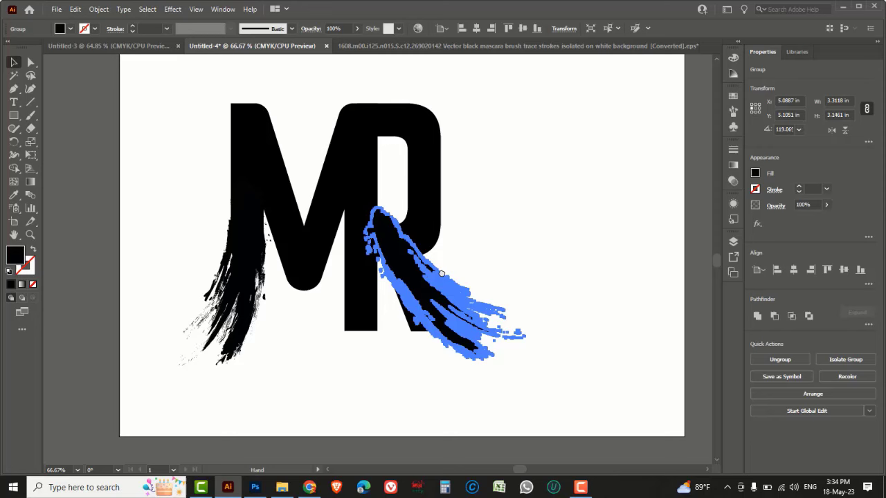
left_click(544, 224)
left_click_drag(491, 96, 326, 172)
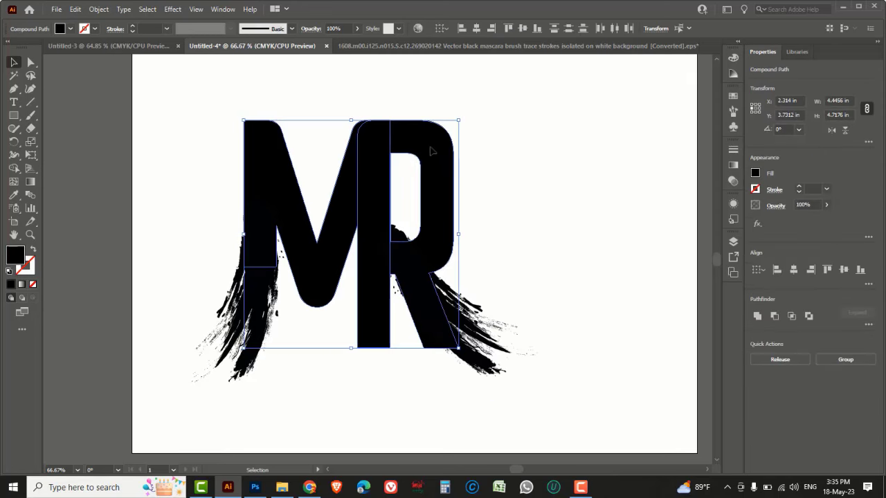
Step: Lock the MR letters and try selecting the right brush stroke
left_click(98, 9)
mouse_move(111, 87)
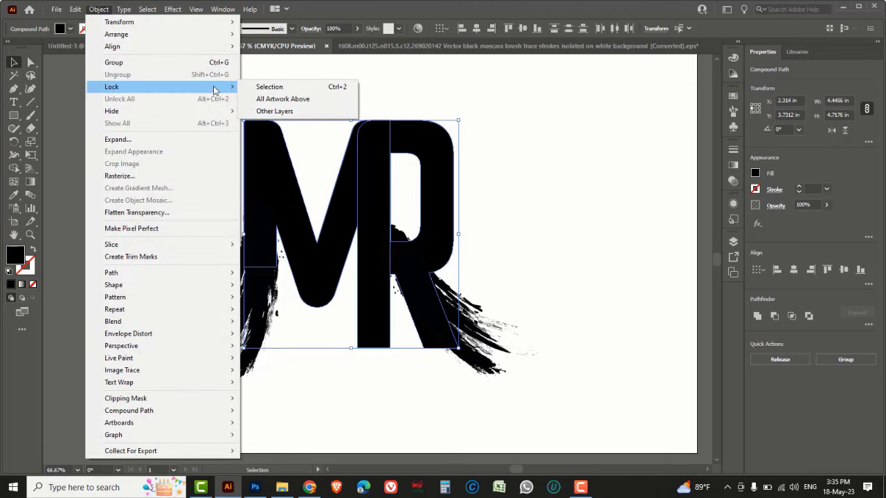
left_click(271, 87)
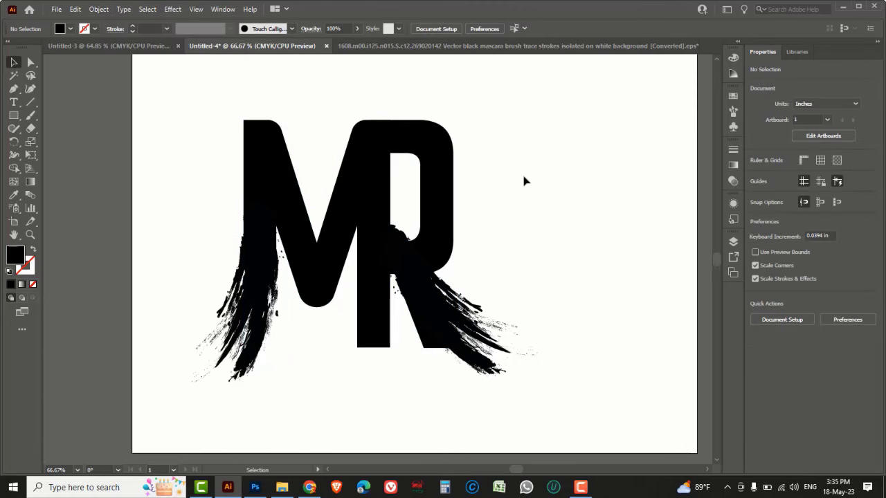
left_click_drag(30, 62, 95, 62)
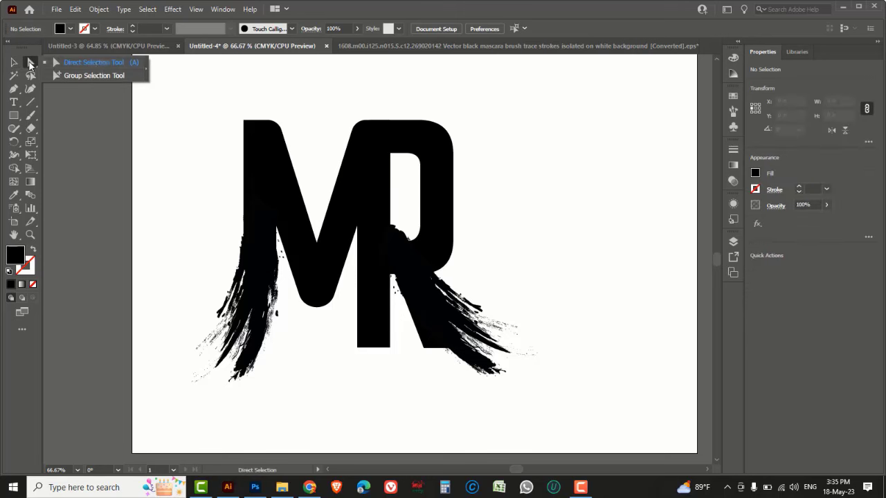
left_click_drag(380, 200, 424, 256)
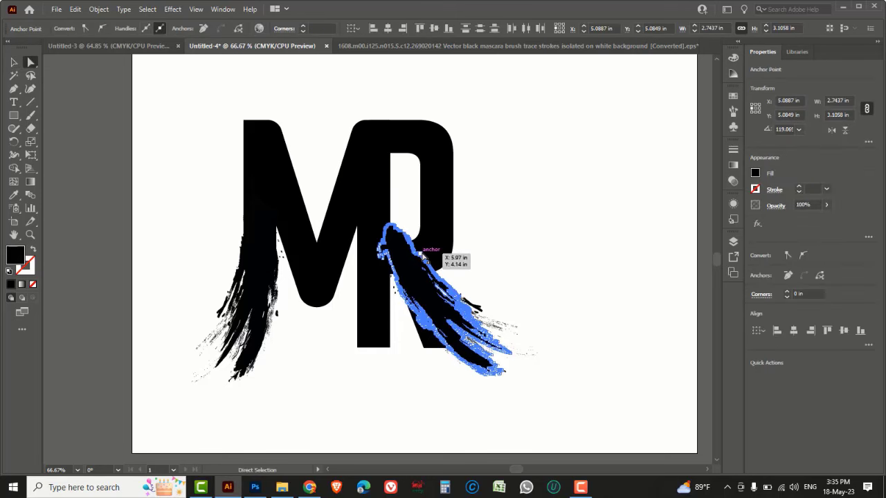
left_click(430, 254)
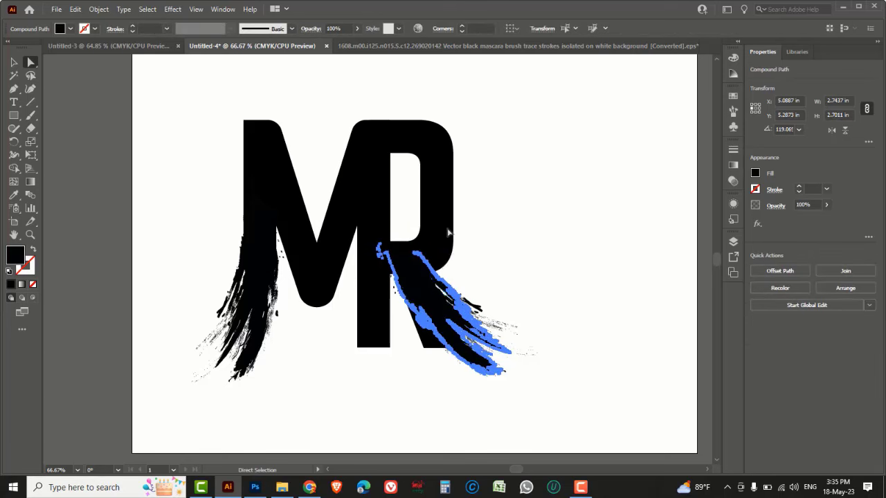
left_click(14, 62)
left_click(532, 226)
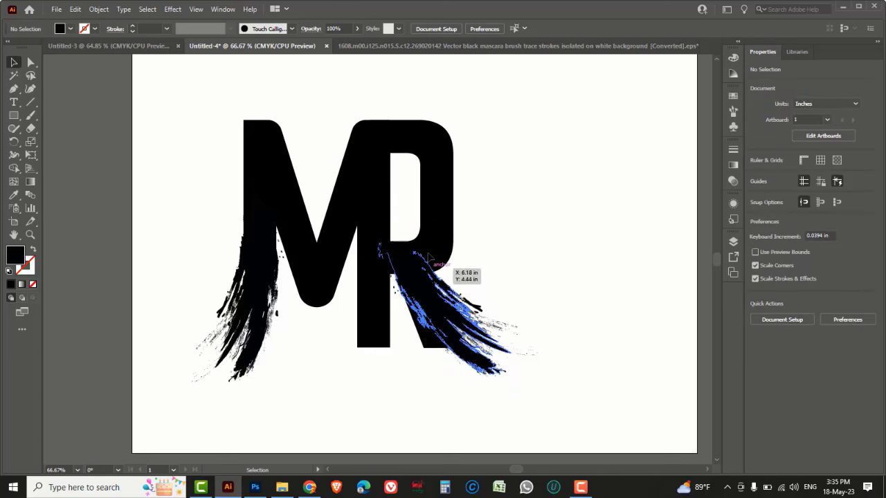
Step: Unlock the letters and lock the right brush stroke group instead
left_click(98, 9)
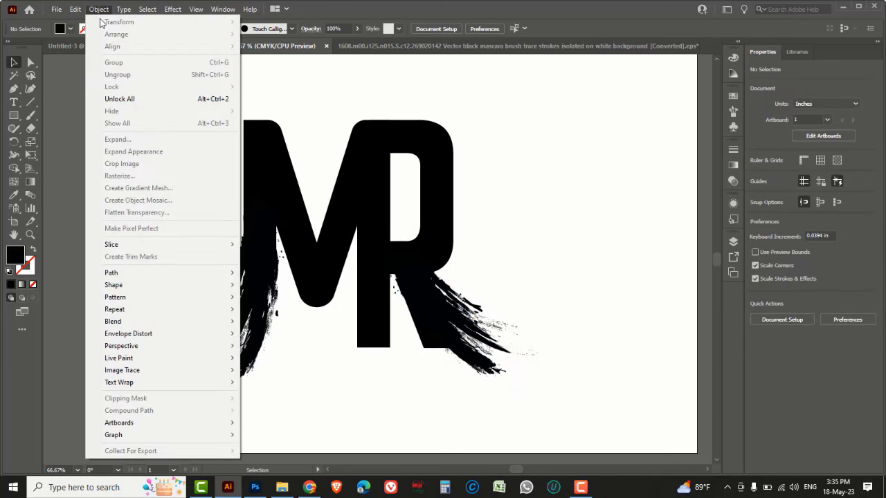
left_click(117, 99)
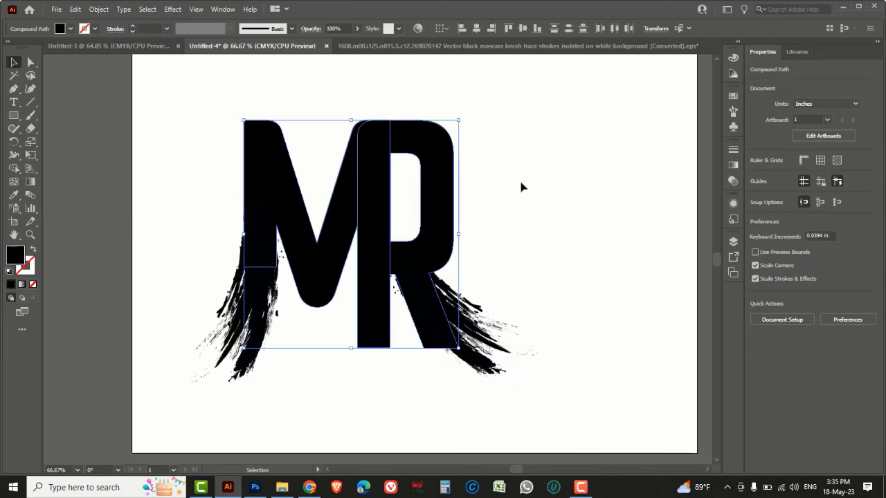
left_click_drag(550, 393, 495, 327)
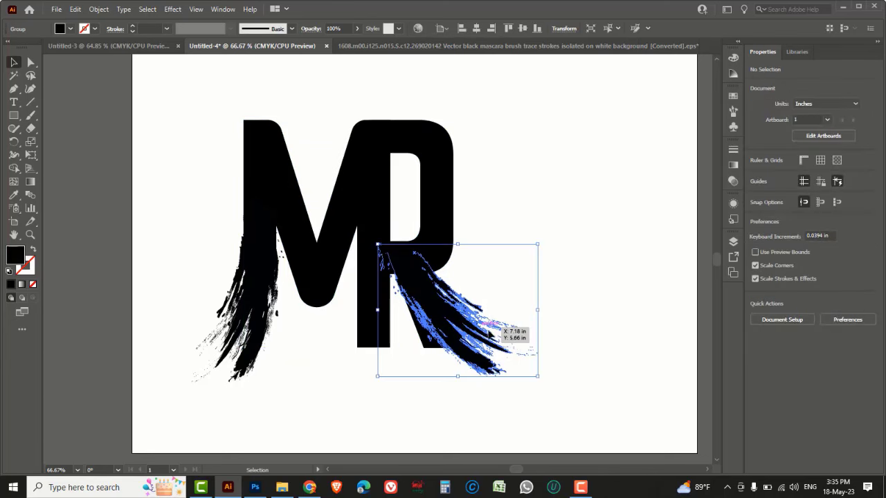
left_click(98, 9)
mouse_move(111, 87)
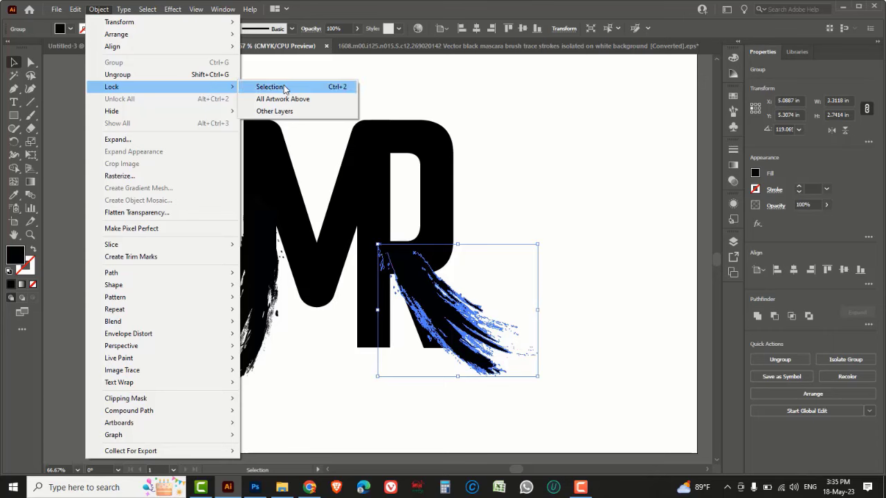
left_click(340, 87)
left_click(30, 63)
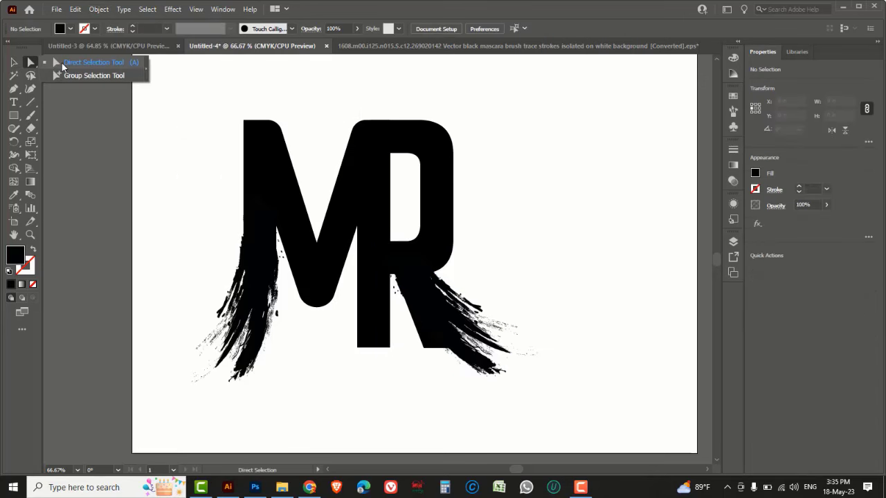
left_click_drag(30, 63, 66, 62)
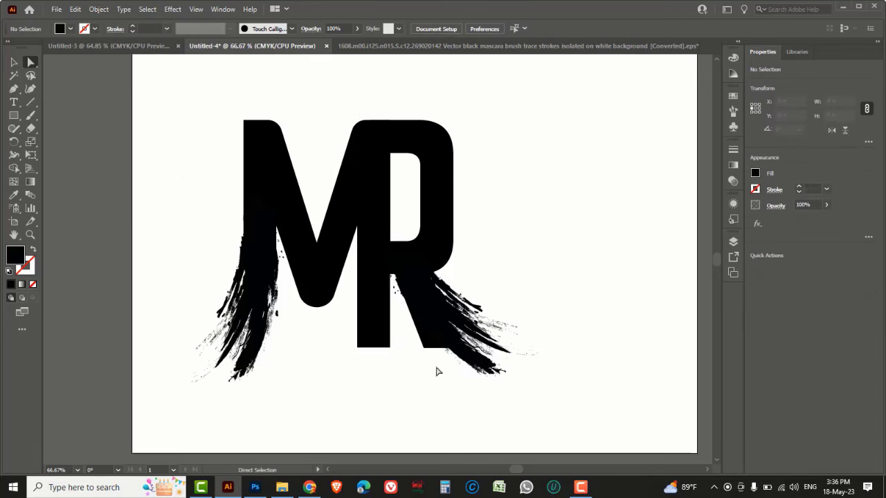
Step: Drag the R's leg anchors up and left so the diagonal leg is cut away
left_click_drag(477, 368, 426, 343)
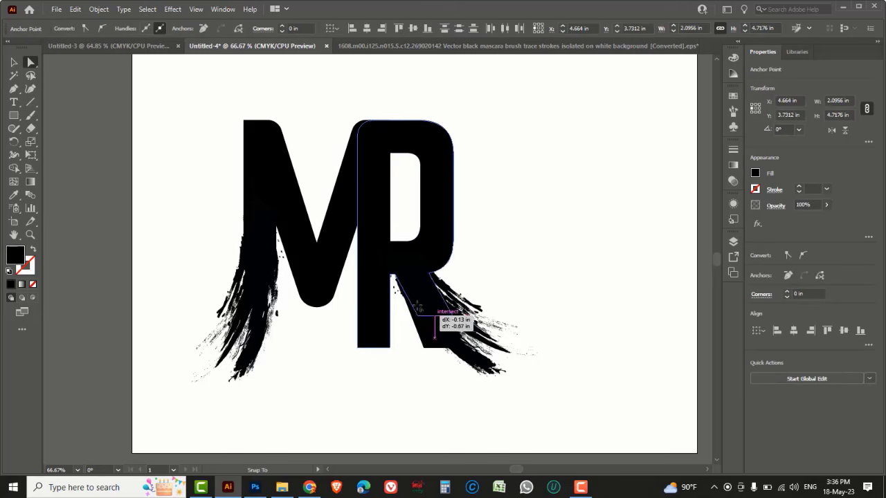
left_click_drag(424, 347, 476, 303)
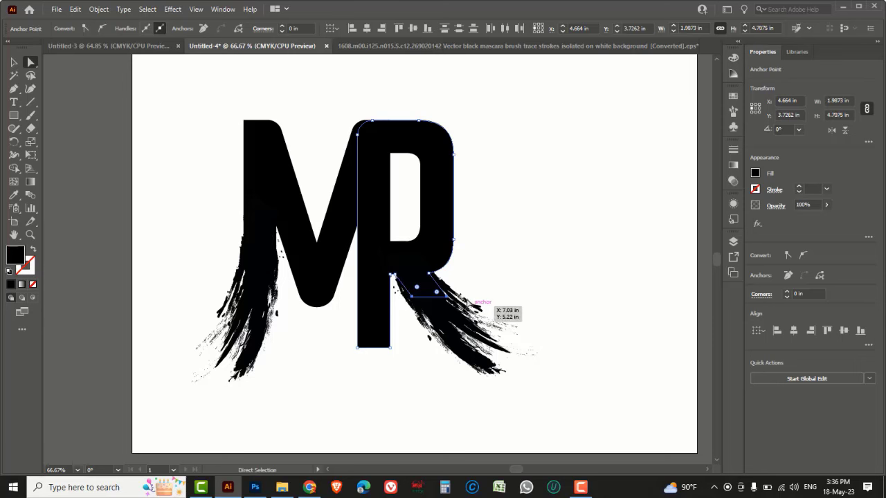
left_click(509, 292)
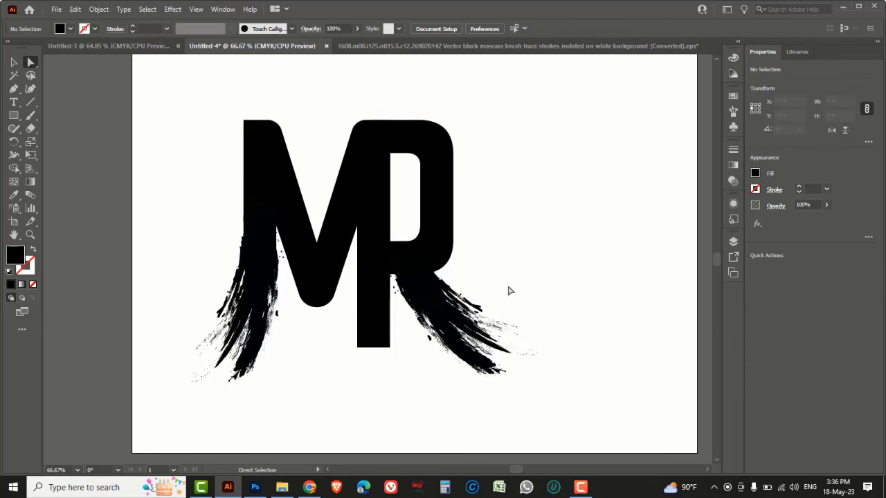
left_click(450, 299)
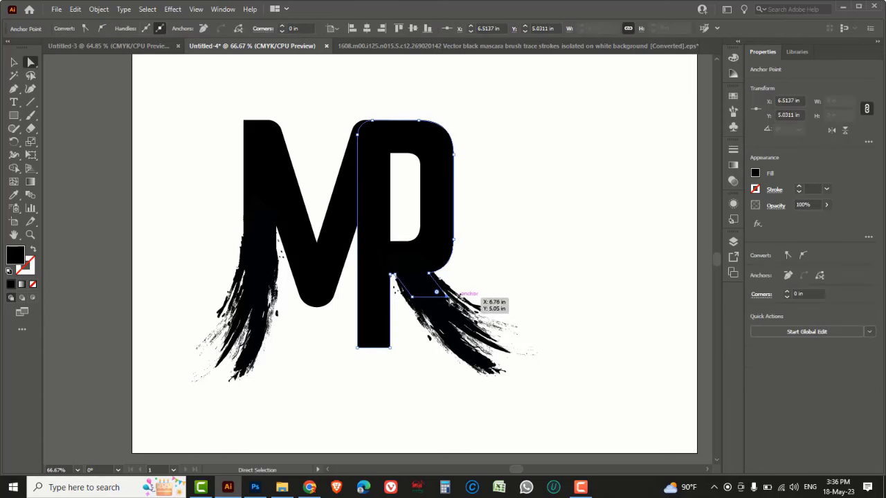
left_click_drag(450, 299, 437, 293)
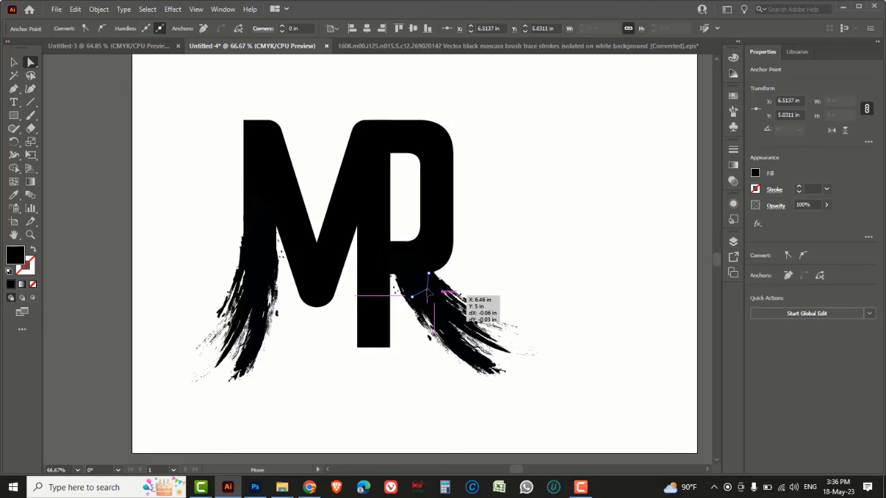
left_click(533, 283)
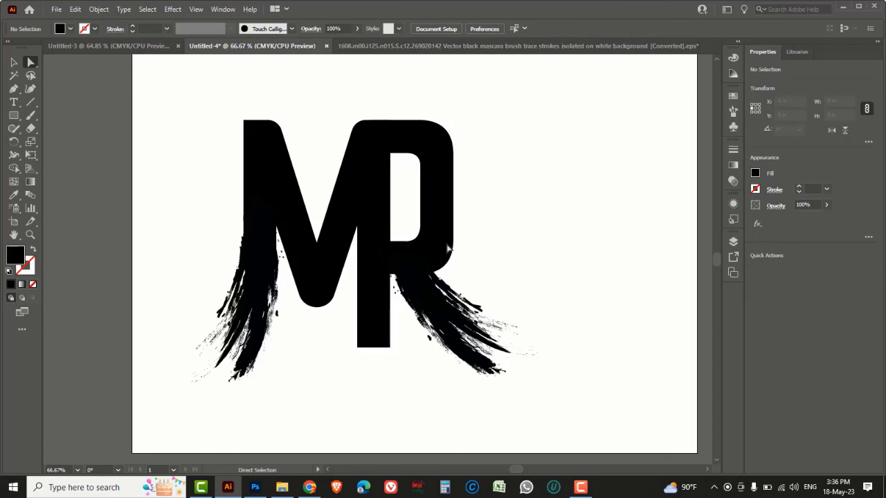
left_click(101, 11)
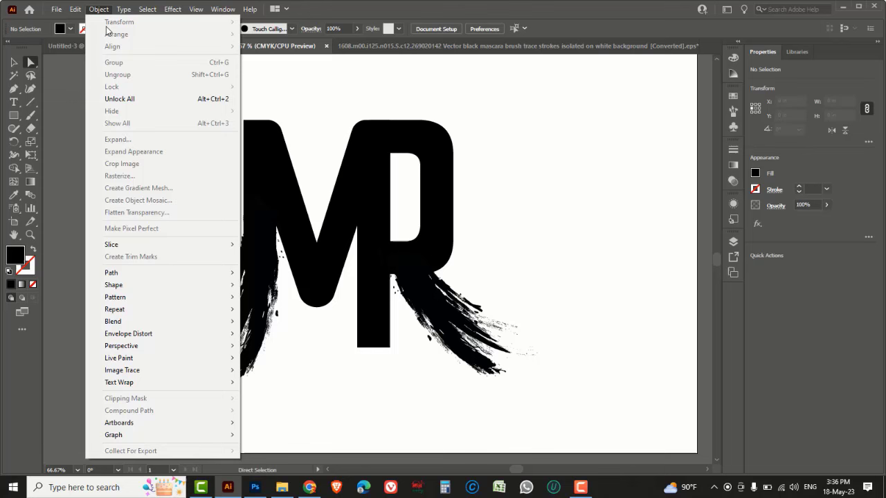
Step: Unlock all artwork and unite the M with its left brush strokes
left_click(133, 99)
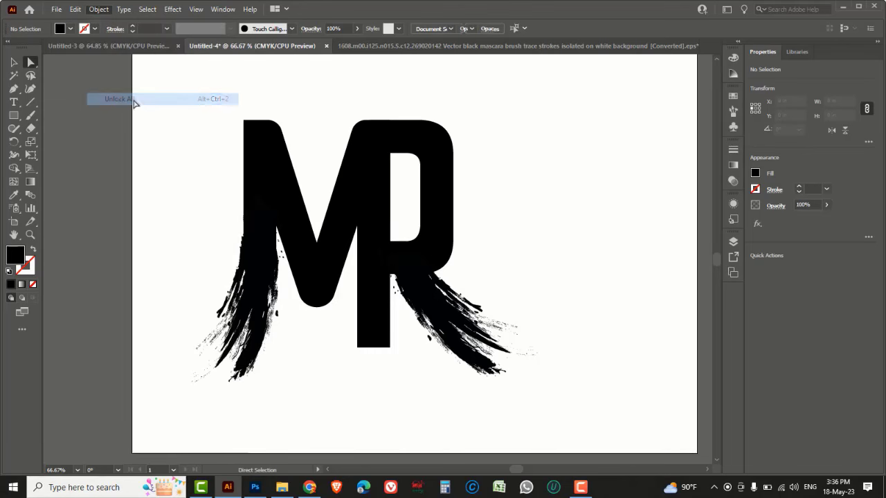
left_click(531, 171)
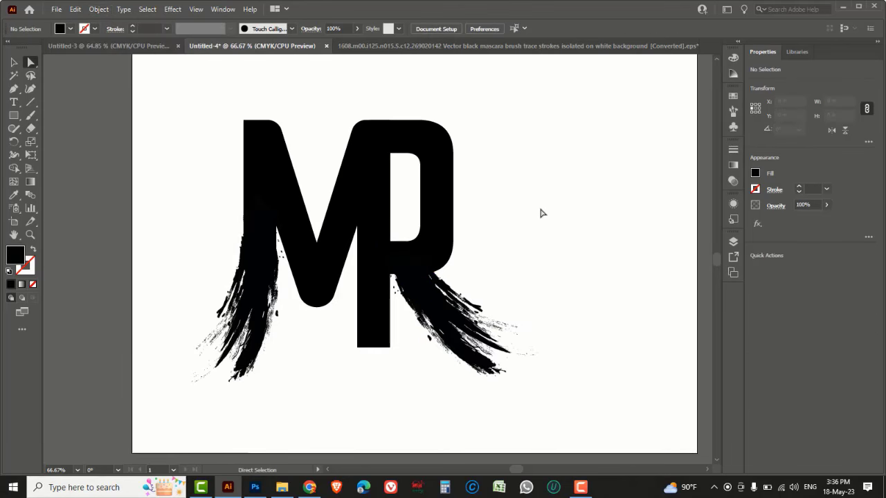
left_click(14, 63)
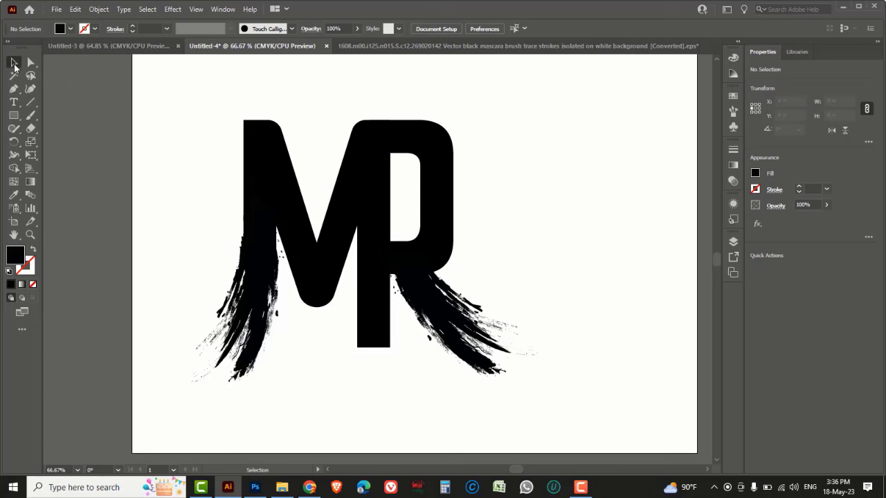
left_click_drag(197, 186, 275, 316)
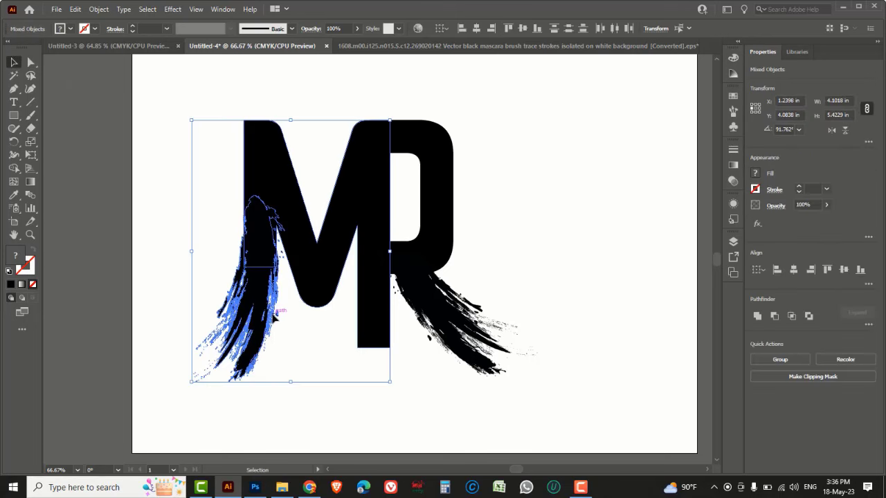
left_click(756, 317)
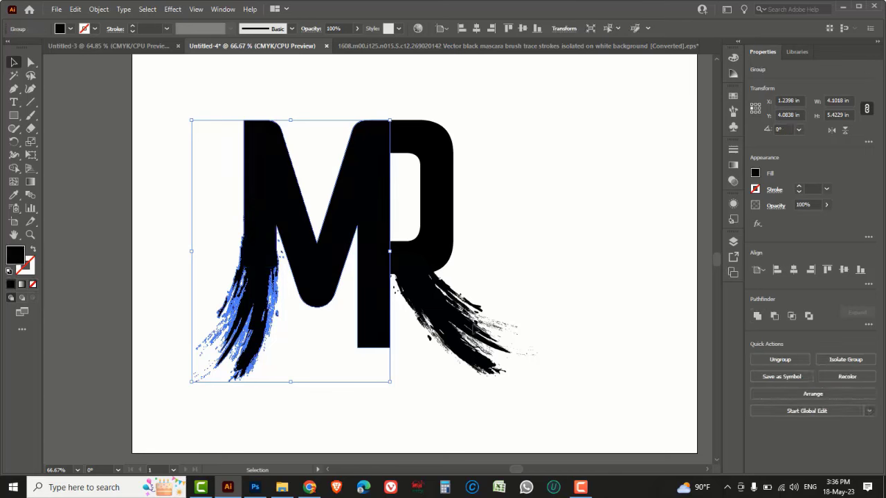
left_click(562, 263)
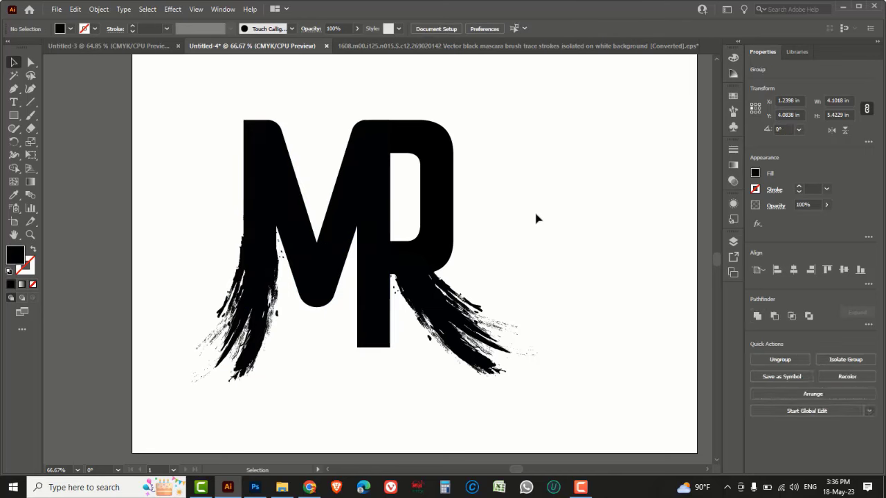
Step: Unite the R with its brush stroke into one shape
left_click_drag(533, 203, 434, 372)
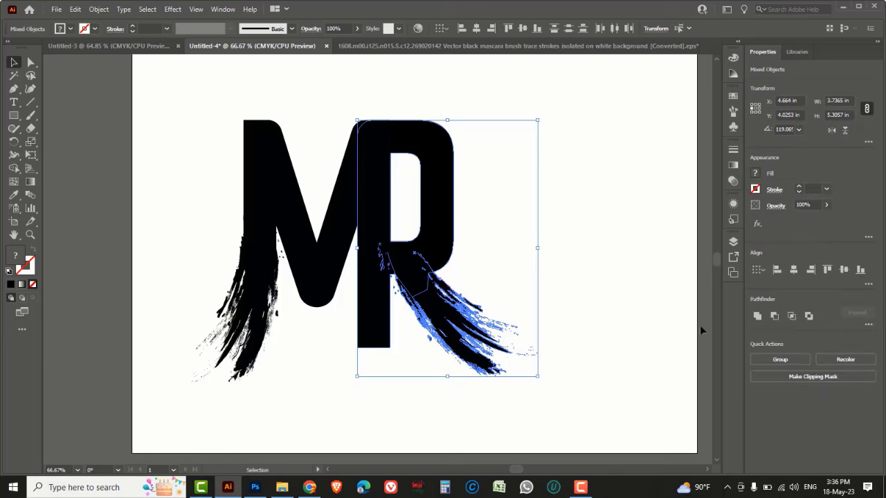
left_click(757, 317)
left_click(589, 255)
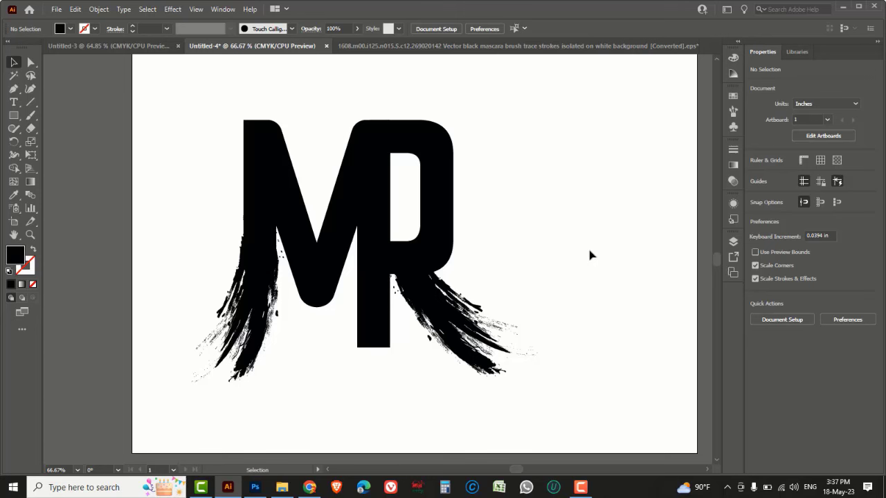
Step: Apply a linear gradient to the M and make its right stop dark red
left_click_drag(205, 104, 291, 243)
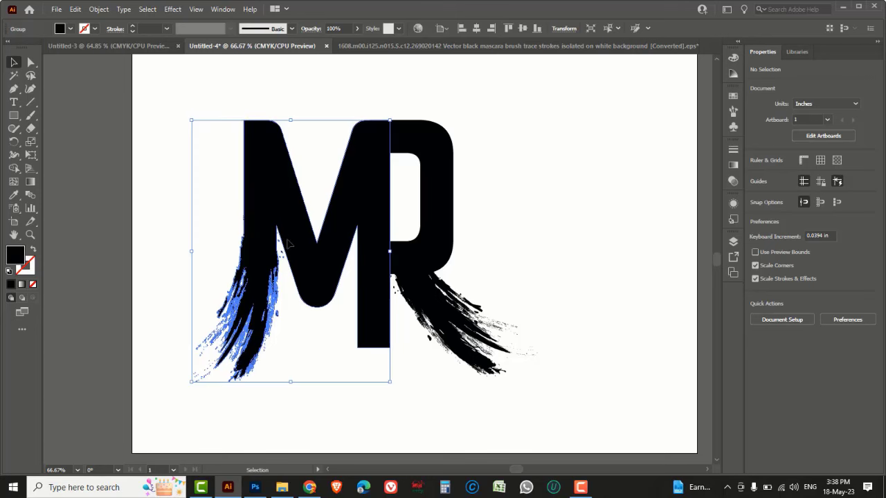
left_click(732, 166)
left_click(645, 229)
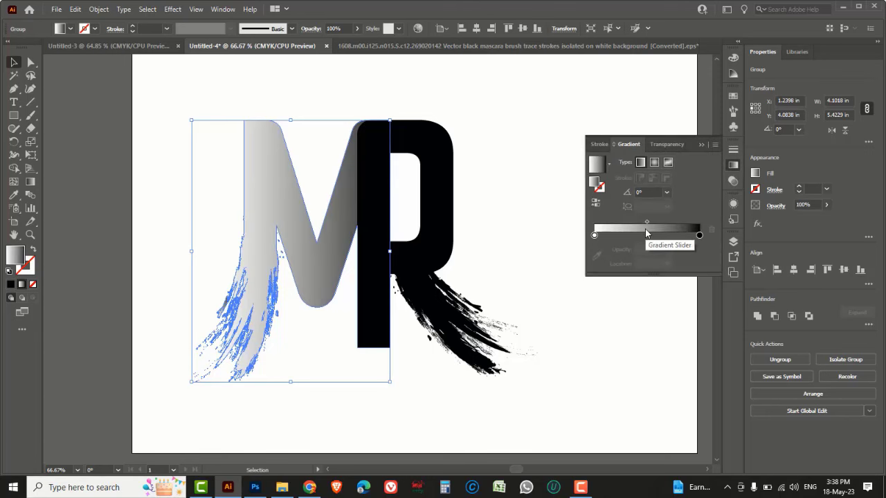
left_click(699, 236)
double_click(699, 236)
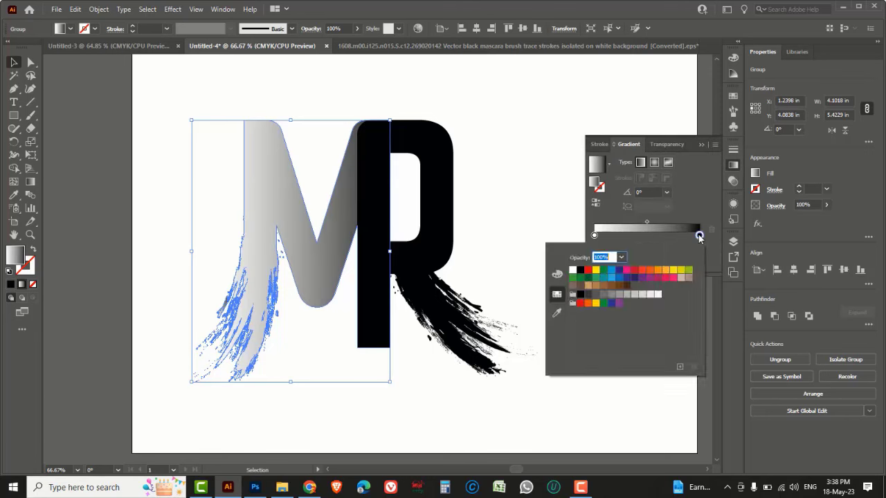
left_click(589, 271)
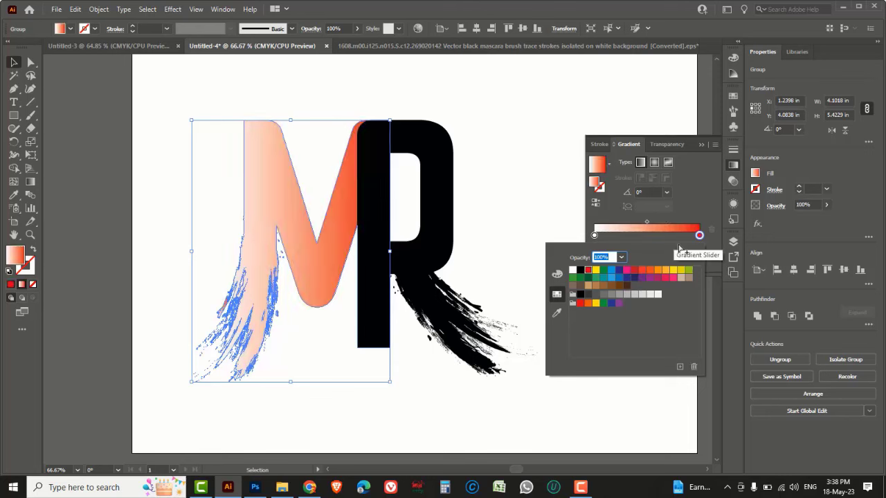
left_click(557, 274)
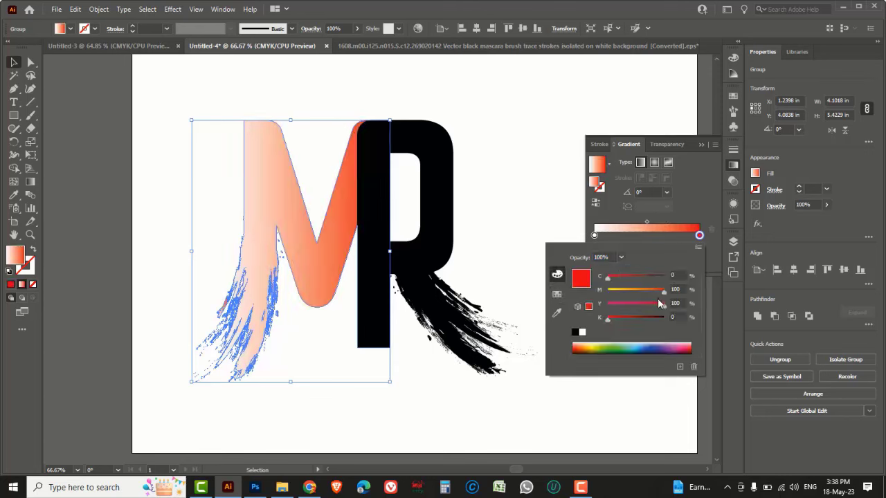
left_click(610, 318)
left_click_drag(614, 318, 624, 318)
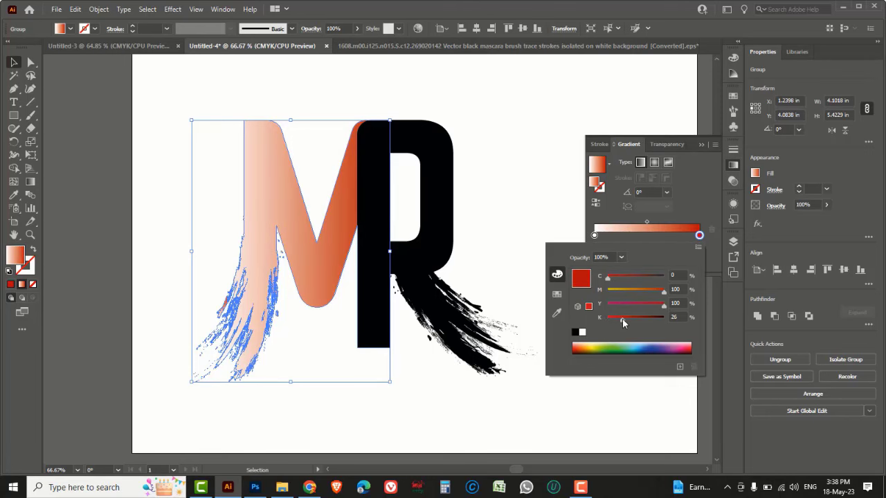
Step: Set the left gradient stop to red and fine-tune both stops' red shades
left_click(594, 237)
double_click(595, 236)
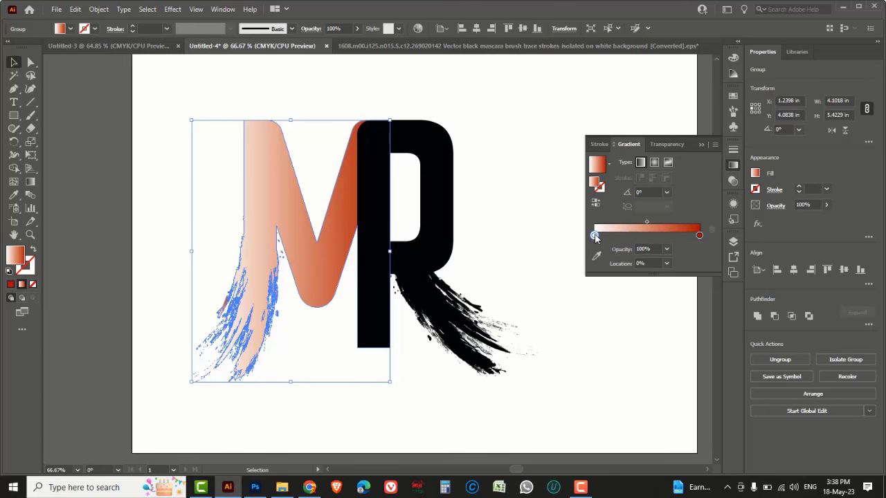
left_click(557, 294)
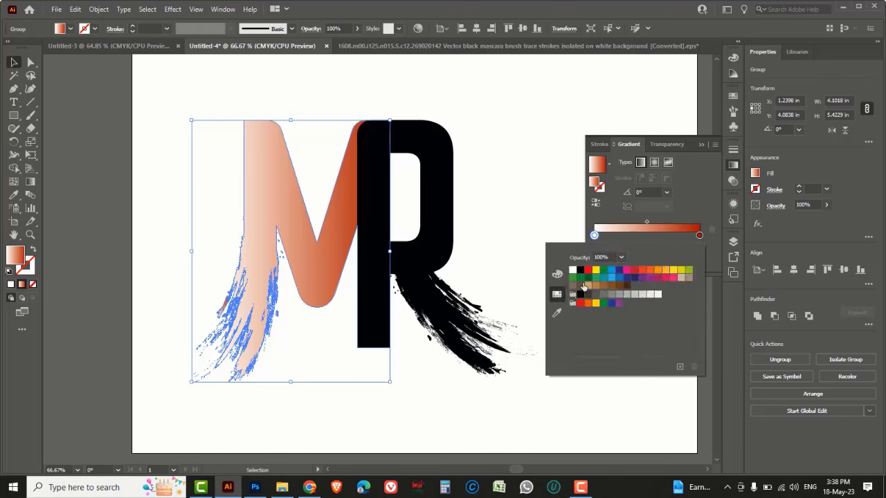
left_click(587, 271)
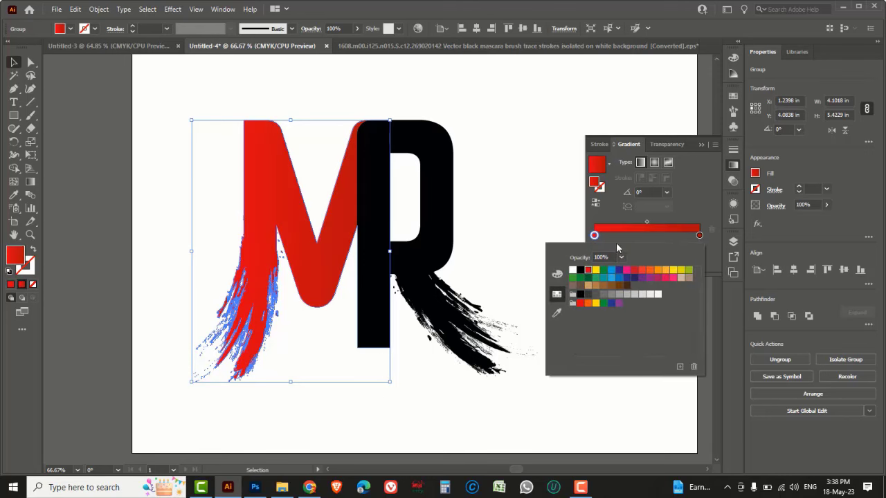
left_click(557, 274)
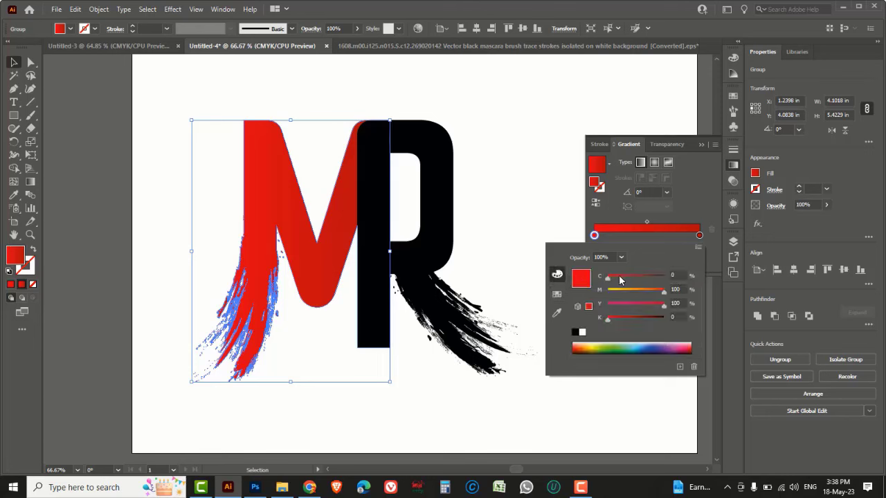
left_click_drag(609, 276, 614, 277)
left_click_drag(607, 318, 632, 319)
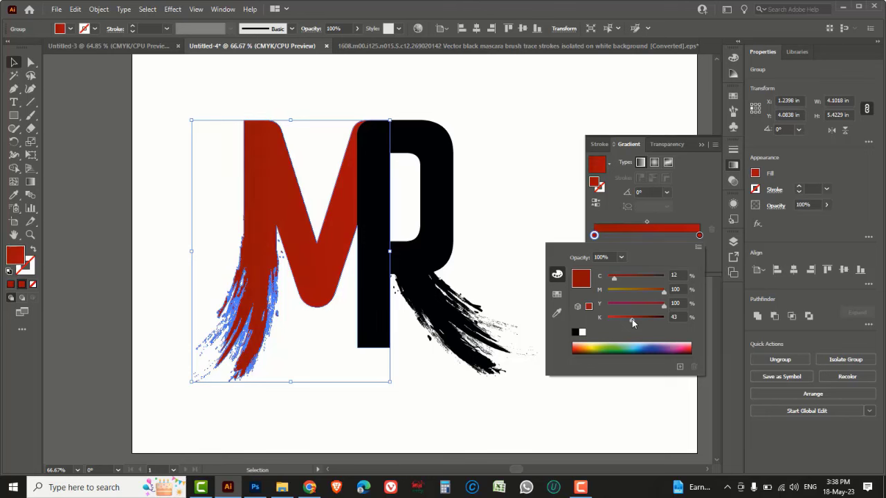
left_click(699, 236)
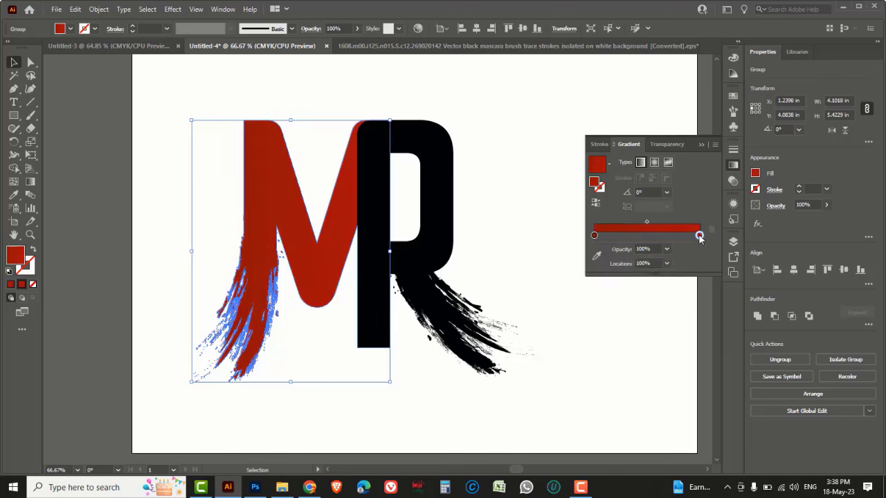
double_click(699, 236)
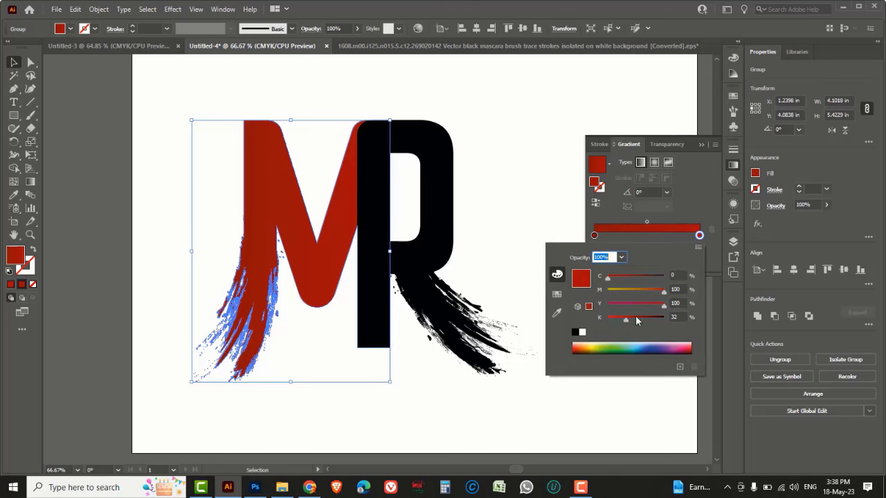
left_click_drag(624, 321, 616, 319)
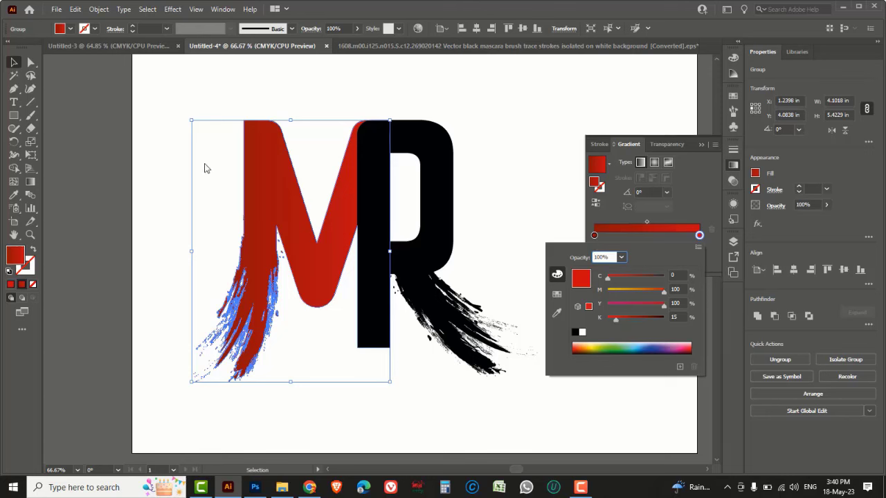
left_click(14, 63)
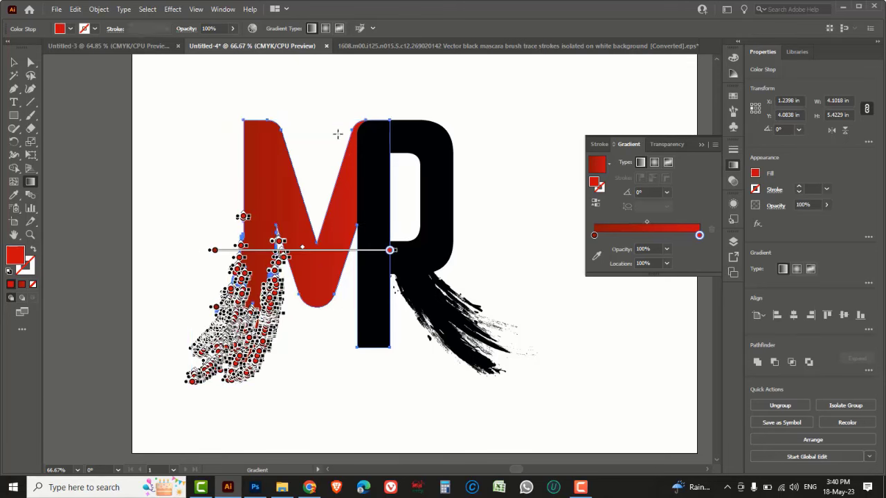
Step: Drag the M's gradient diagonally across the letter and deselect
left_click_drag(339, 130, 218, 274)
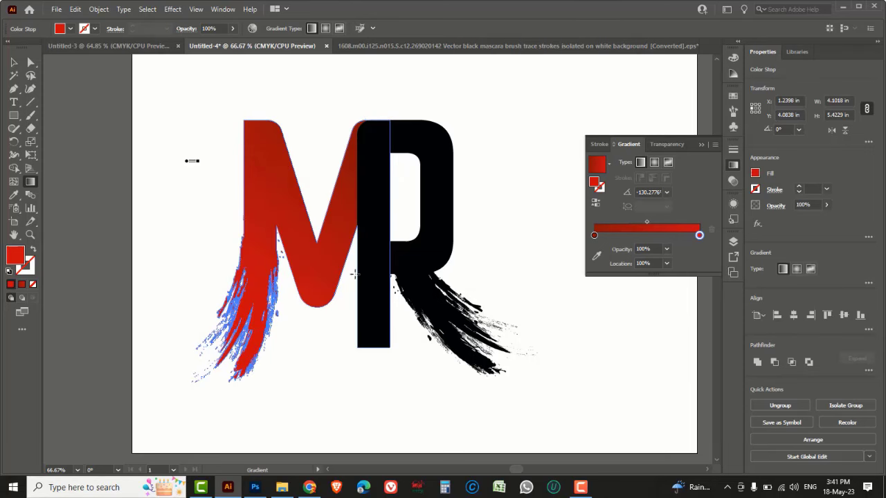
left_click_drag(187, 159, 364, 280)
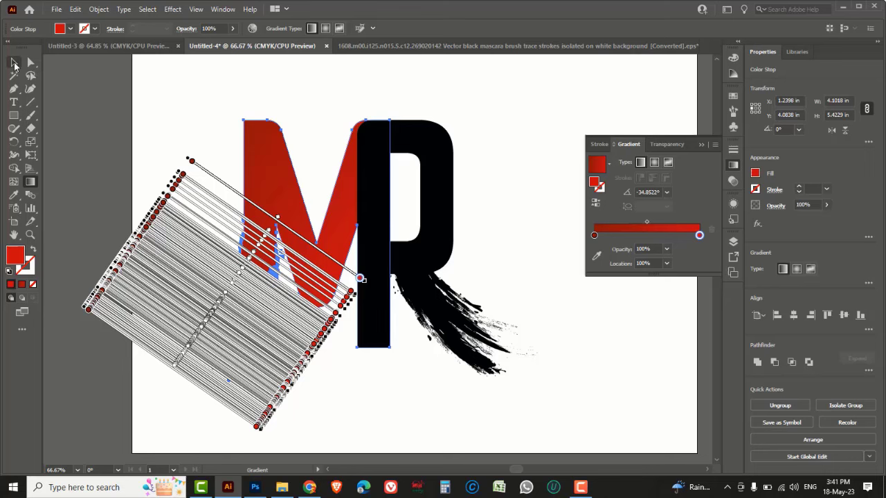
left_click(14, 62)
left_click(163, 116)
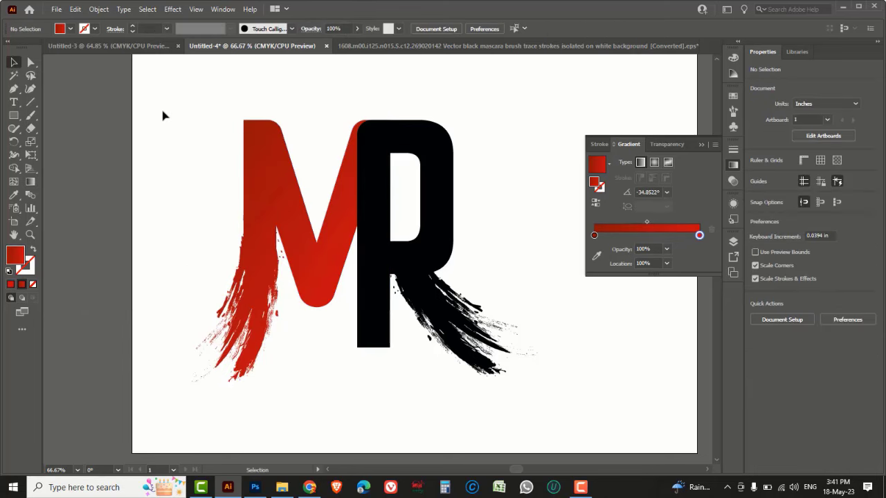
Step: Preview the artwork with edges hidden, then switch to the Freepik page in Chrome
left_click(423, 239)
key("ctrl+h")
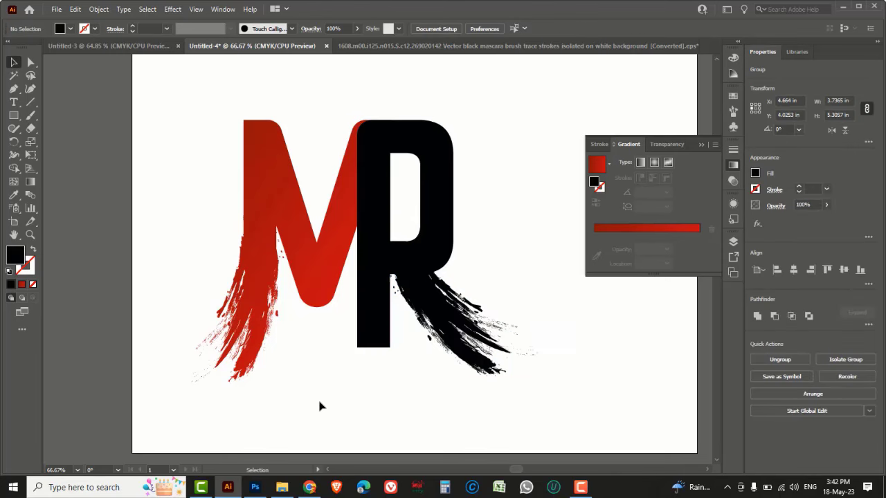
left_click(319, 406)
left_click(309, 488)
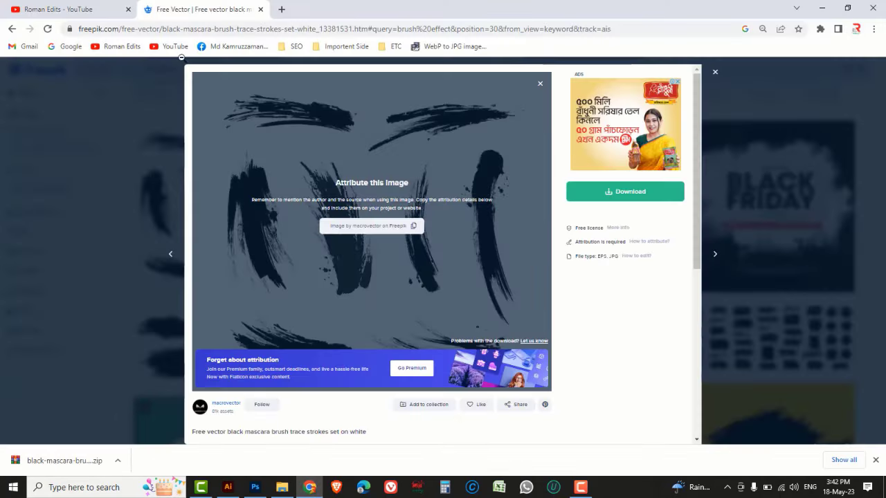
Step: Search Google Images for 'gold background' and preview the Pexels gold texture
left_click(78, 51)
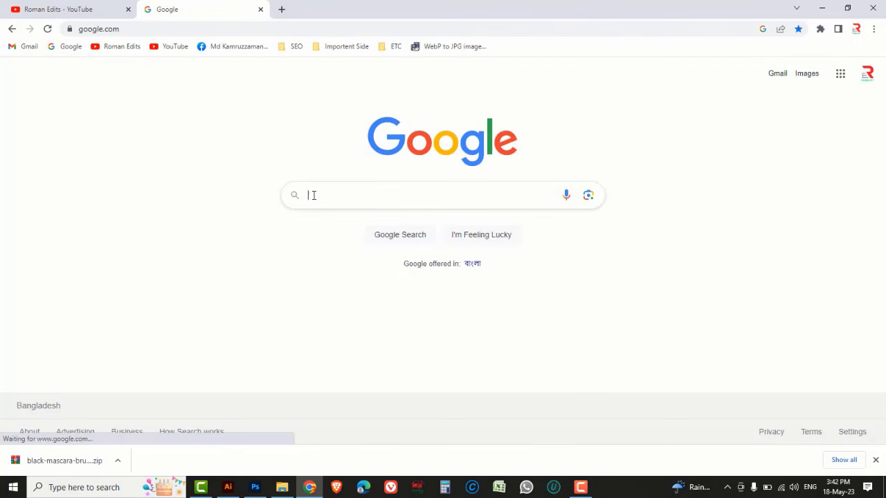
left_click(312, 196)
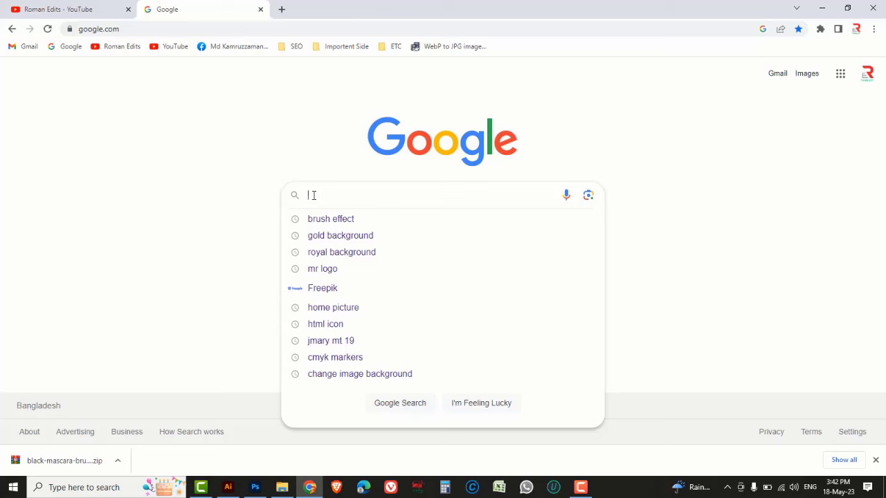
type("Ggo")
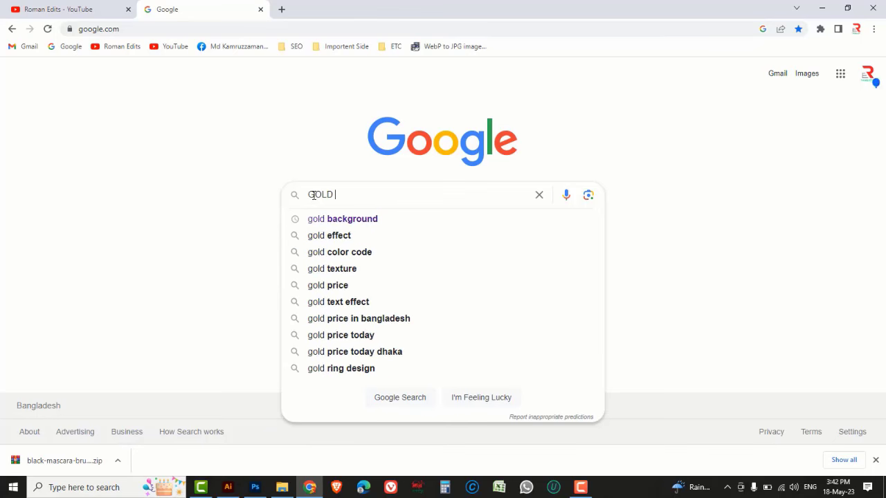
left_click(342, 220)
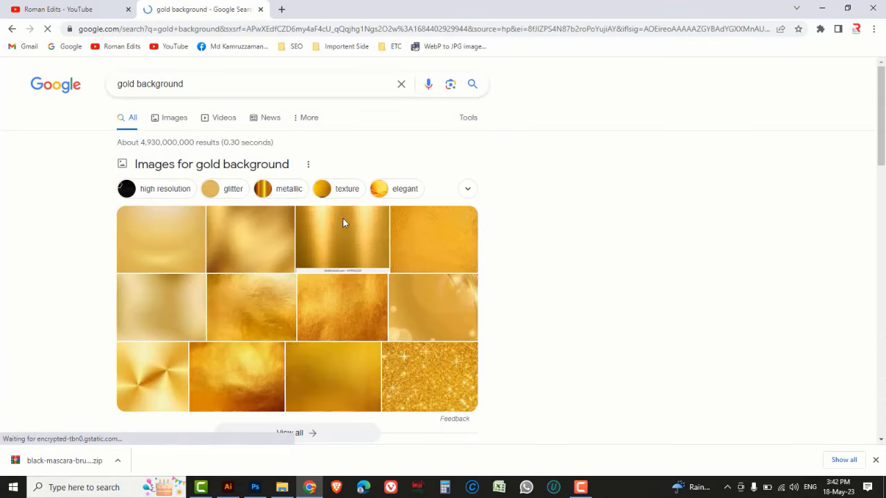
left_click(178, 121)
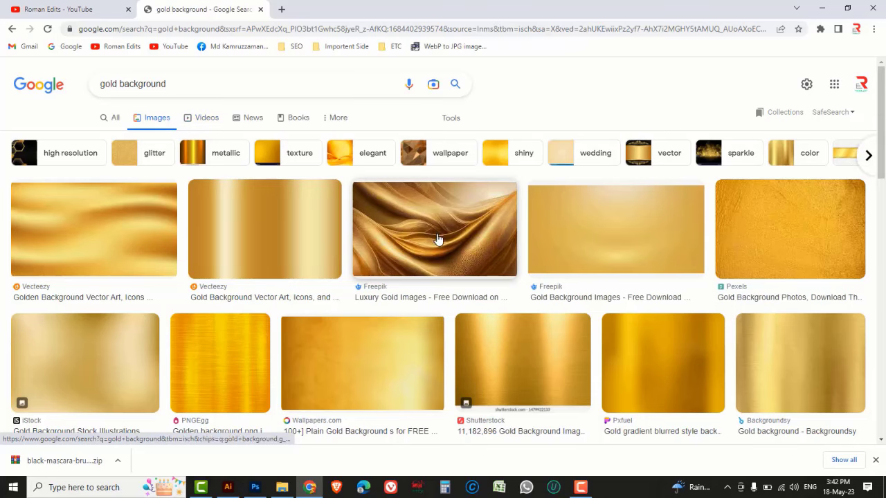
left_click(768, 228)
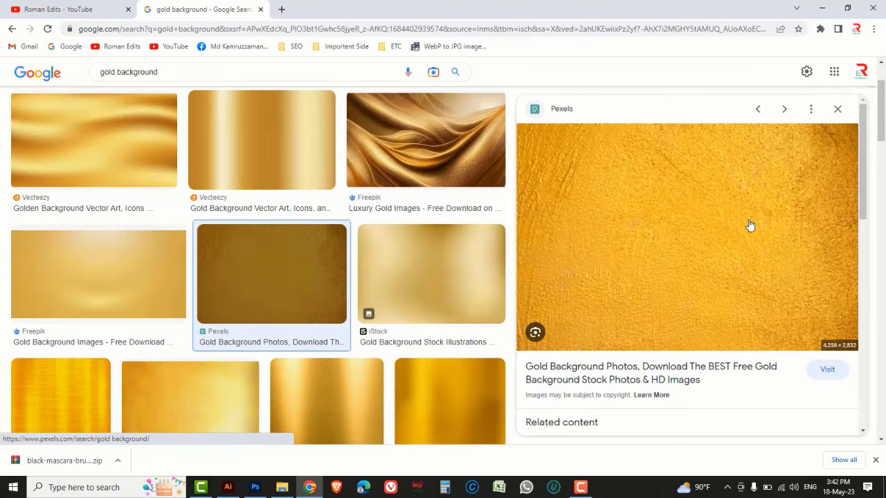
Step: Browse the Pexels free gold background photos down to the yellow textured surface
left_click(673, 219)
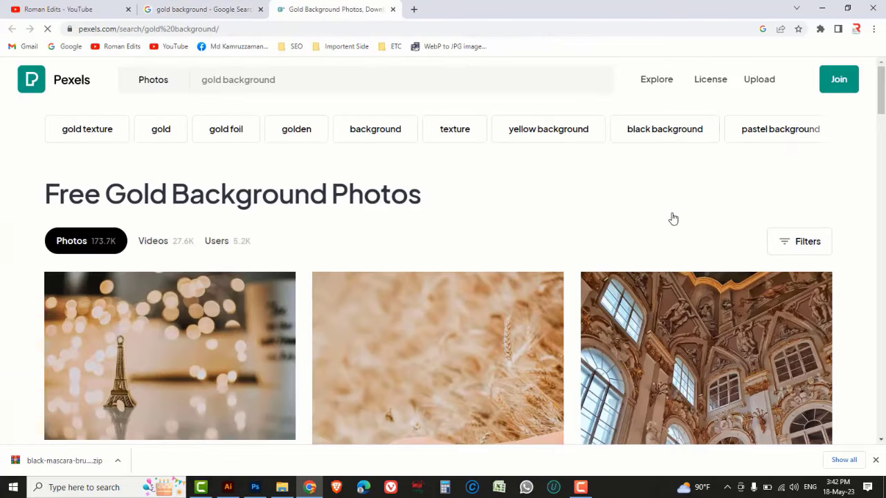
scroll(534, 210, "down", 5)
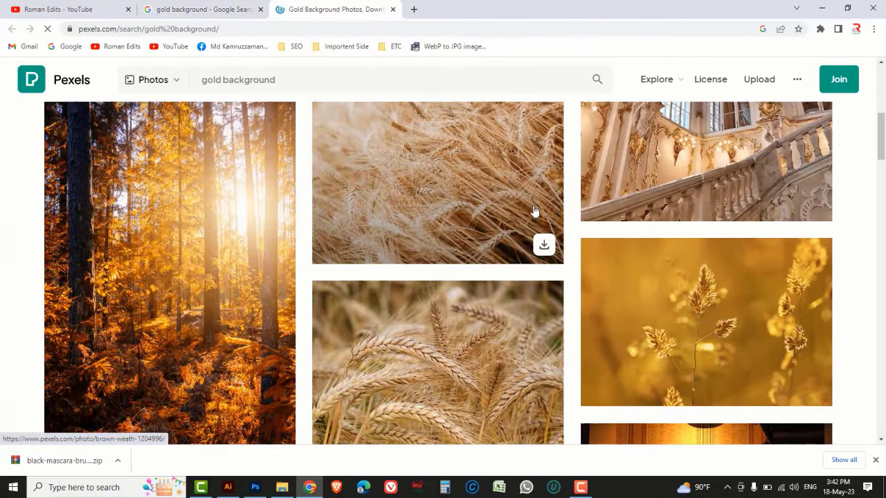
scroll(534, 211, "down", 4)
scroll(534, 211, "down", 3)
scroll(535, 211, "down", 2)
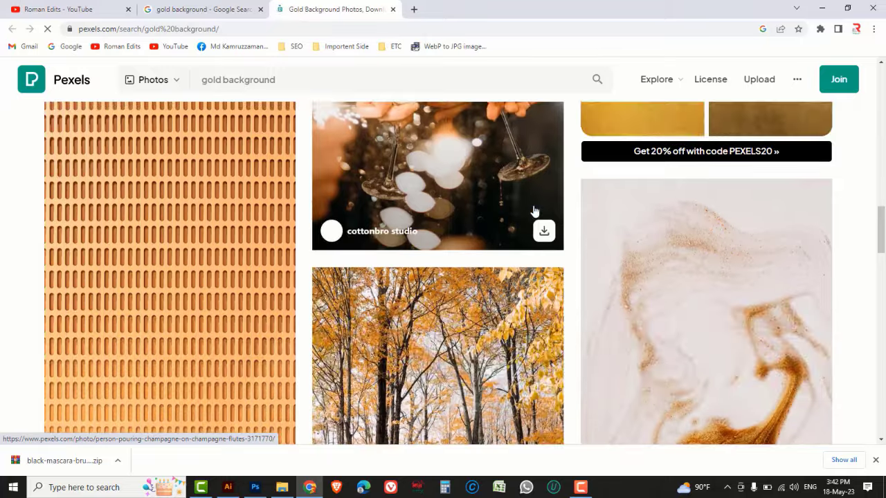
scroll(534, 211, "down", 3)
scroll(535, 211, "down", 4)
scroll(534, 211, "down", 3)
scroll(532, 211, "down", 2)
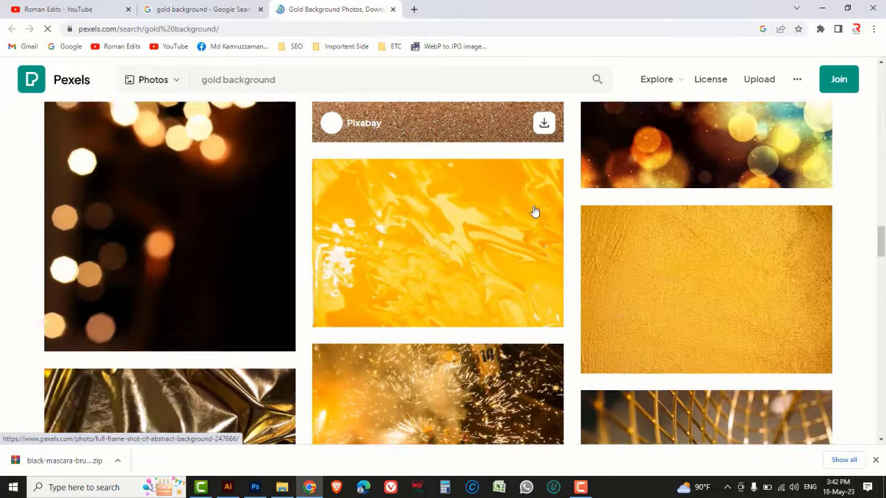
scroll(646, 202, "down", 2)
Step: Download FWStudio's Yellow Surface photo as a JPG and return to the Illustrator MR logo
left_click(647, 202)
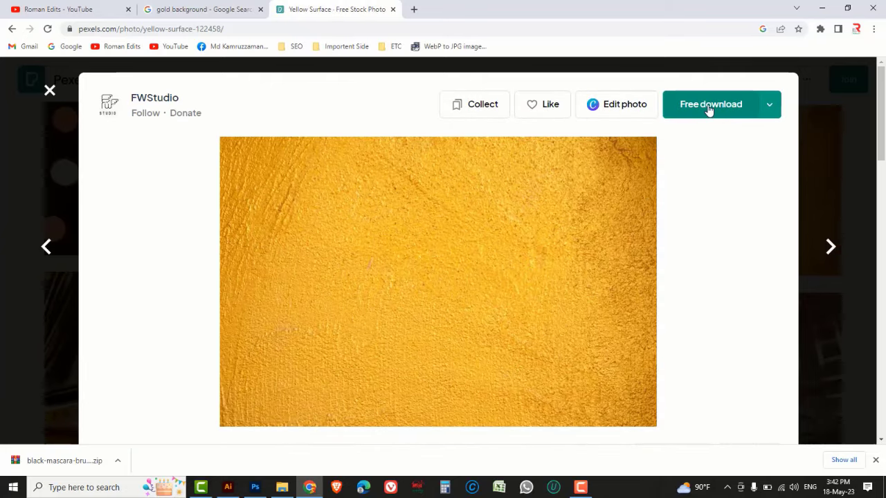
left_click(709, 112)
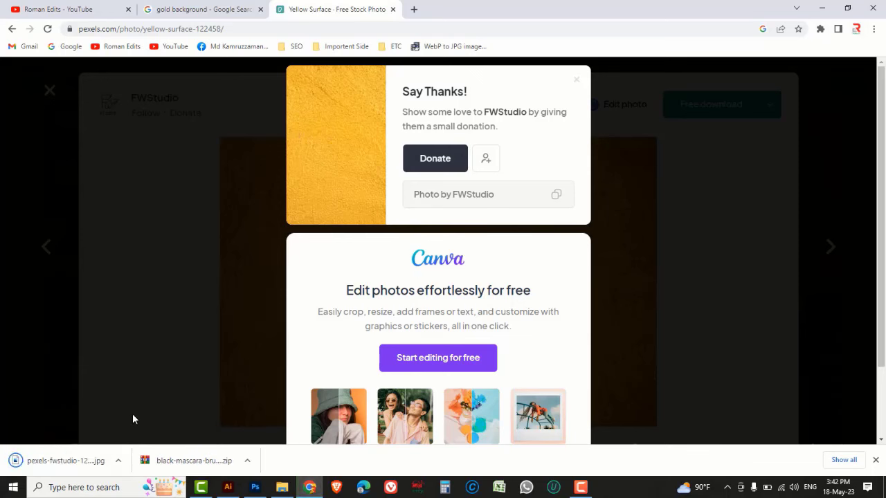
left_click(228, 488)
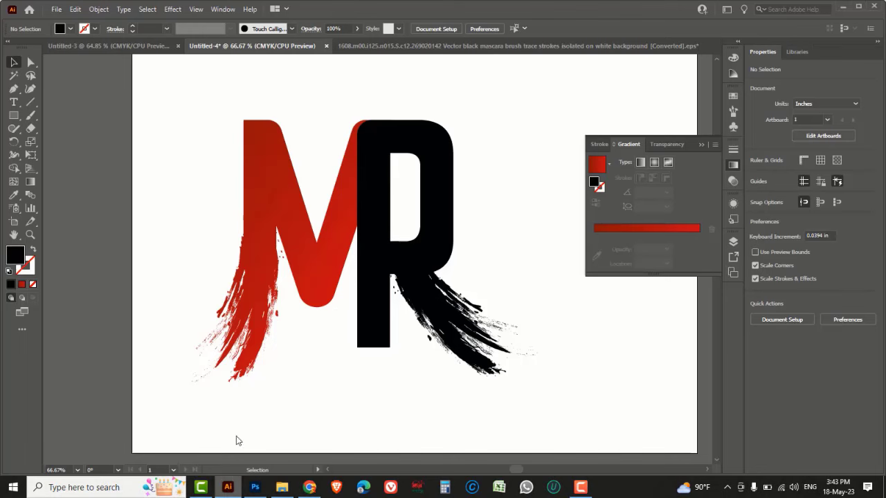
Step: Open the downloaded pexels-fwstudio yellow texture JPG from Downloads in Illustrator
left_click(56, 12)
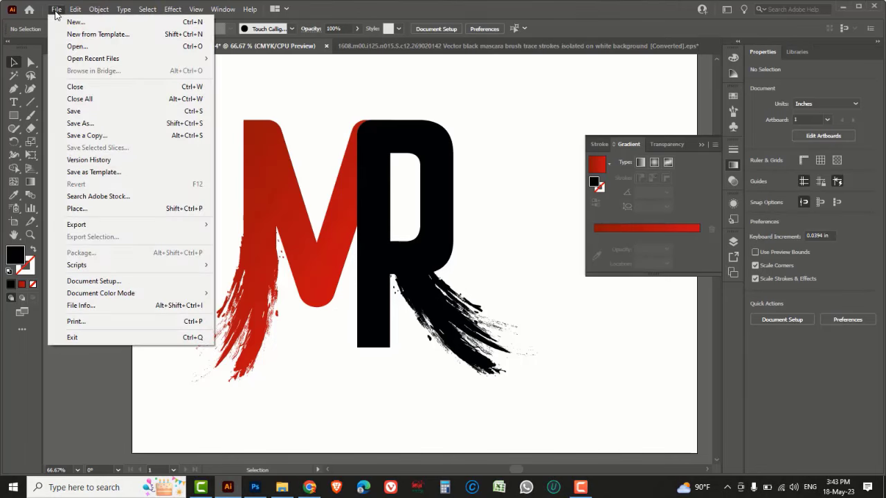
left_click(73, 45)
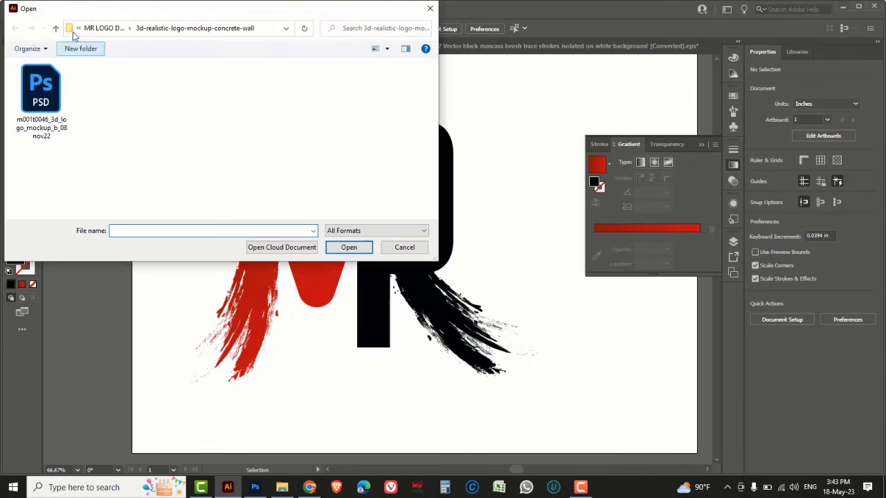
left_click(58, 29)
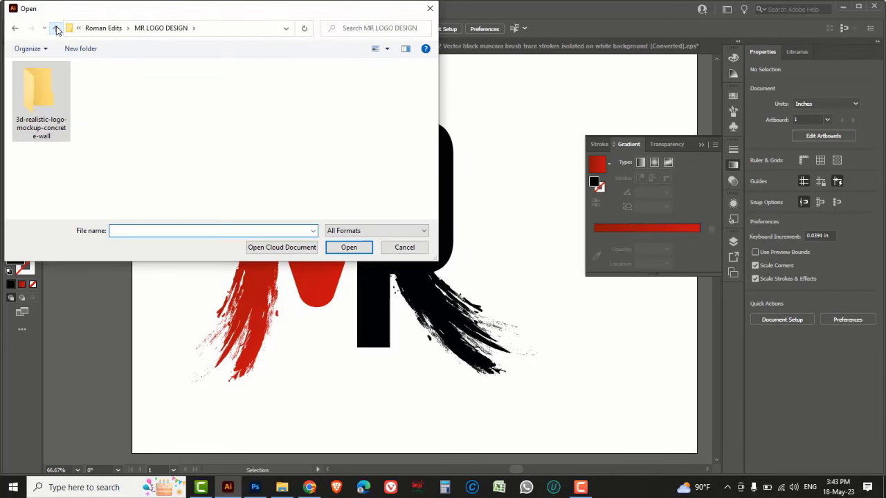
left_click(58, 29)
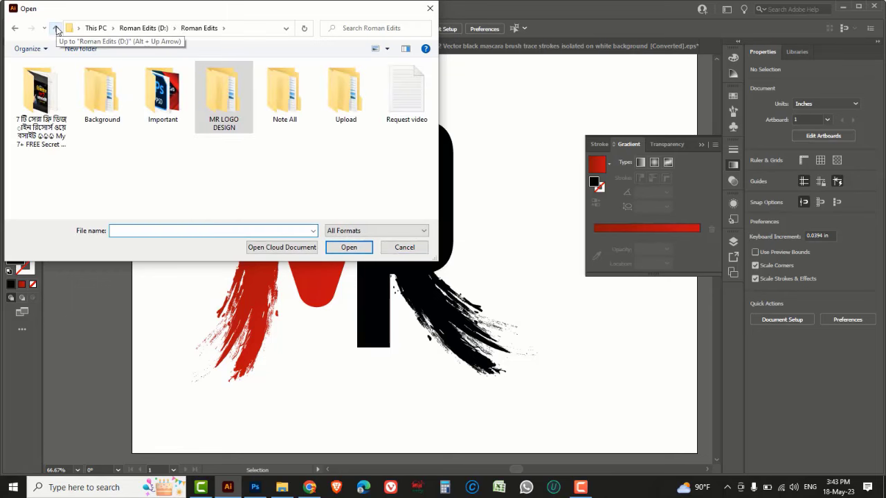
left_click(57, 29)
left_click(57, 29)
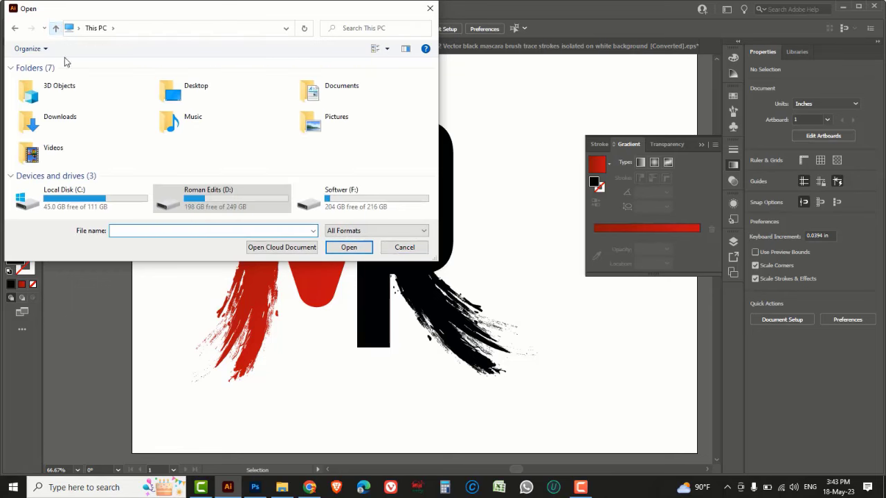
double_click(60, 121)
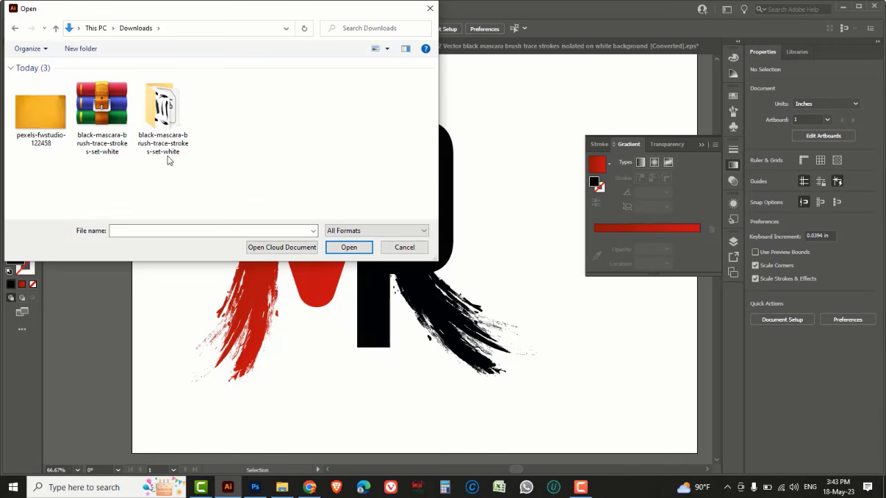
left_click(40, 111)
left_click(349, 248)
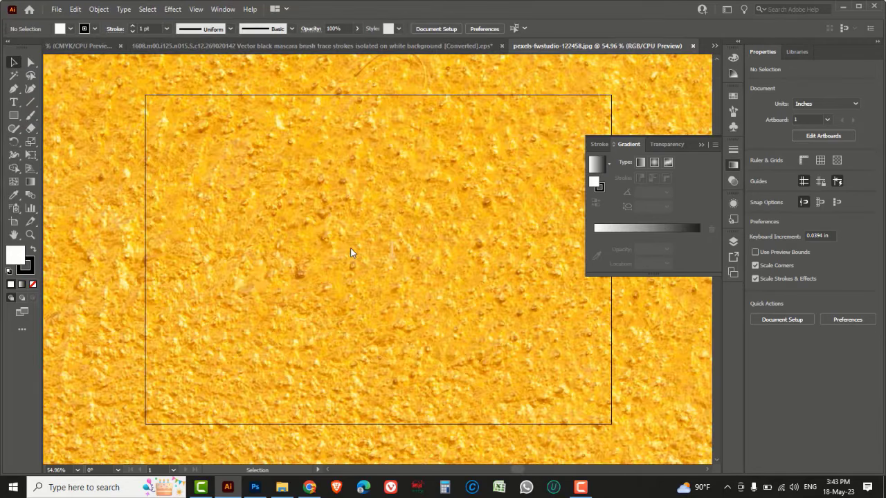
Step: Shrink the yellow photo to artboard size, cut it, and go back to Untitled-4
key("ctrl+minus")
key("ctrl+minus")
key("ctrl+minus")
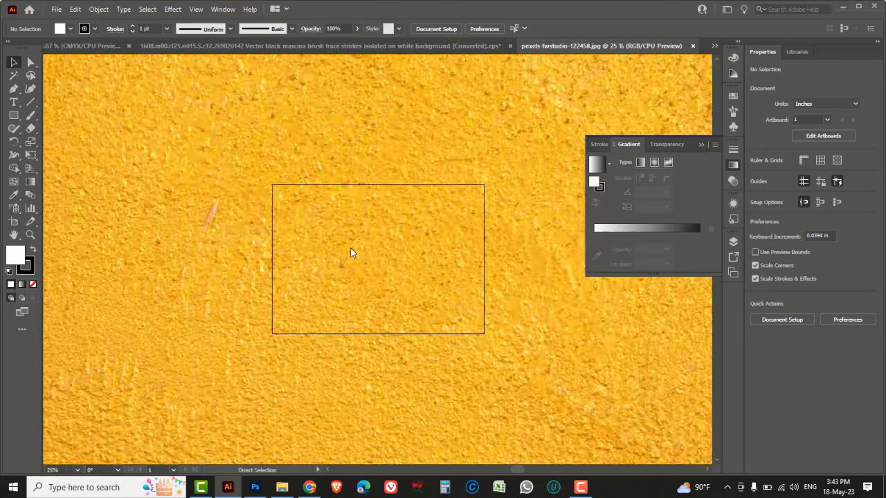
key("ctrl+minus")
key("ctrl+minus")
key("ctrl+minus")
key("ctrl+minus")
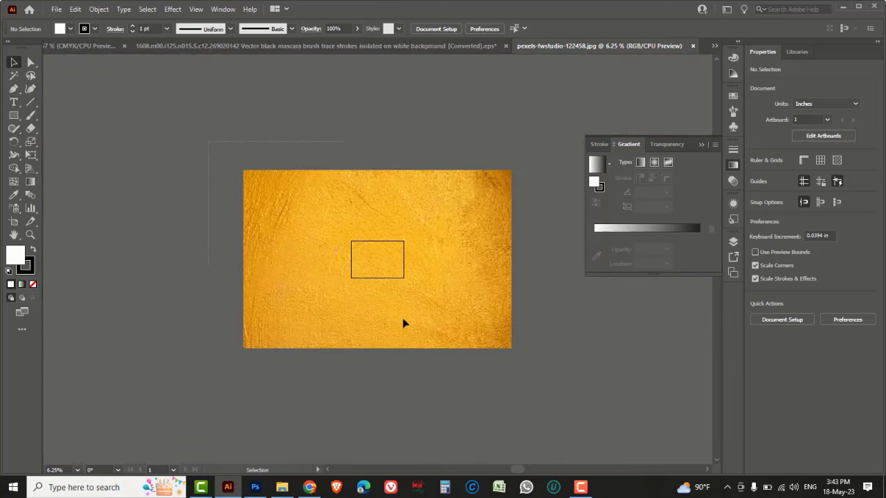
key("ctrl+a")
mouse_move(514, 349)
left_mouse_down()
mouse_move(404, 269)
mouse_move(403, 277)
left_mouse_up()
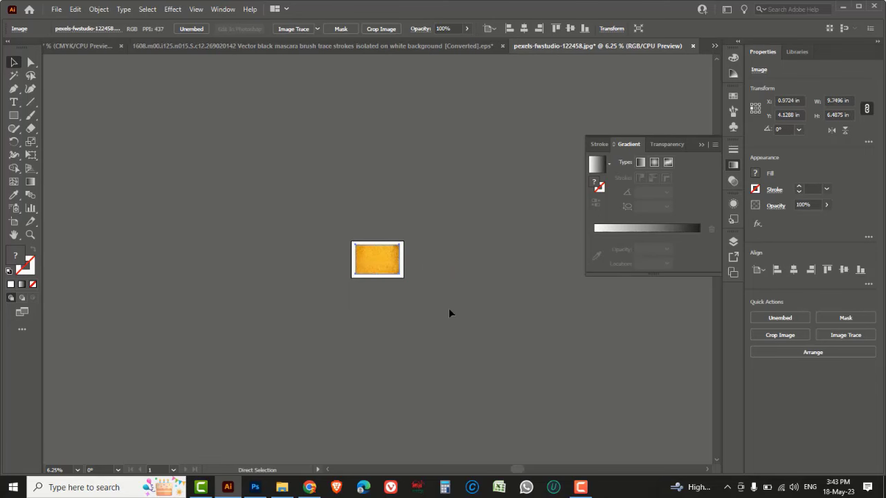
key("Delete")
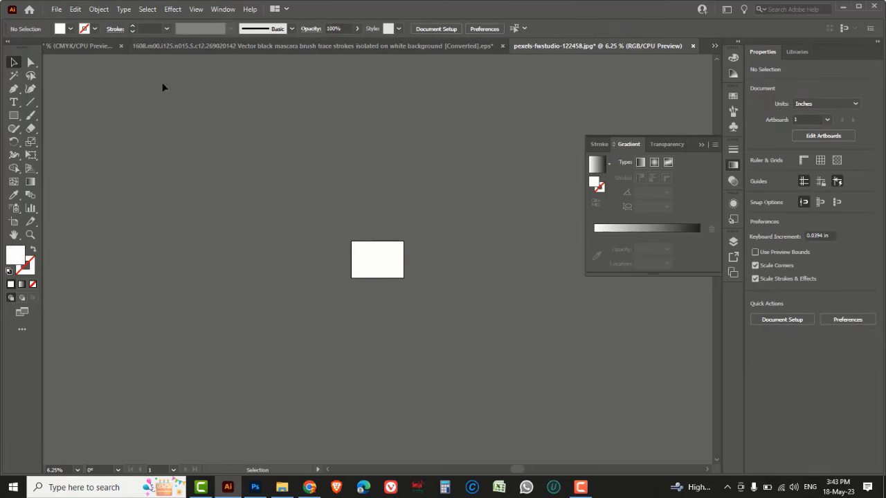
left_click(92, 49)
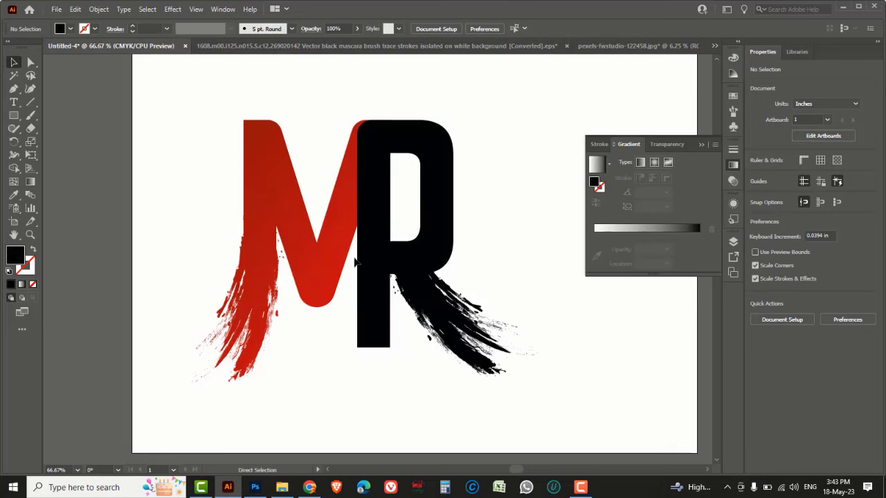
Step: Paste the yellow texture into the logo document and rotate it 90° to portrait
key("ctrl+v")
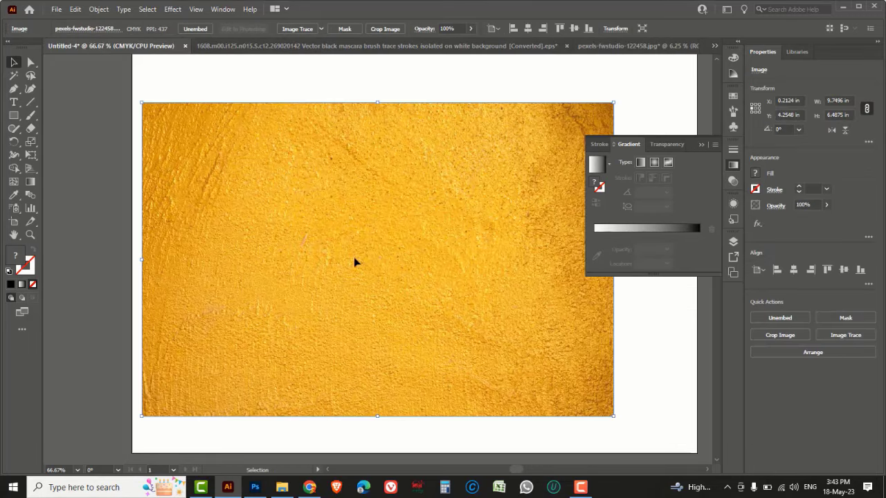
right_click(423, 200)
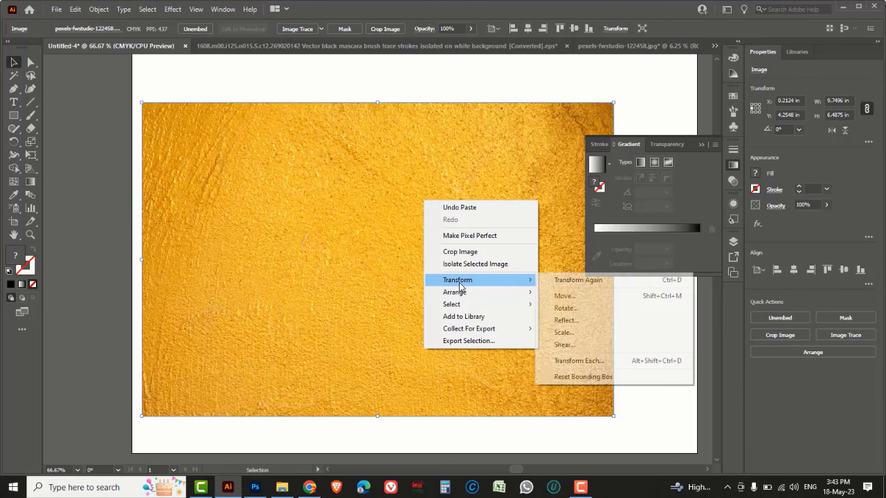
mouse_move(458, 280)
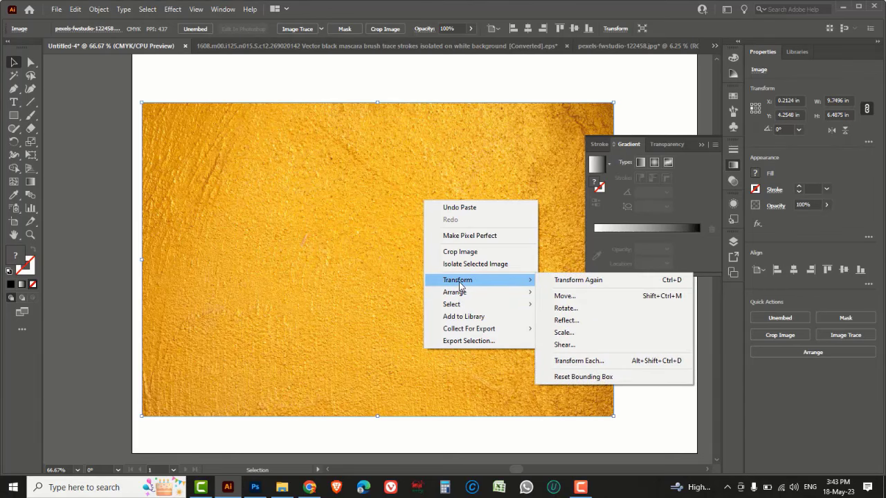
left_click(566, 308)
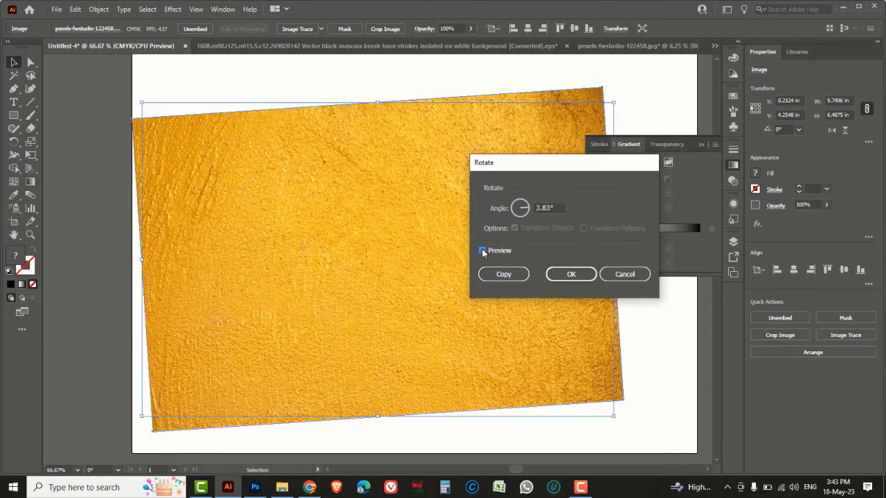
left_click(482, 251)
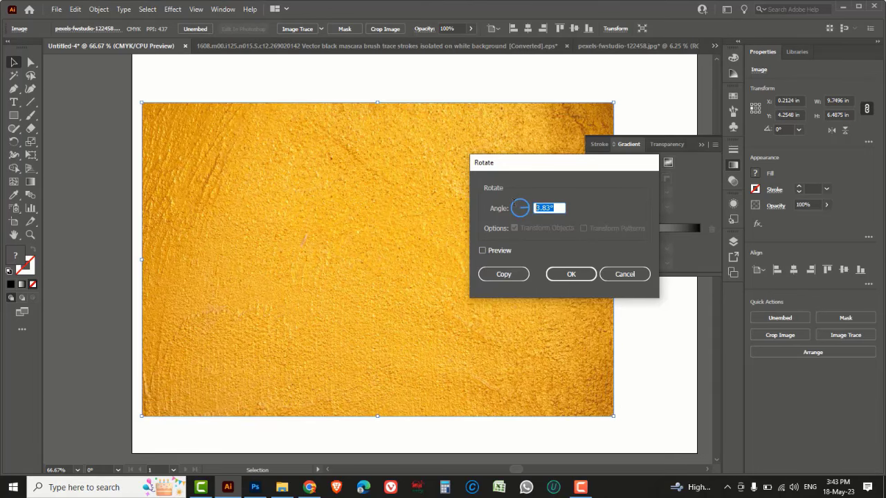
type("90")
left_click(566, 276)
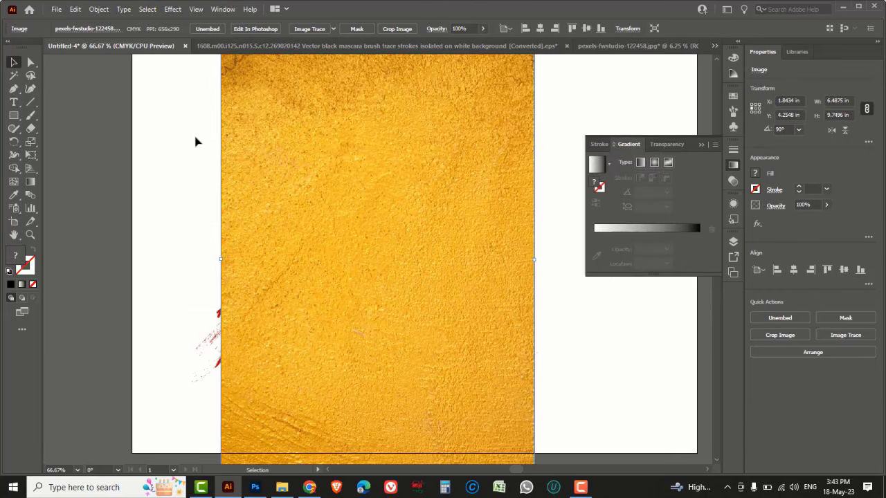
Step: Shrink the texture to roughly 4 × 6 in over the R and switch to Outline view
left_click_drag(222, 136, 313, 146)
key("ctrl+minus")
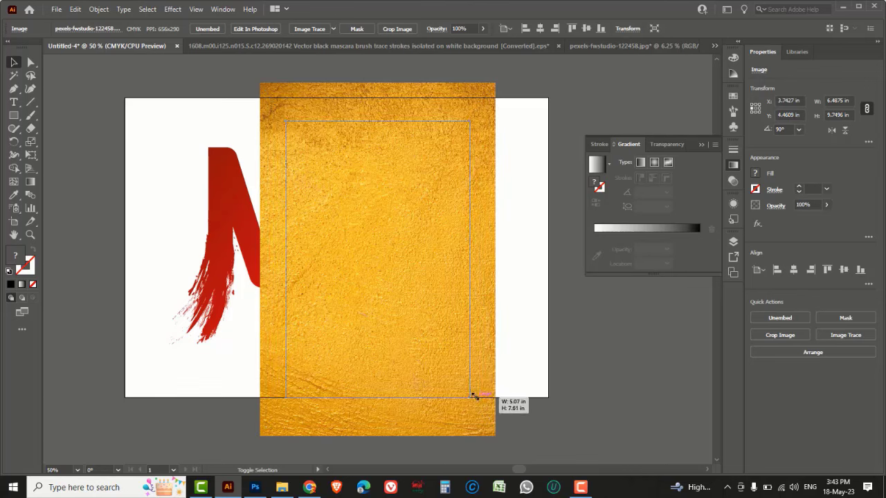
left_click_drag(494, 437, 454, 374)
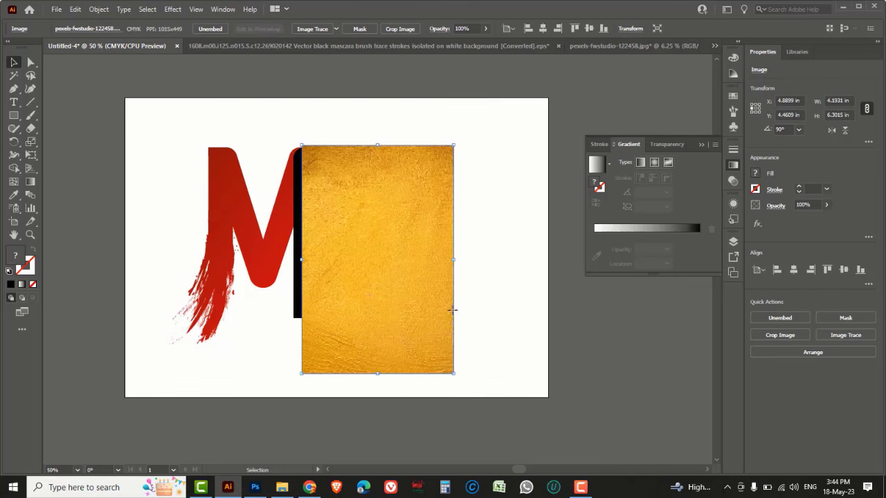
left_click_drag(452, 313, 441, 294)
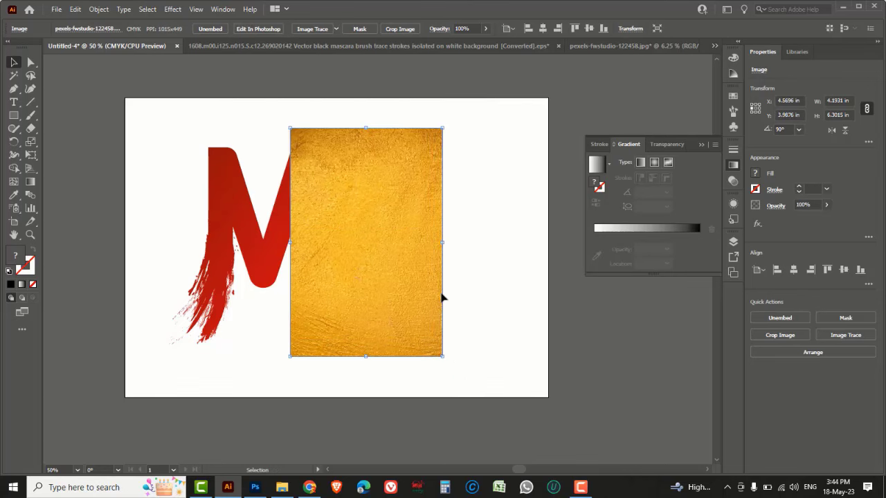
left_click(500, 305)
key("ctrl+y")
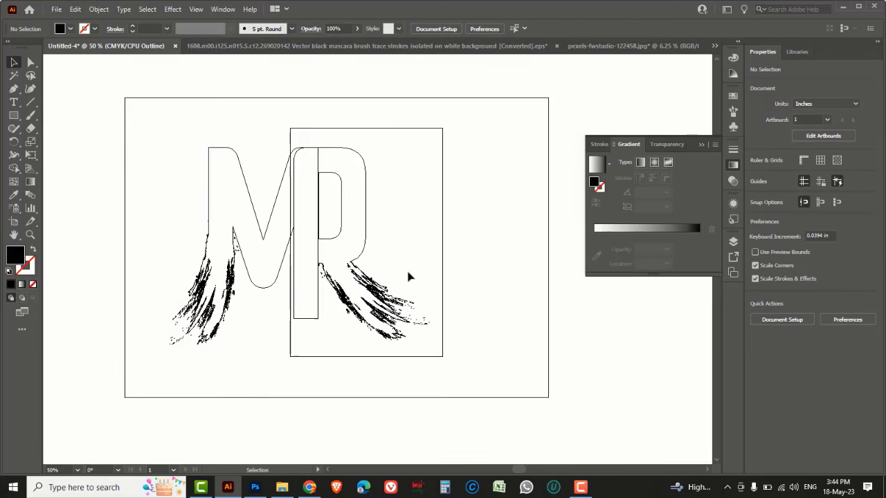
Step: Return to full-colour Preview and bring the black brush-stroke R in front of the texture
left_click(365, 236)
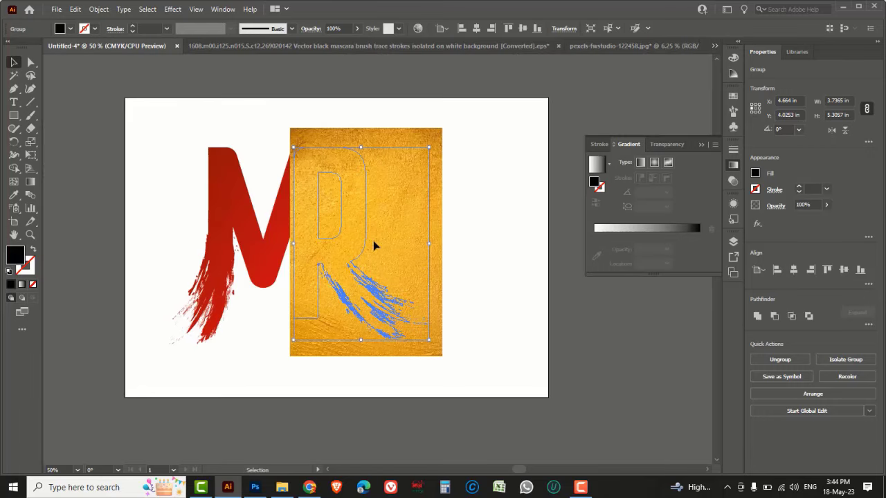
key("ctrl+y")
right_click(362, 230)
mouse_move(423, 364)
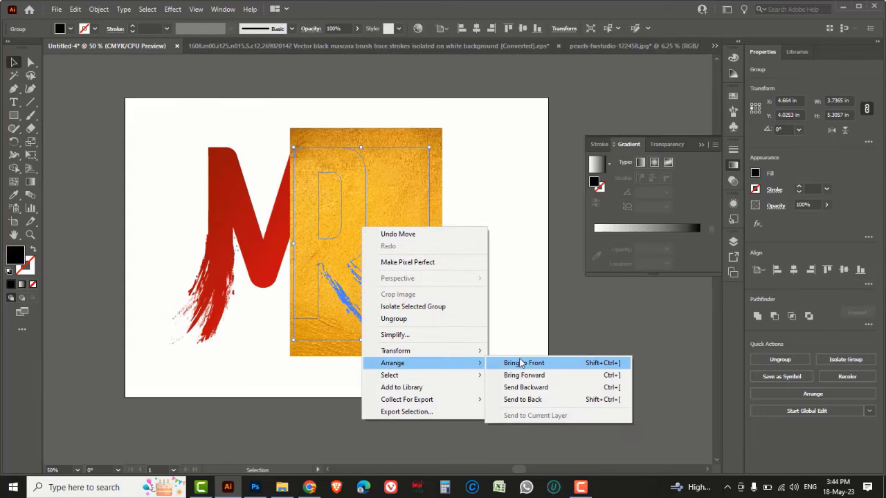
left_click(530, 365)
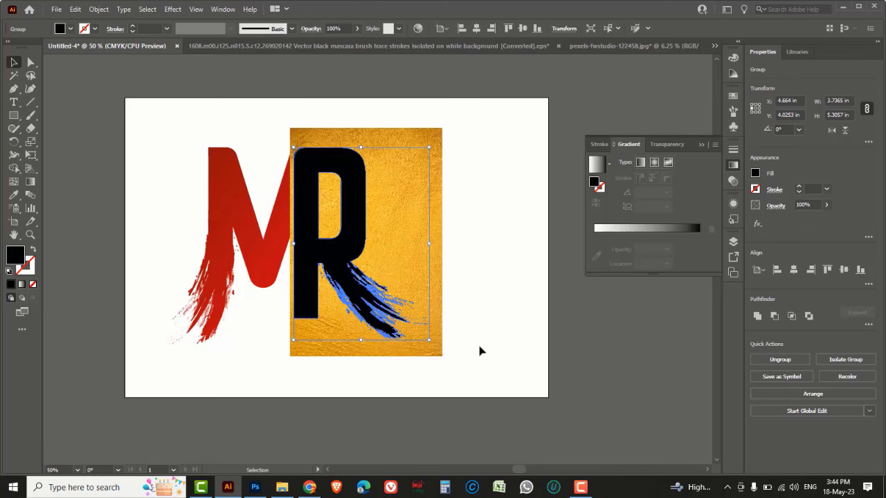
Step: Attempt a clipping mask of the texture to the R, undo it, and reselect the R
left_click(440, 355, "shift")
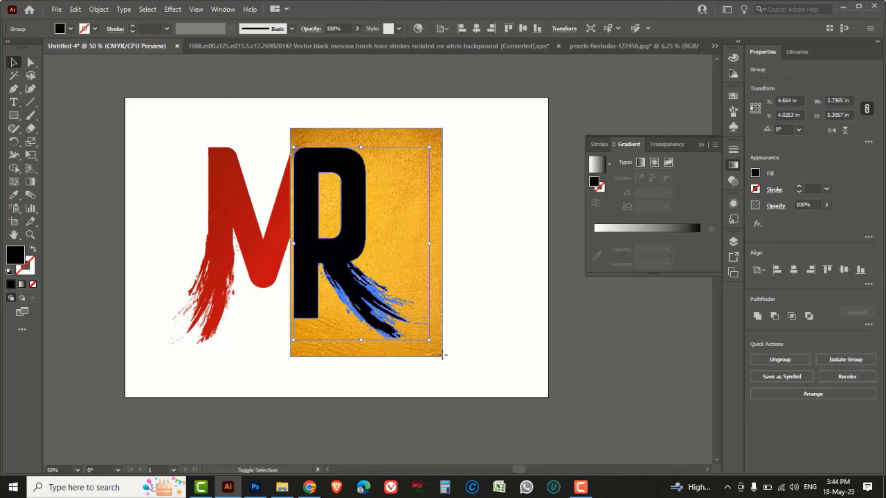
right_click(401, 238)
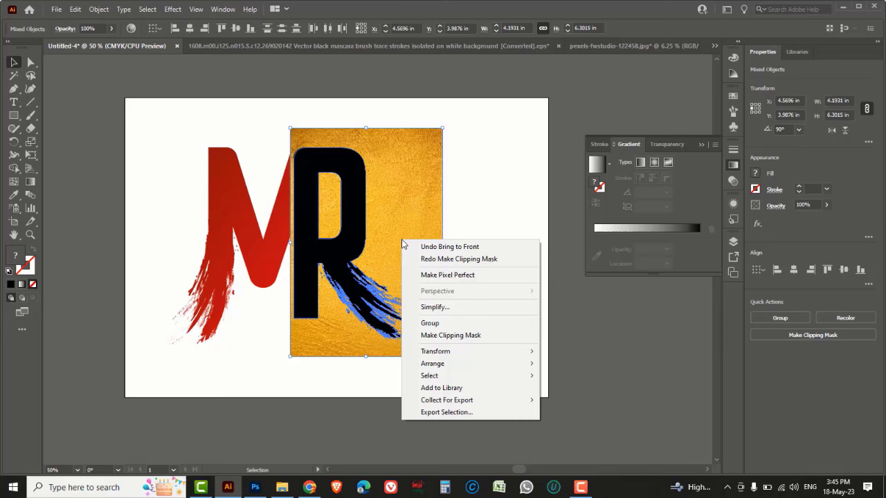
left_click(449, 335)
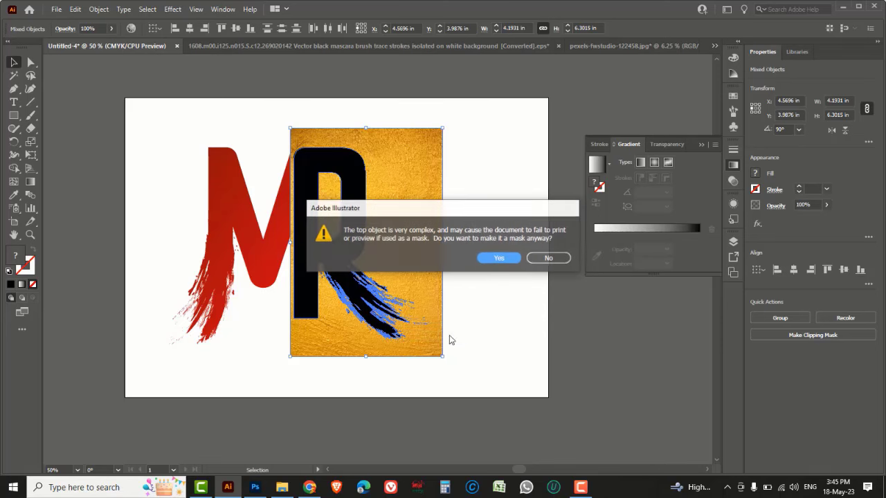
left_click(495, 258)
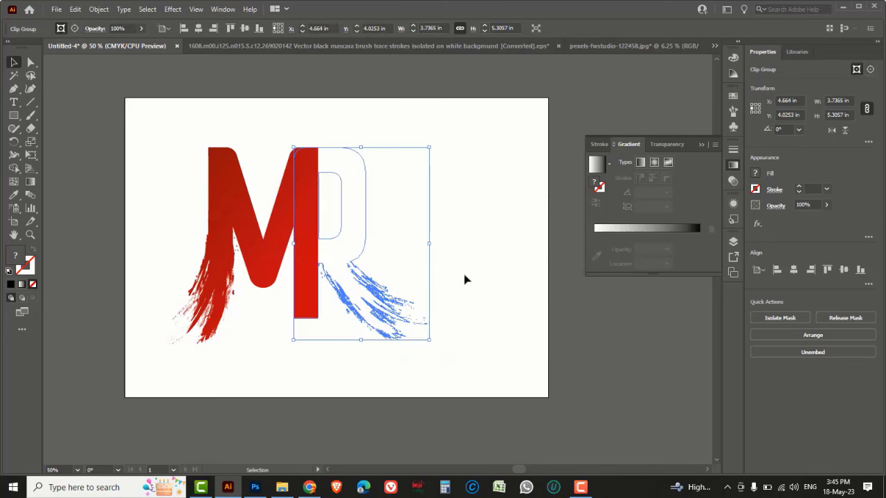
key("a")
key("ctrl+z")
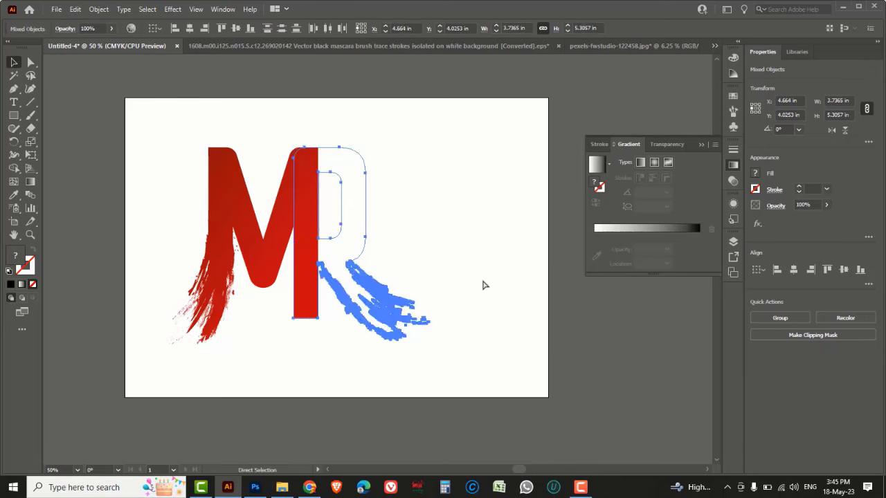
key("v")
left_click(359, 258)
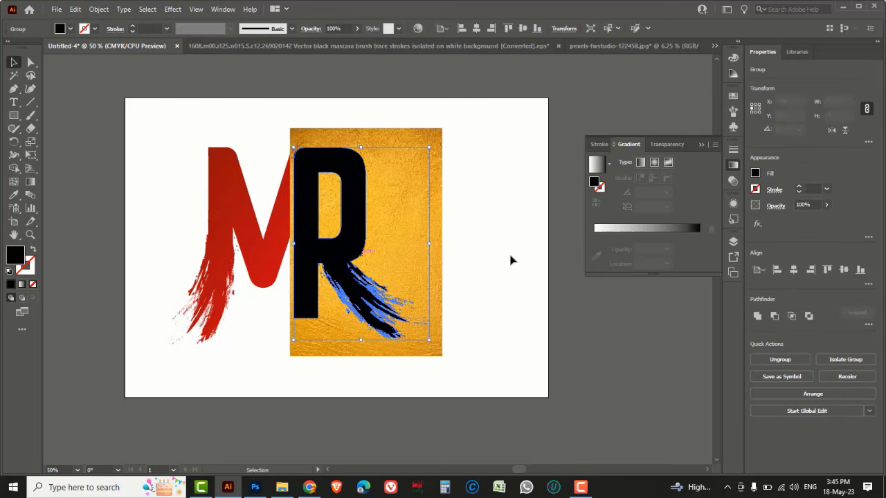
Step: Turn the brush-stroke R into a compound shape using the Pathfinder panel
left_click(222, 9)
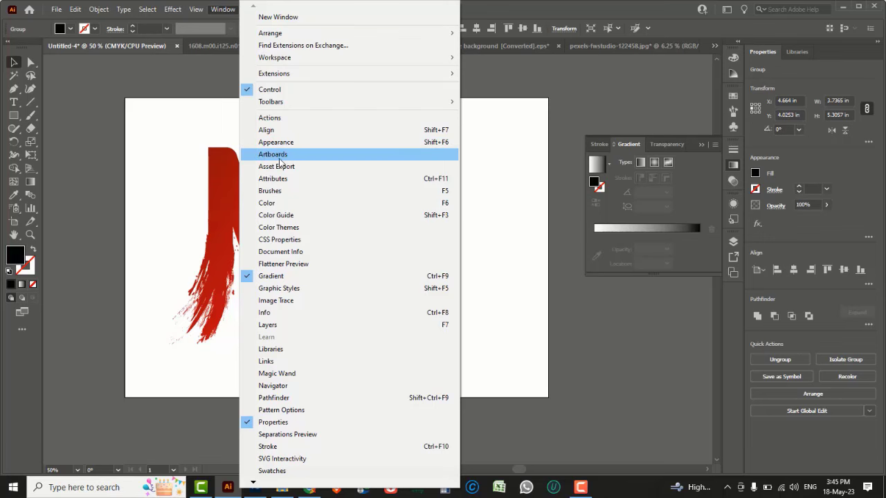
left_click(271, 131)
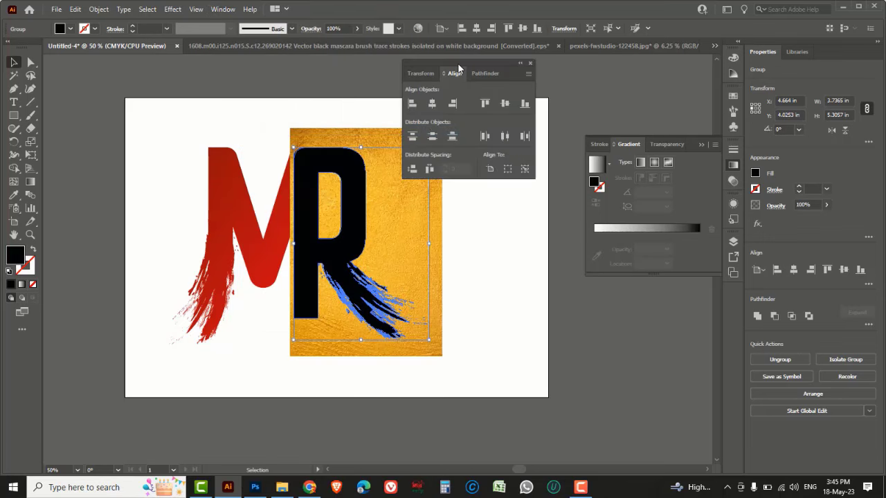
left_click_drag(458, 68, 530, 162)
left_click(549, 167)
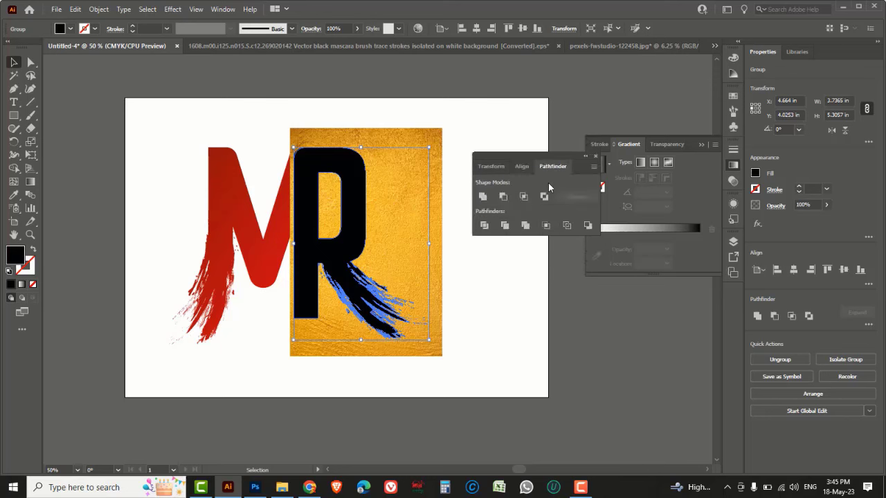
left_click(593, 167)
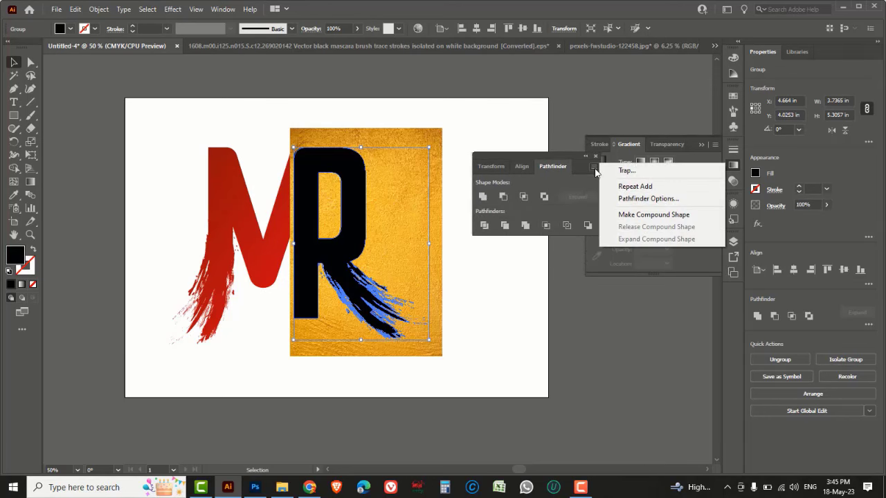
left_click(667, 216)
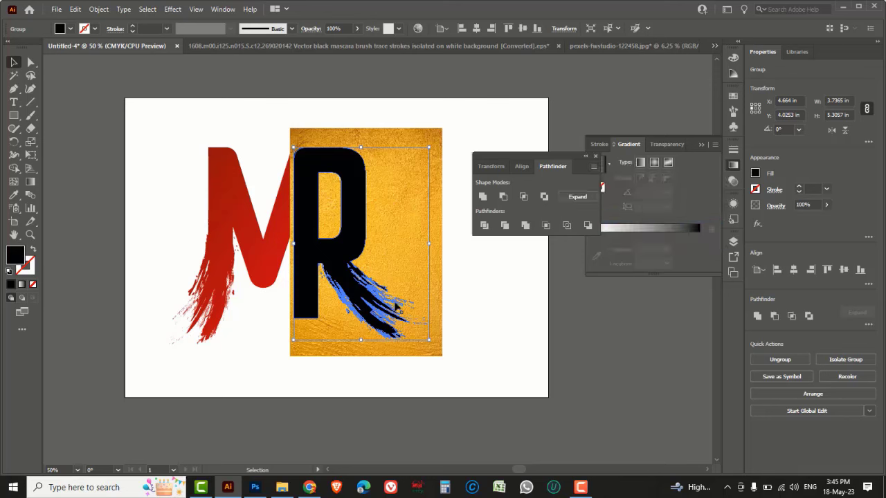
Step: Clip the yellow texture inside the R, accepting the complex mask warning
left_click(443, 295, "shift")
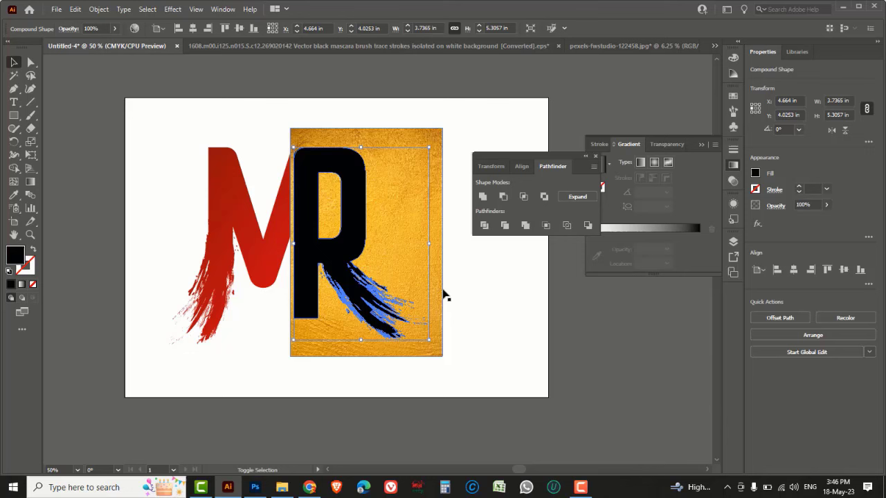
right_click(389, 240)
left_click(434, 333)
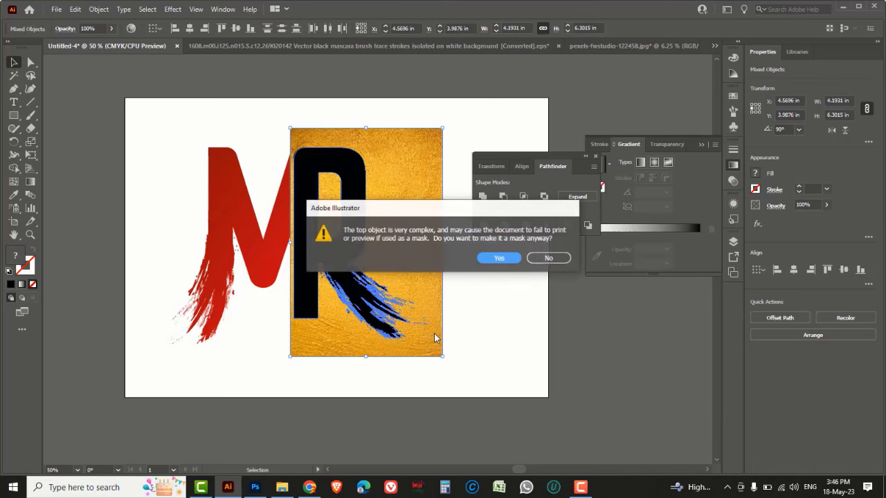
left_click(494, 258)
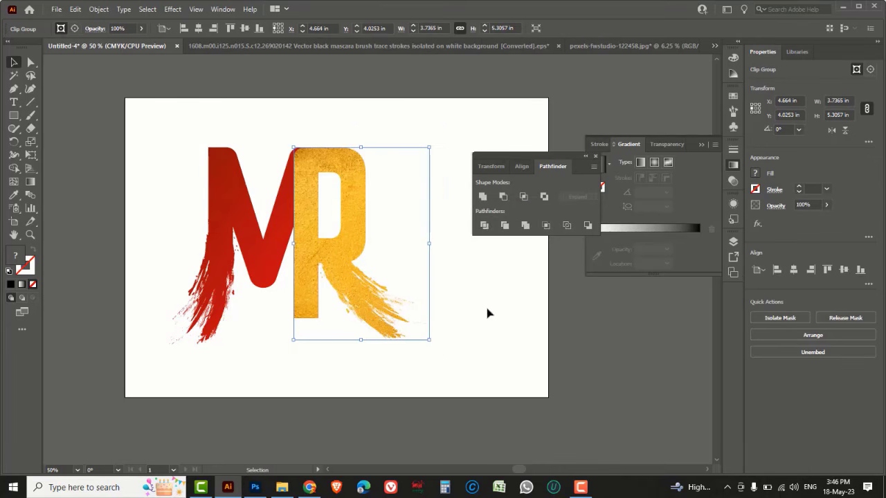
left_click(486, 314)
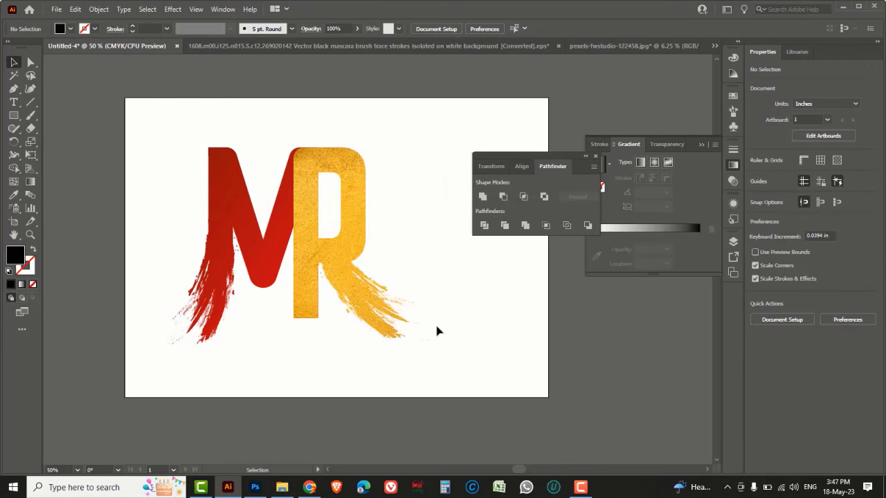
Step: Start Save As and browse to the MR LOGO DESIGN folder on drive D
left_click(56, 9)
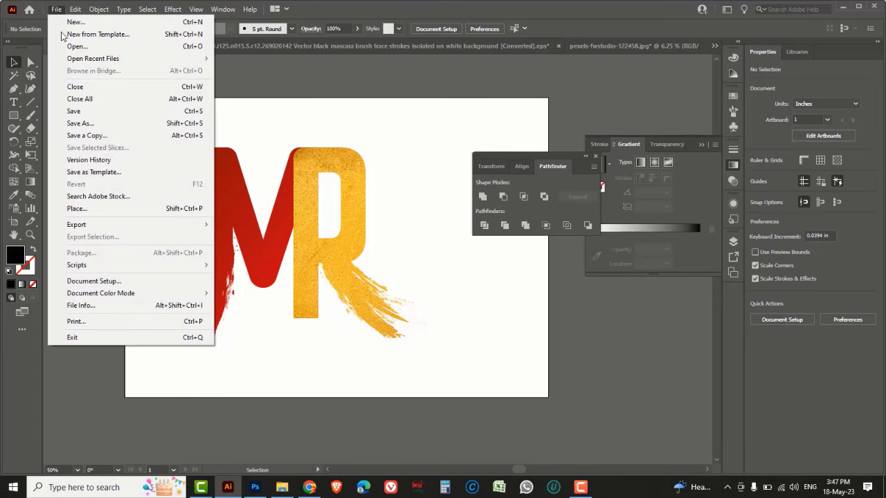
left_click(83, 124)
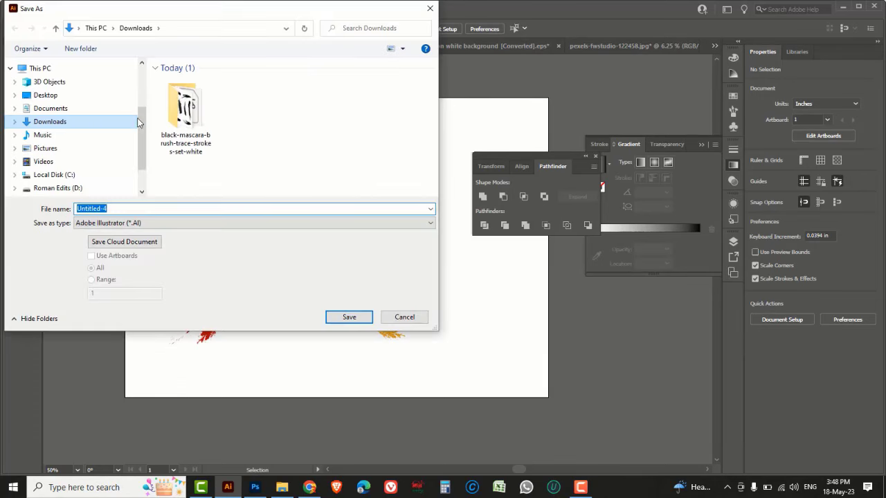
left_click_drag(141, 119, 137, 148)
left_click(115, 143)
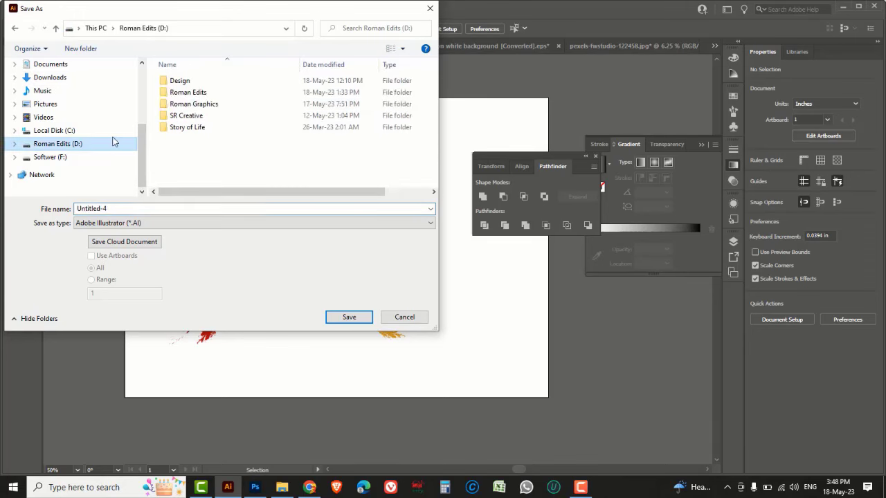
double_click(188, 92)
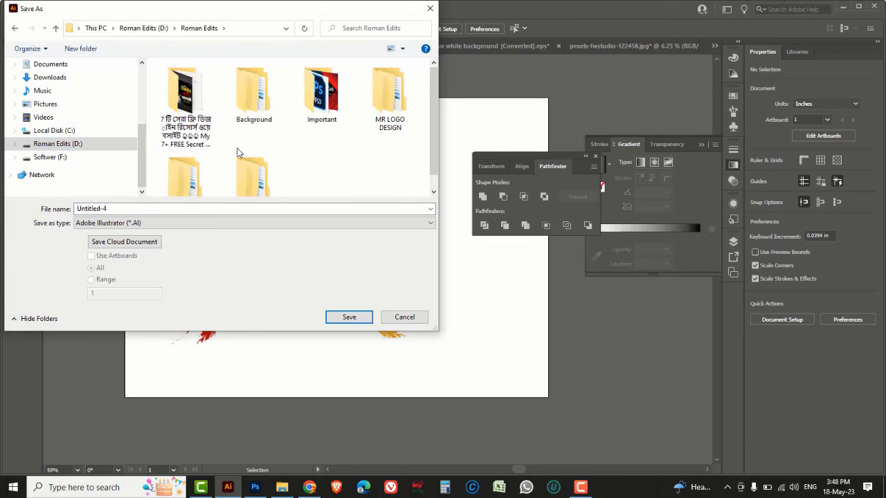
double_click(390, 97)
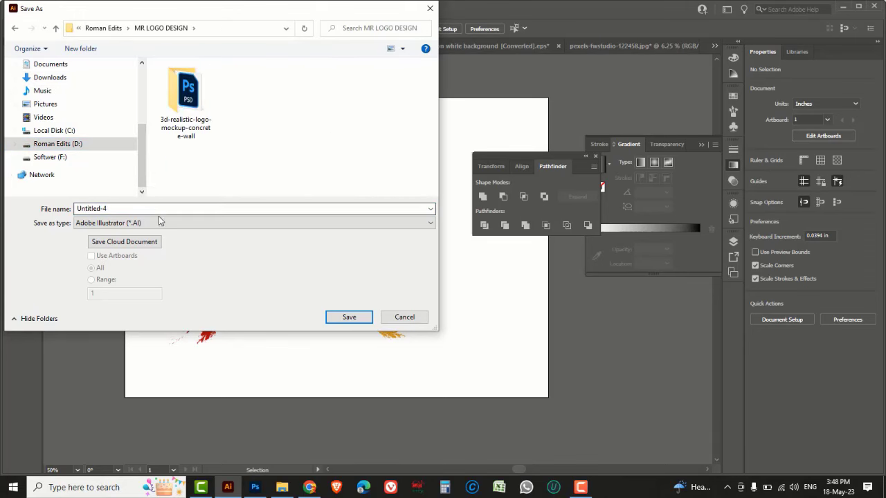
Step: Save the file as Illustrator EPS named MR LOGO DESIGN with default EPS options
left_click(161, 207)
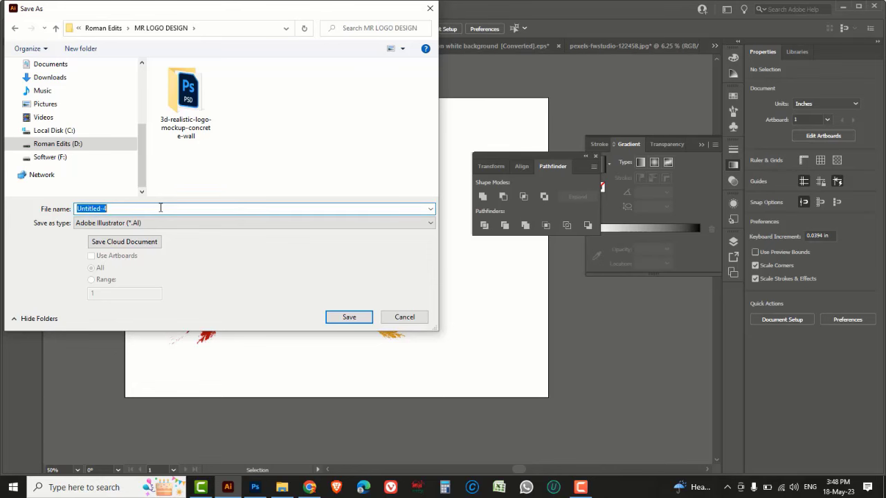
type("MR LOGO DESIGN")
left_click(174, 224)
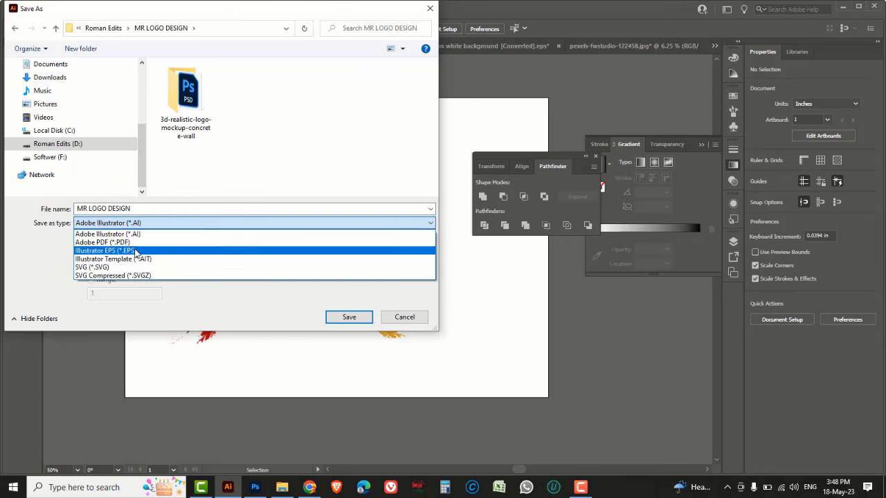
left_click(137, 250)
left_click(348, 317)
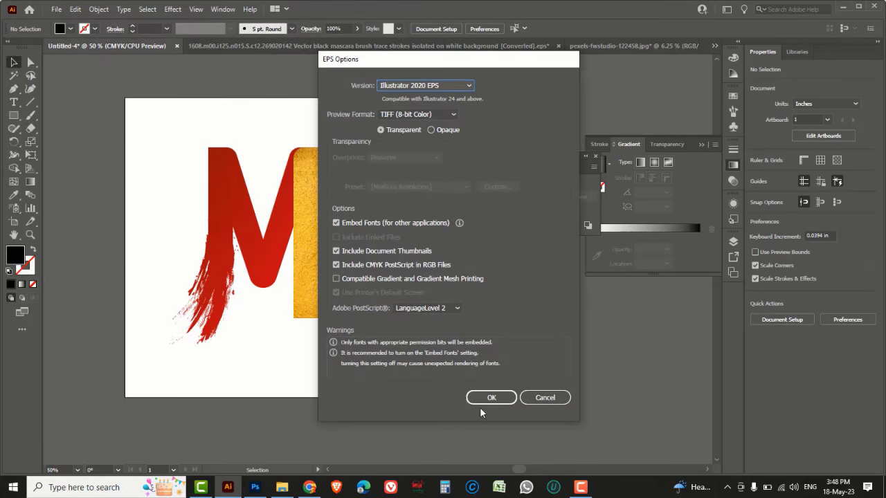
left_click(490, 399)
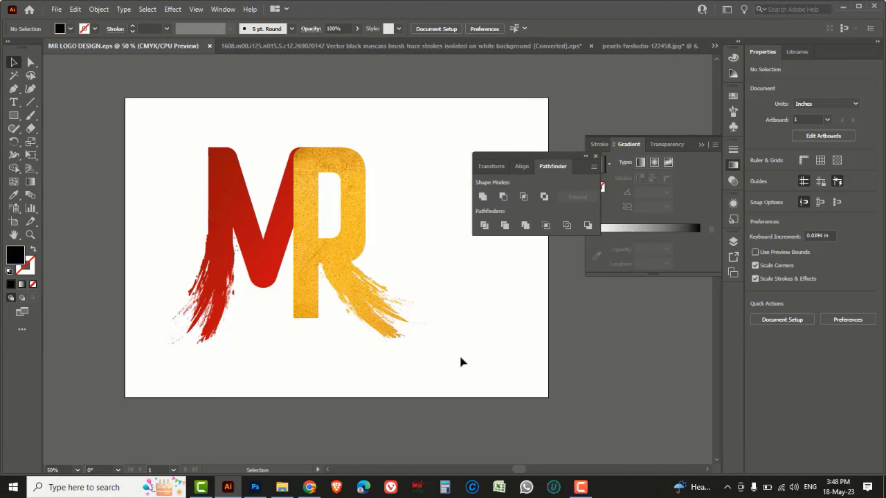
Step: Shrink the artboard to fit around the MR logo and save the document
left_click(14, 222)
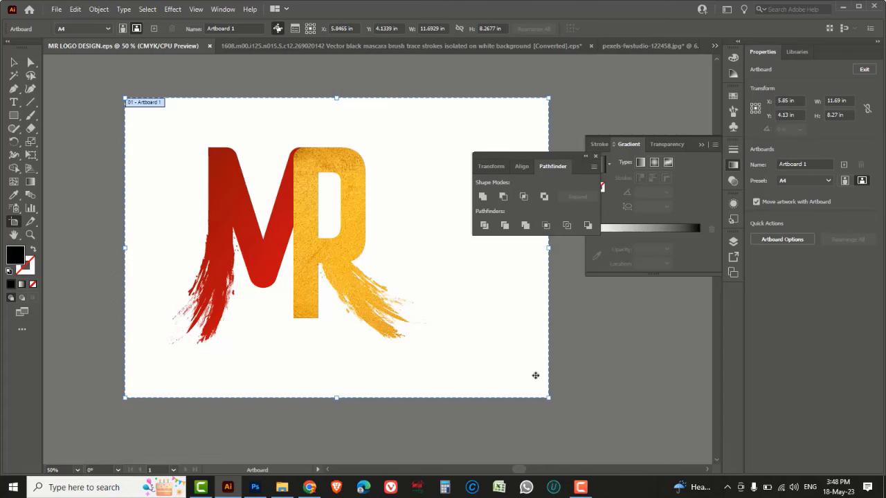
left_click_drag(548, 397, 450, 369)
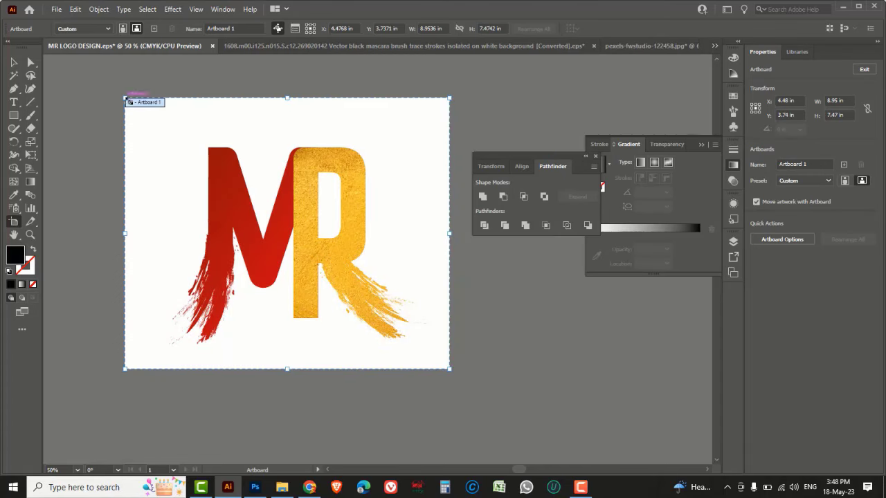
left_click_drag(126, 97, 140, 111)
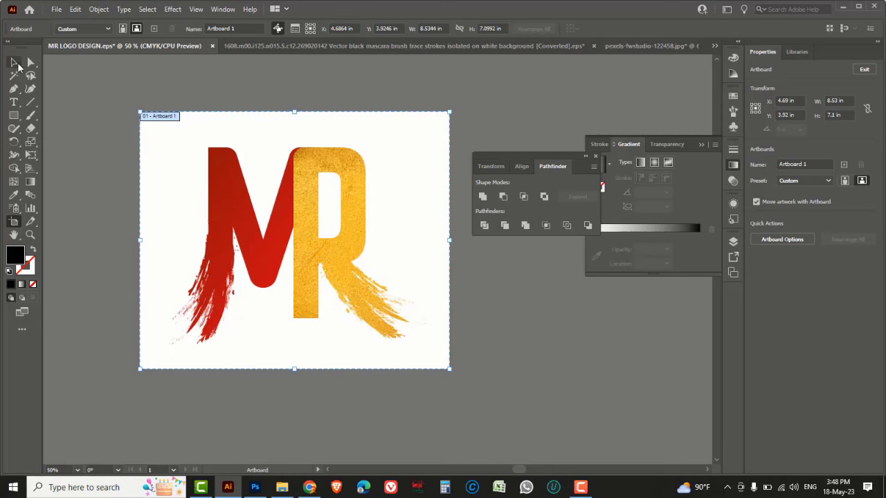
left_click(14, 63)
left_click(56, 9)
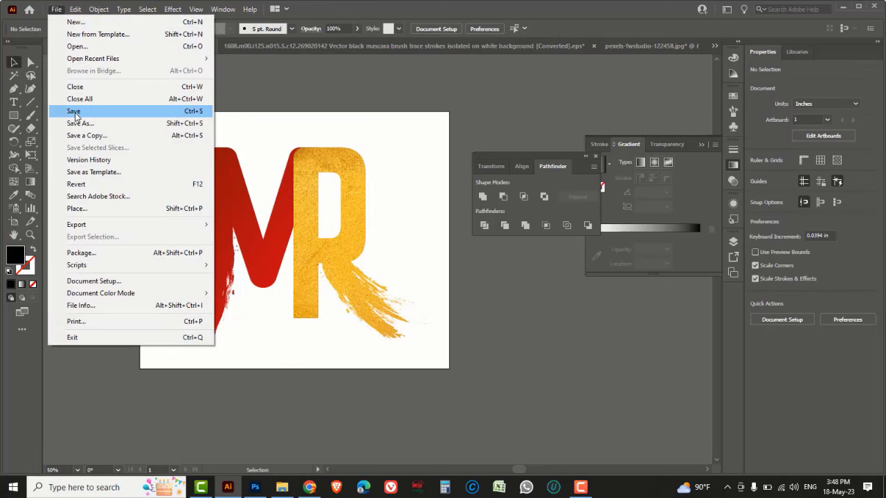
left_click(74, 113)
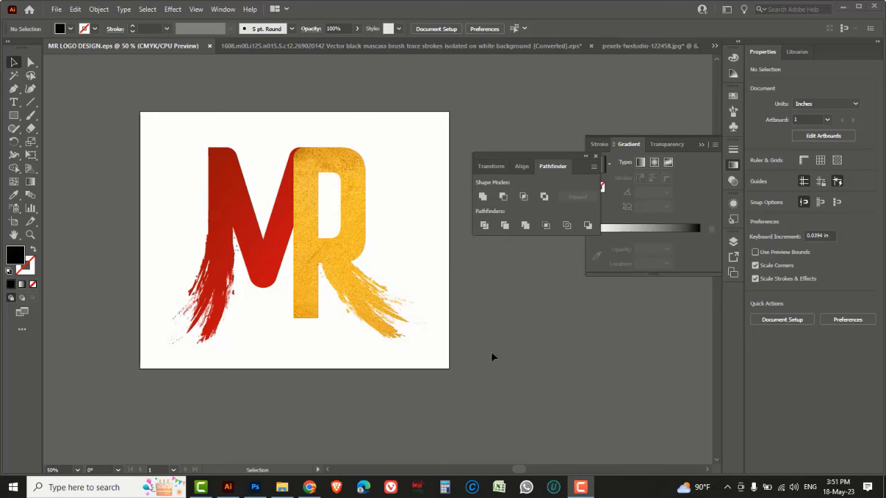
Step: Marquee-select the entire MR brush-stroke logo artwork
left_click_drag(118, 100, 415, 391)
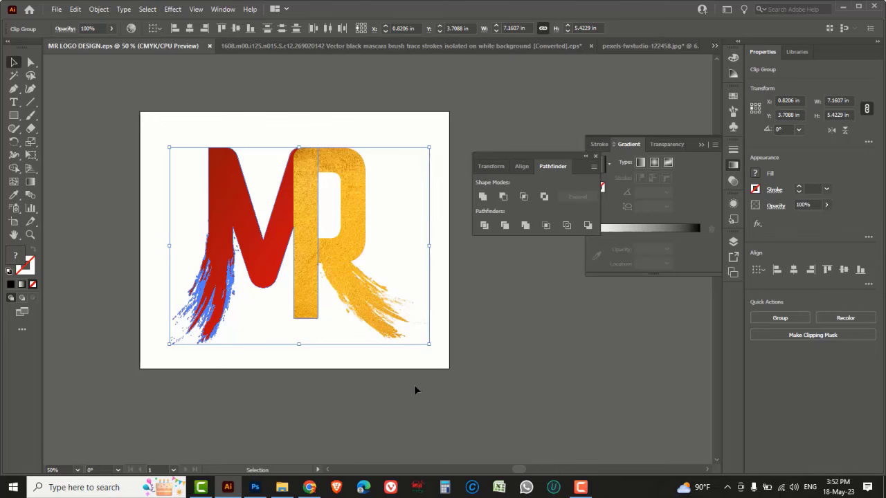
left_click(485, 384)
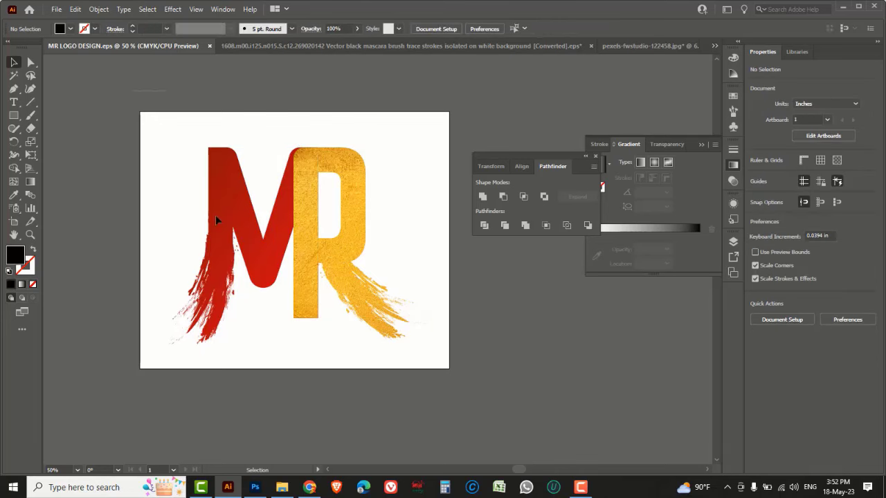
left_click_drag(131, 103, 424, 367)
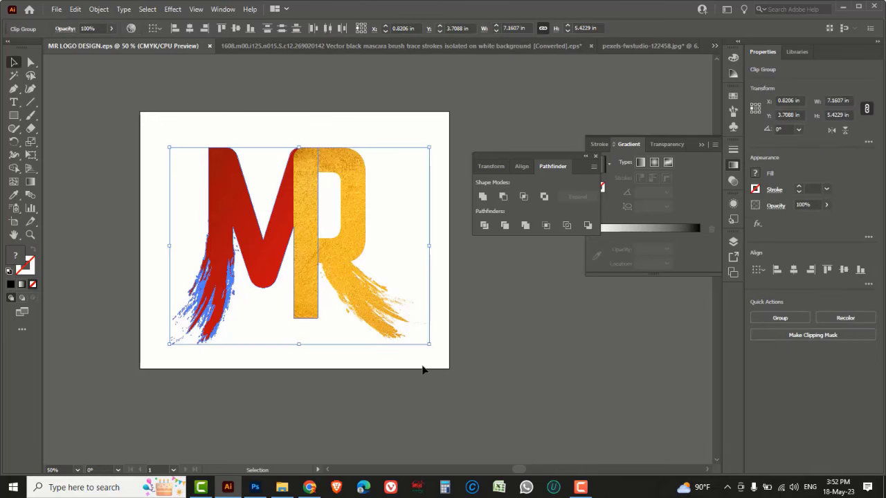
Step: Switch to Photoshop and open the 3D realistic logo mockup PSD
key("a")
key("v")
left_click(255, 488)
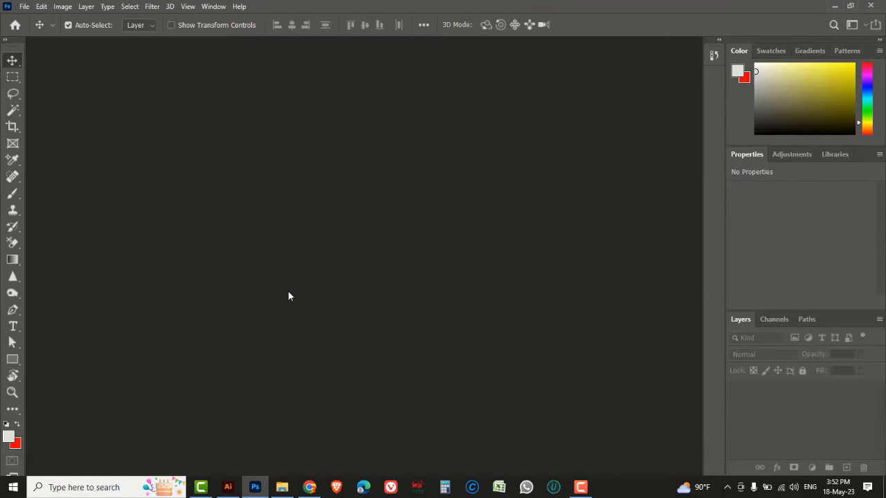
left_click(24, 7)
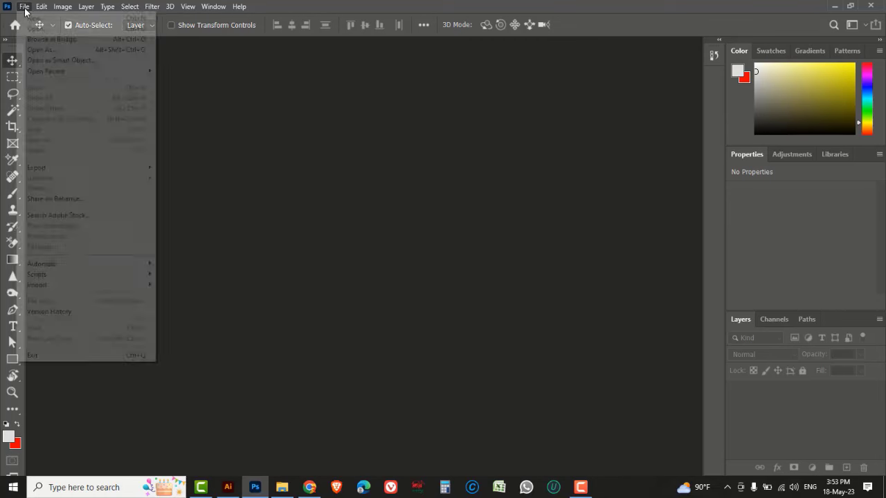
left_click(38, 27)
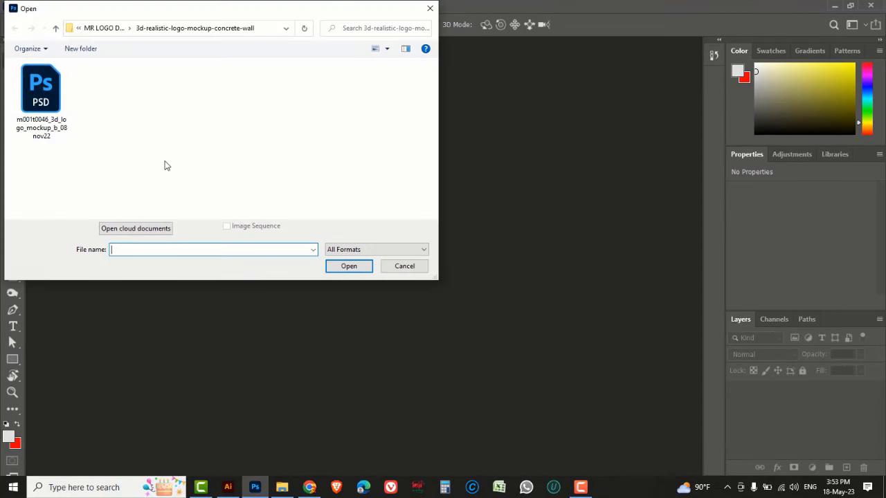
left_click(65, 114)
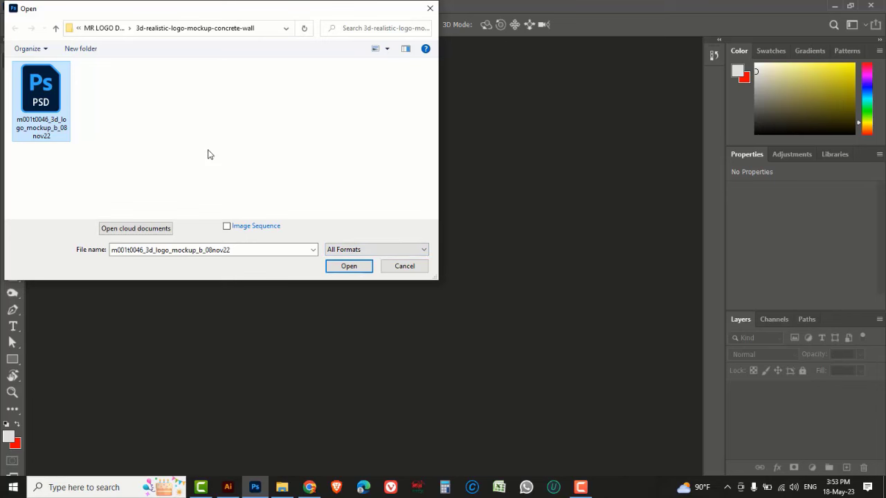
left_click(348, 269)
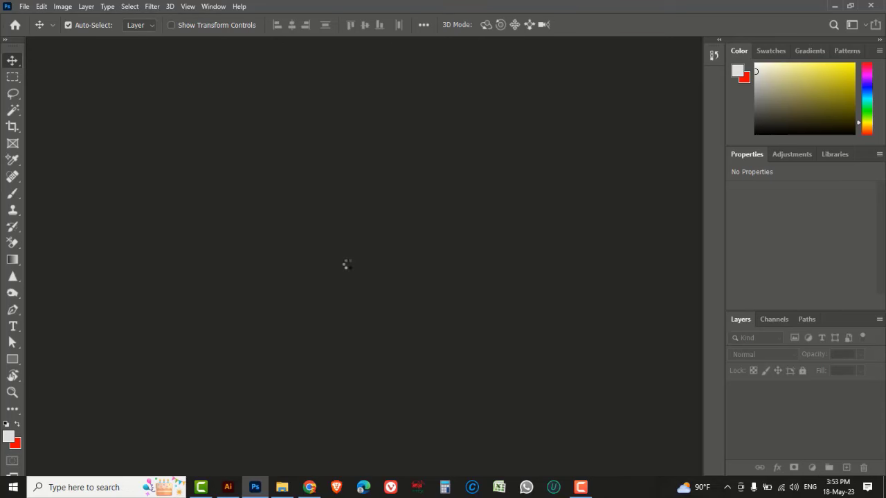
Step: Float the Layers panel and lengthen it to reveal the 'Your design here' layer
double_click(346, 263)
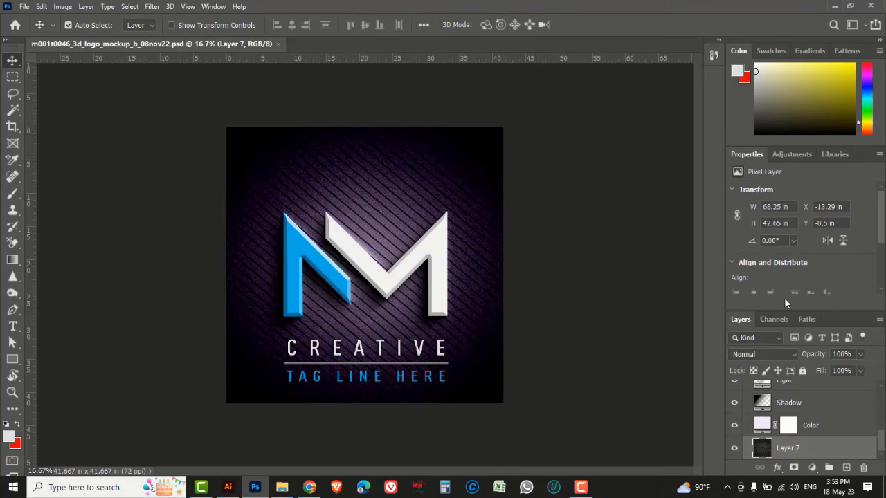
left_click_drag(834, 319, 653, 158)
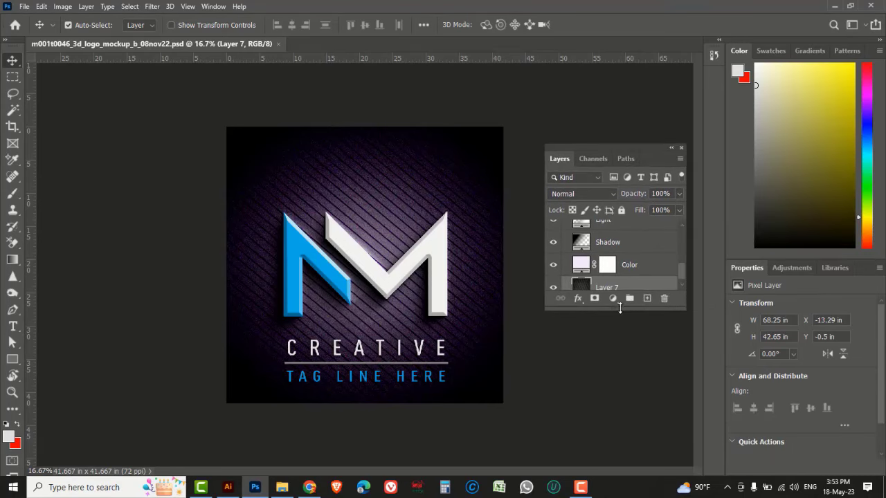
left_click_drag(613, 310, 613, 434)
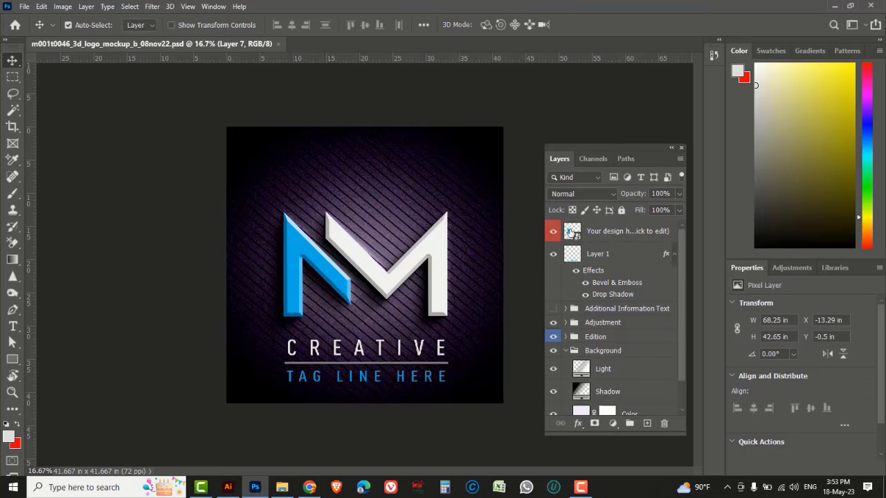
Step: Inside the 'Your design here' smart object, paste the MR logo as pixels and enlarge it over the M
double_click(569, 233)
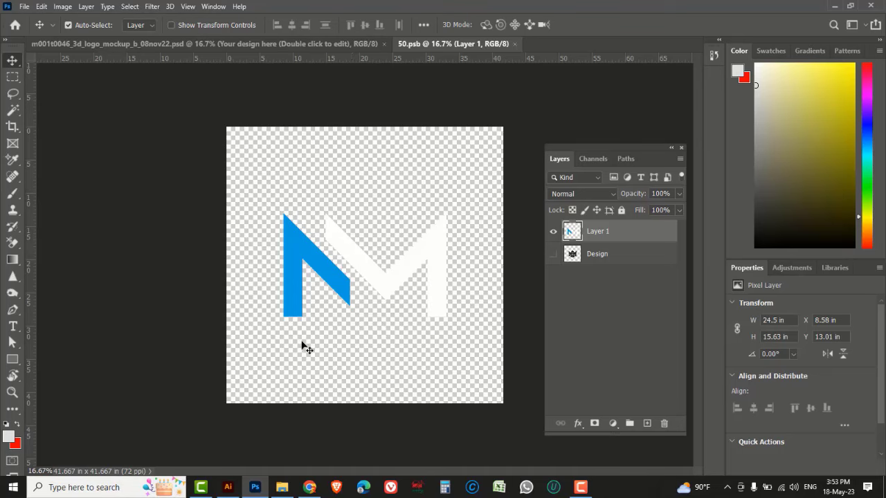
left_click(228, 488)
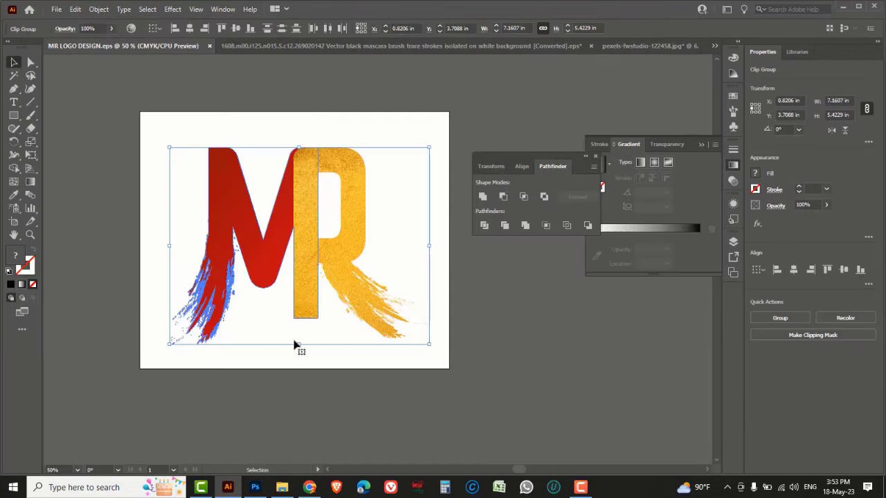
left_click(256, 487)
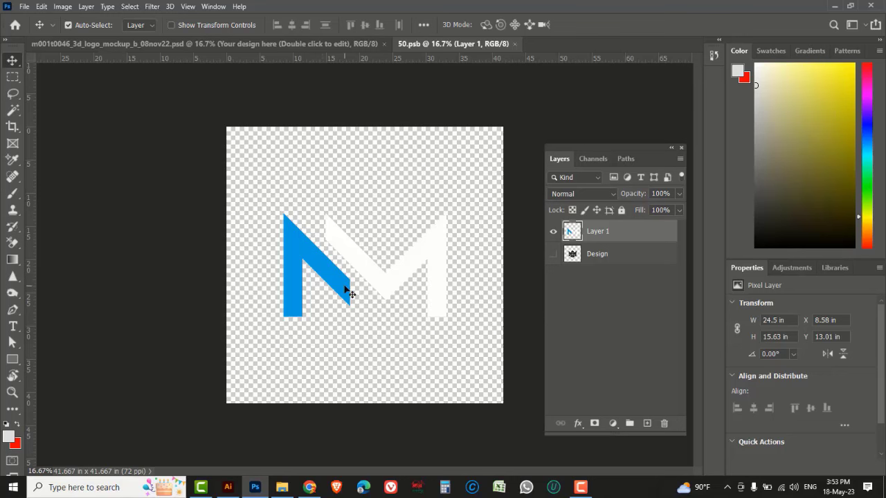
key("ctrl+v")
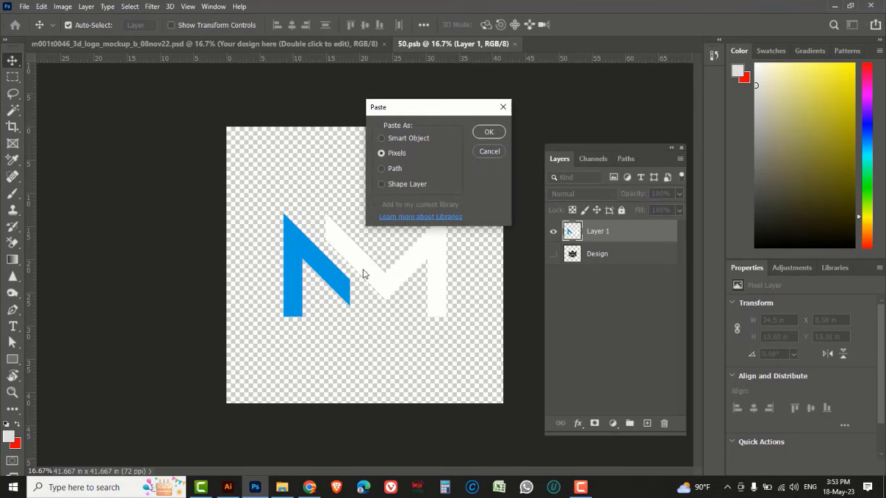
left_click(483, 135)
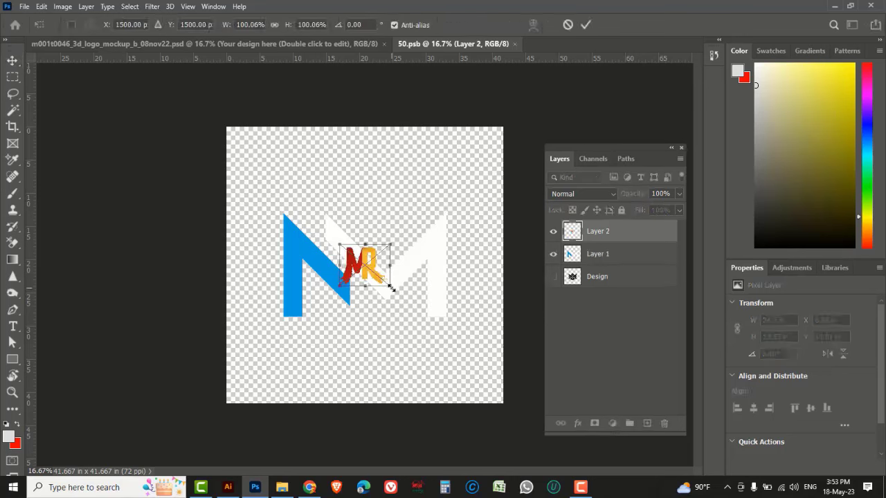
left_click_drag(391, 287, 491, 371)
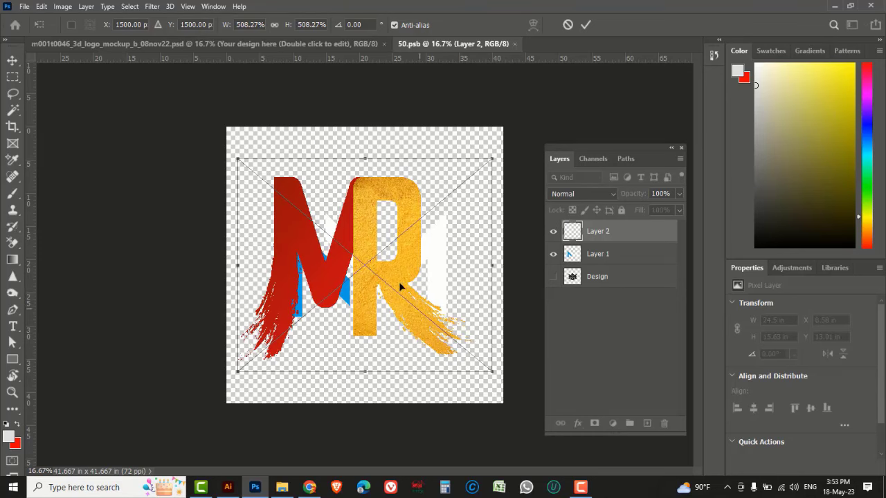
left_click_drag(369, 232, 390, 239)
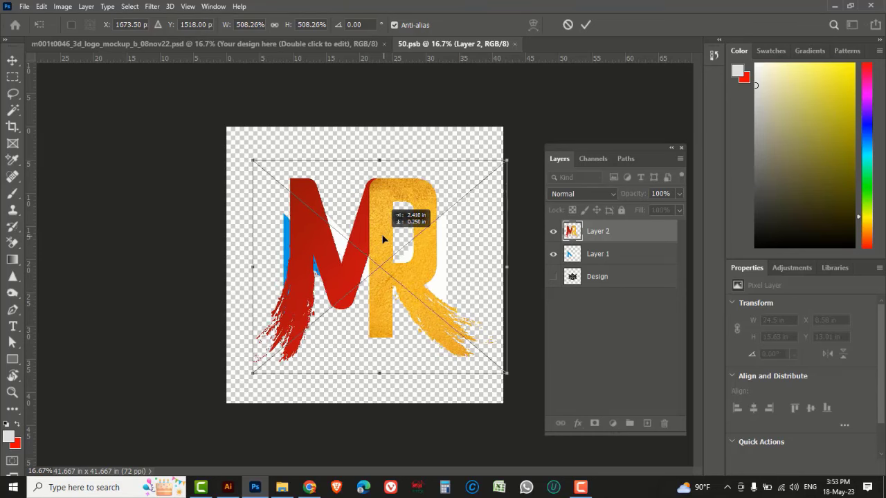
left_click(586, 26)
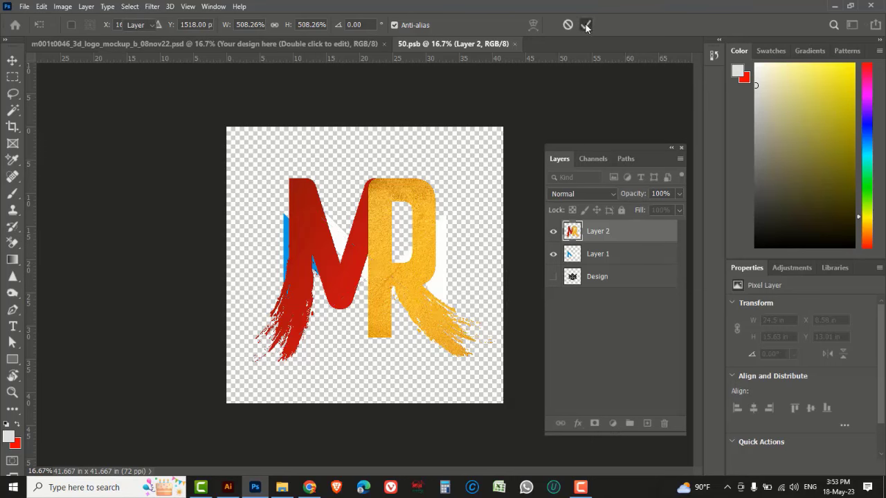
Step: Hide Layer 1's old M logo, save the smart object, and view the updated 3D mockup
left_click(609, 255)
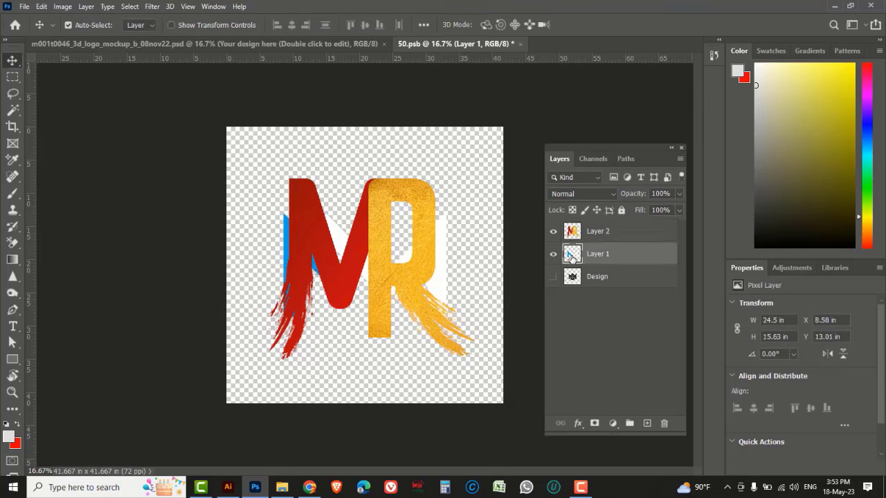
left_click(553, 255)
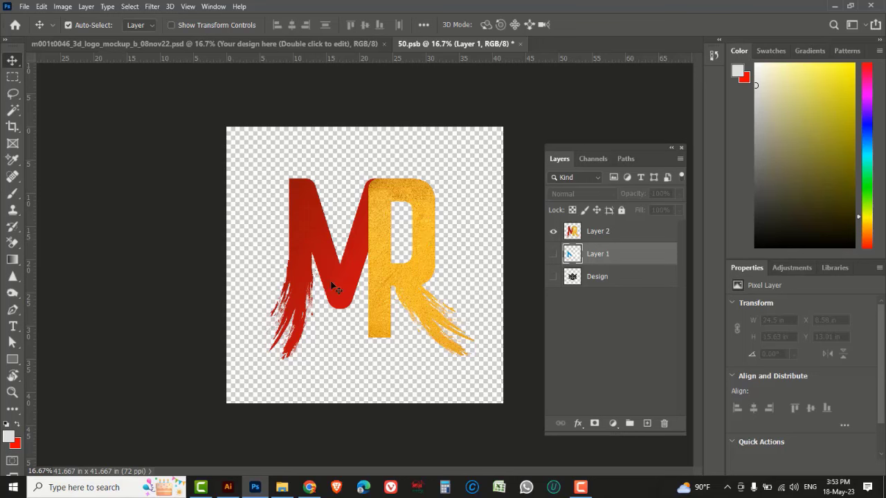
key("ctrl")
key("ctrl+s")
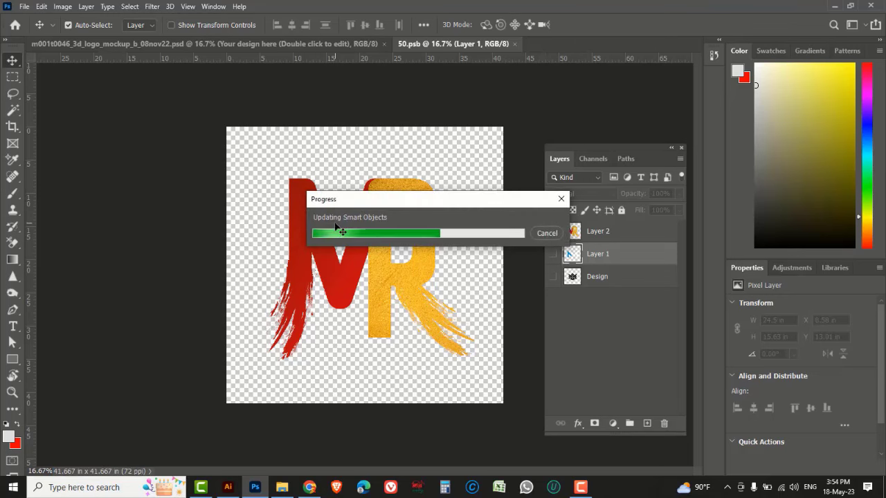
left_click(197, 45)
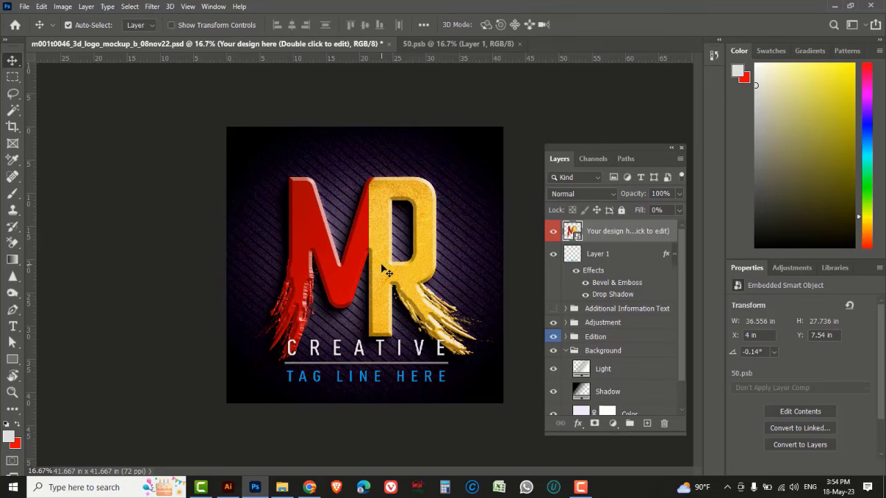
Step: In the placeholder document, shrink the MR logo to about 80% and move it up
left_click(426, 45)
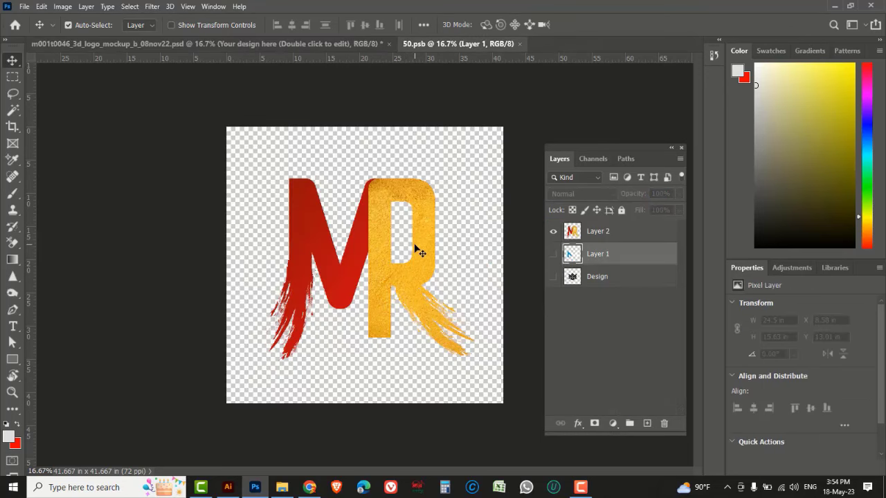
left_click(623, 234)
key("ctrl+t")
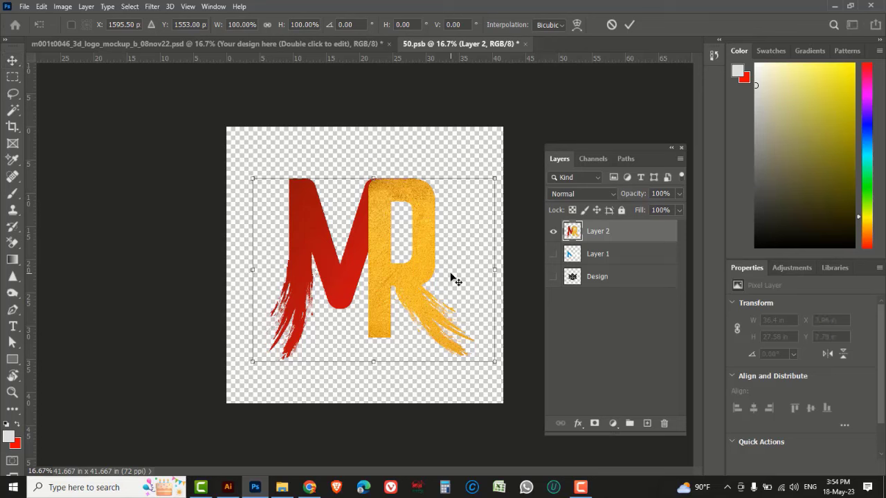
left_click_drag(491, 359, 481, 347)
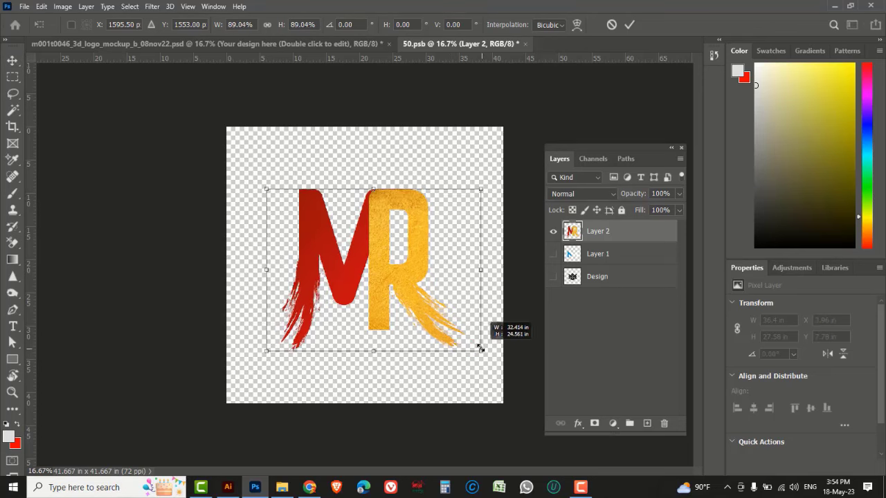
left_click_drag(385, 282, 385, 260)
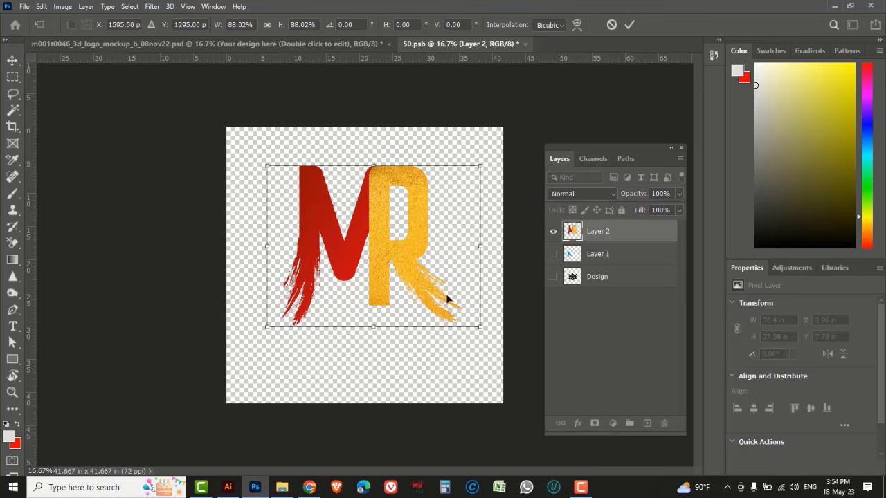
left_click_drag(480, 327, 466, 313)
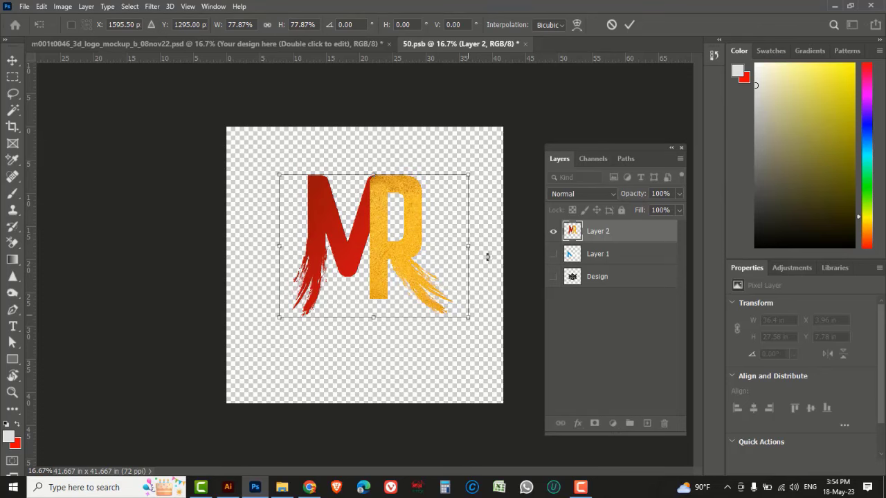
left_click(629, 25)
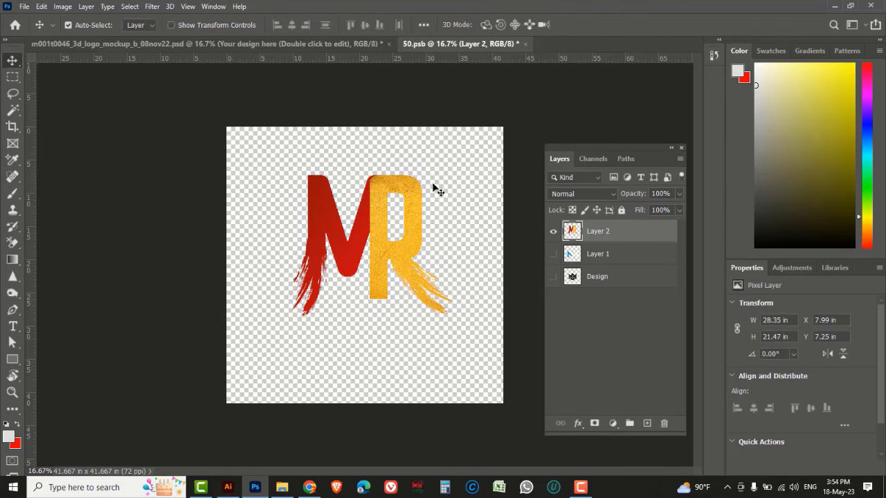
Step: Save 50.psb and return to the mockup document
key("ctrl")
key("ctrl+s")
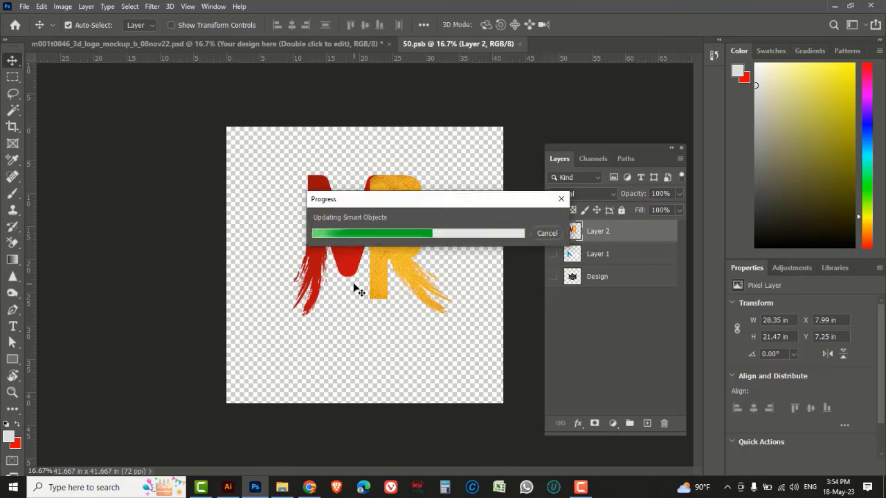
left_click(204, 45)
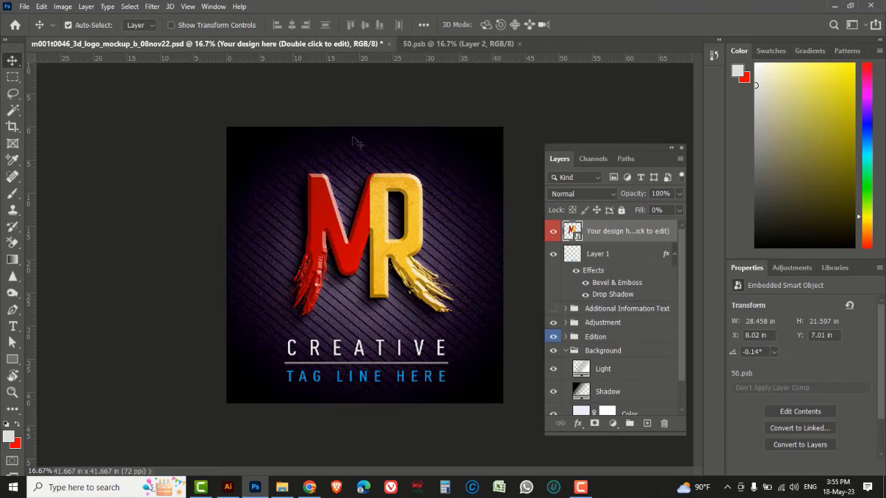
Step: Zoom in on the mockup logo and expand the Edition group in Layers
left_click(398, 223, "ctrl")
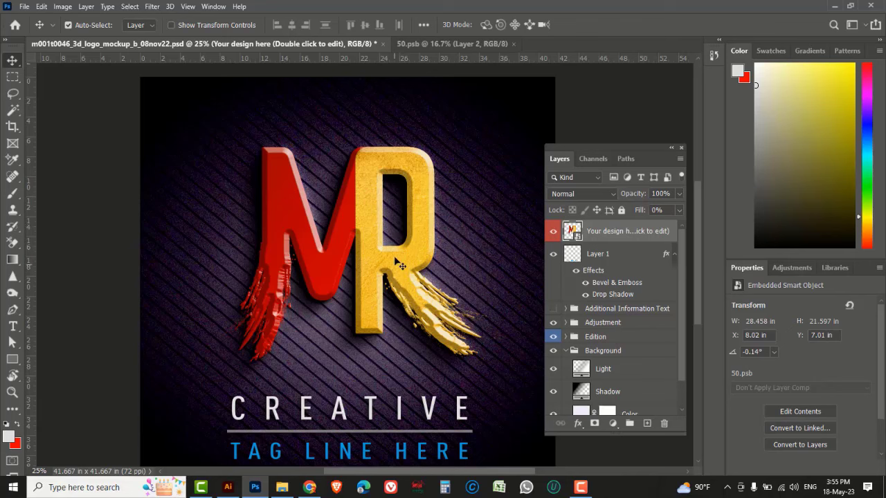
left_click(363, 191, "ctrl")
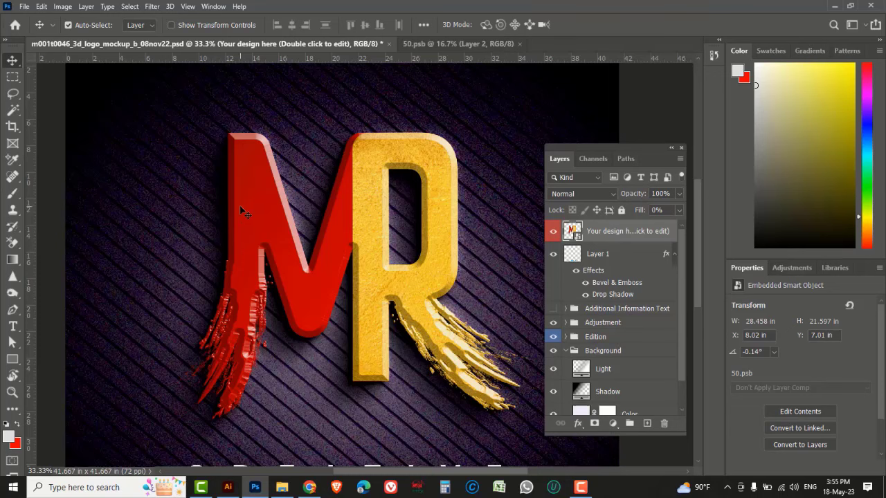
left_click(566, 338)
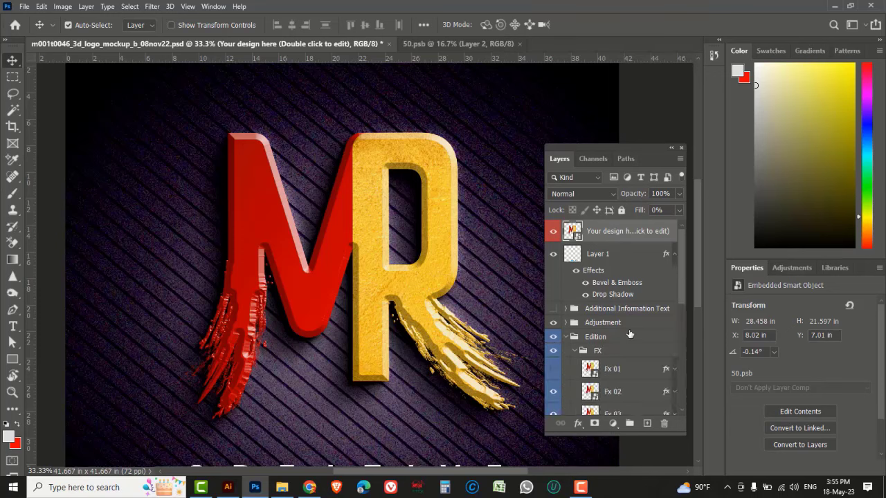
scroll(630, 332, "down", 2)
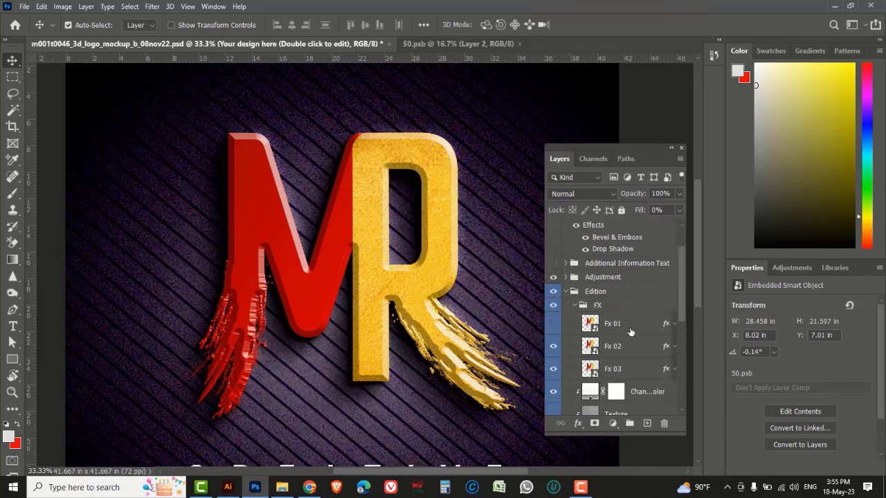
Step: Toggle Fx 02 and Fx 03 visibility to compare, then select Fx 03
left_click(553, 346)
left_click(553, 346)
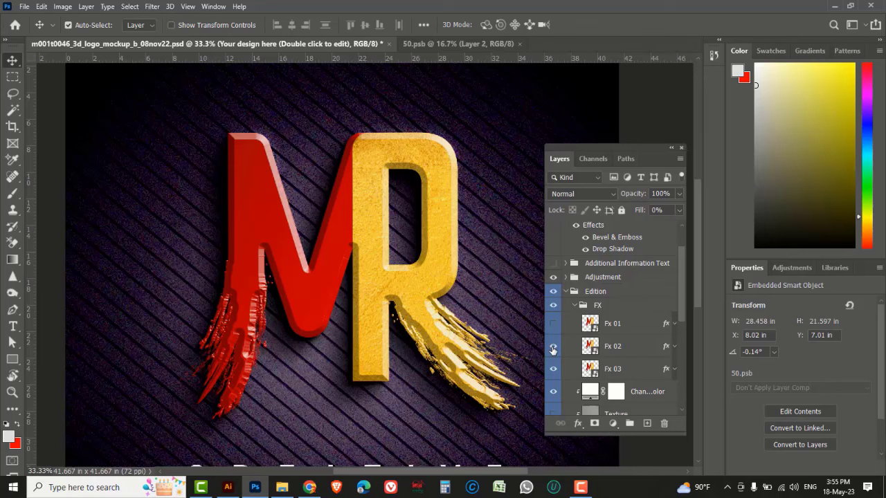
left_click(553, 369)
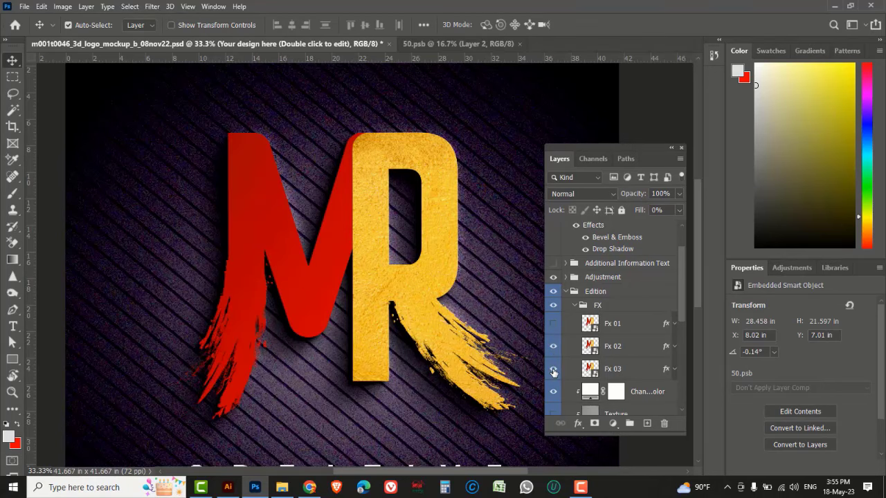
left_click(628, 371)
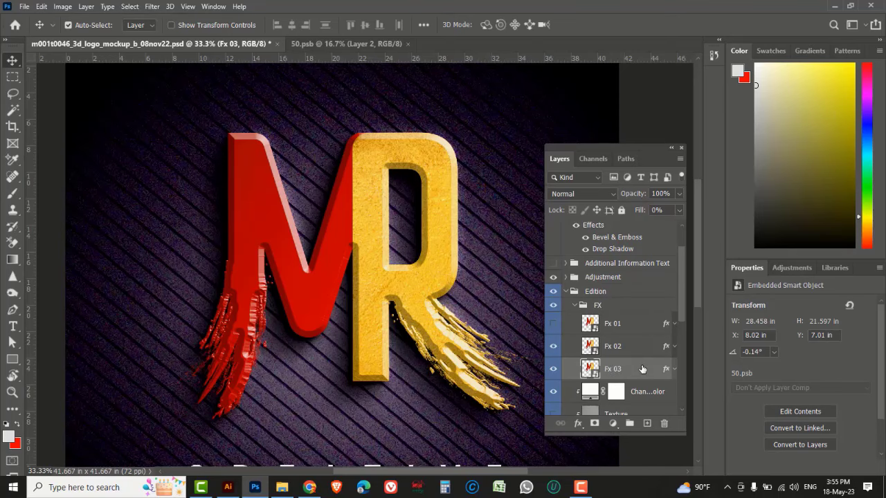
Step: Set the Fx 03 Bevel & Emboss to size 24 px, soften 5 px and depth 209%
double_click(642, 368)
left_click_drag(309, 176, 691, 134)
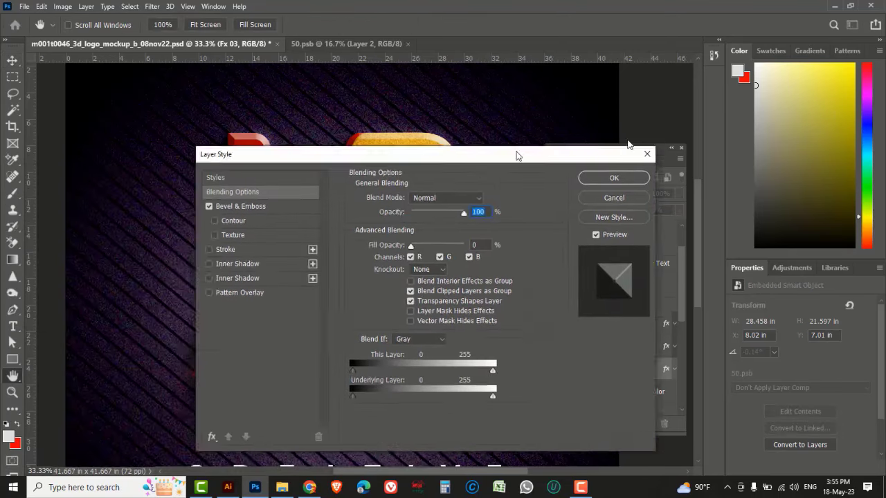
left_click(479, 183)
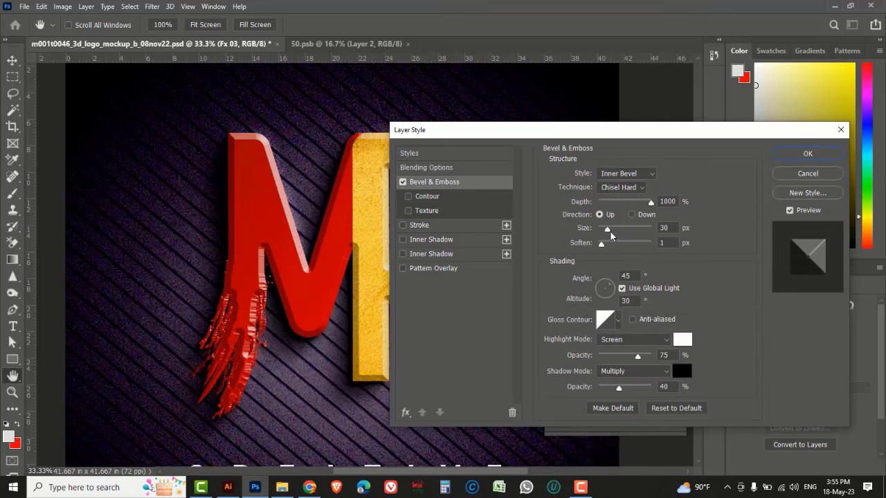
mouse_move(607, 229)
left_mouse_down()
mouse_move(605, 248)
mouse_move(619, 247)
left_mouse_up()
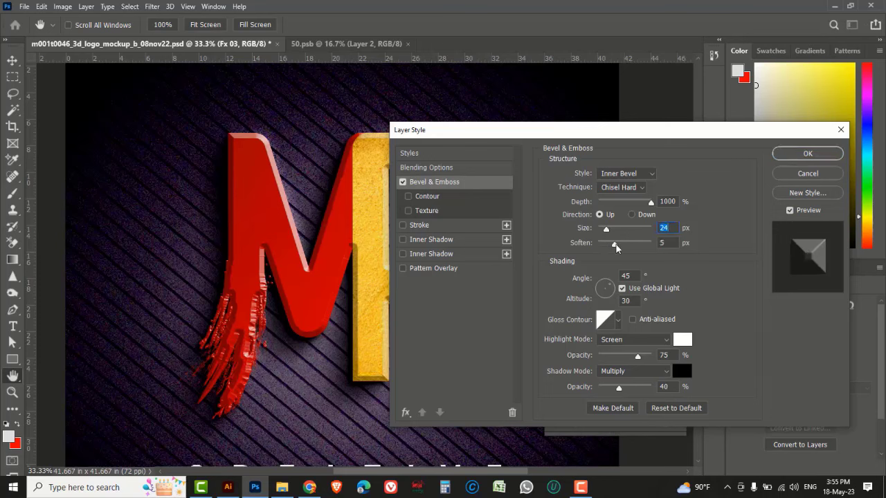
left_click_drag(650, 201, 610, 209)
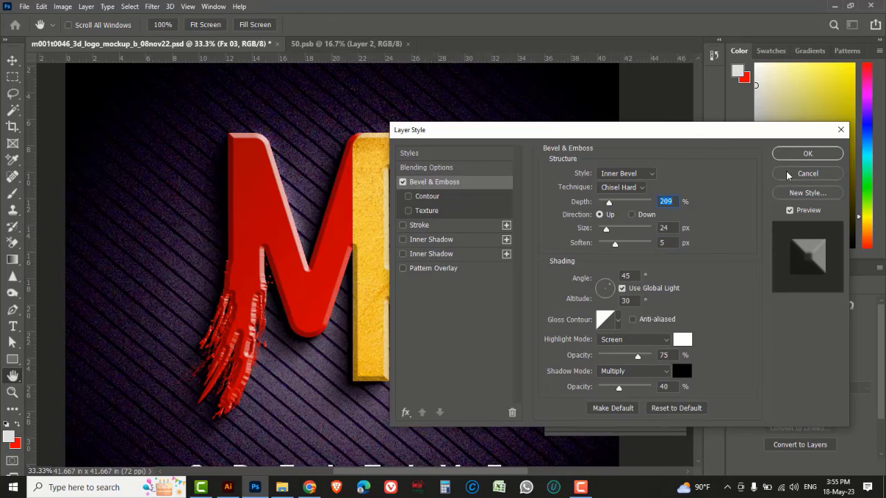
left_click(799, 155)
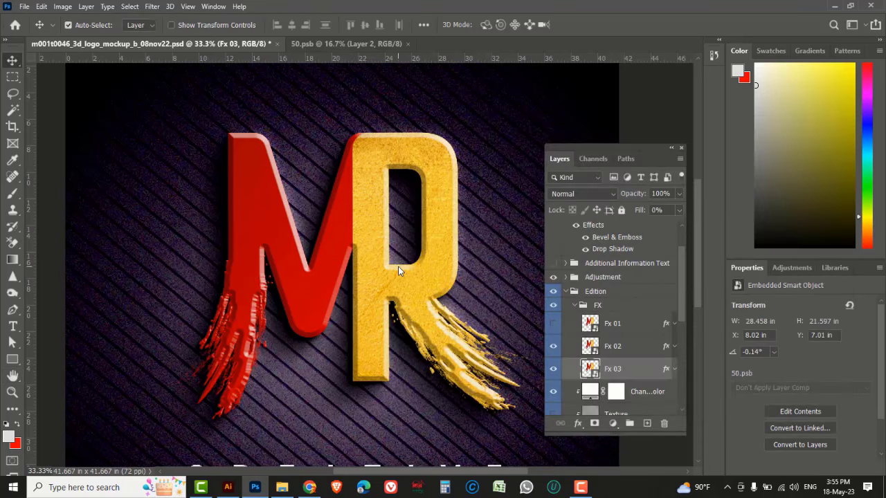
Step: Save the mockup PSD via File > Save and zoom out to view the whole mockup
left_click(25, 7)
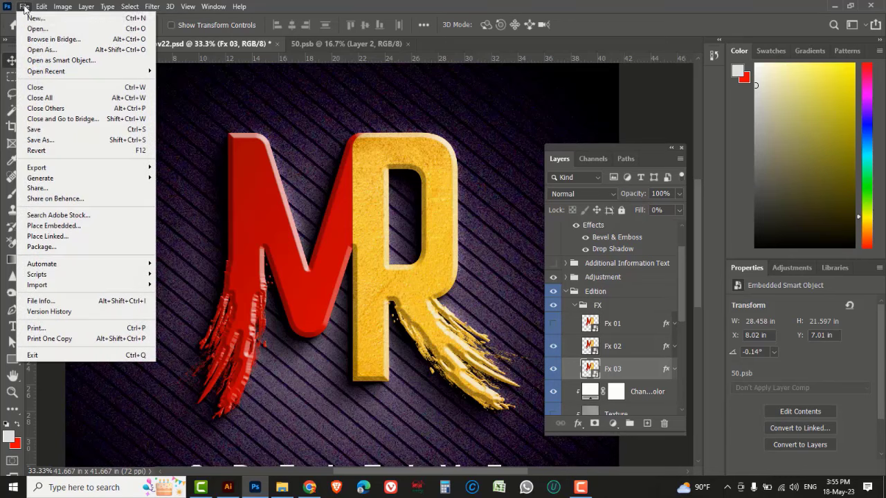
left_click(35, 130)
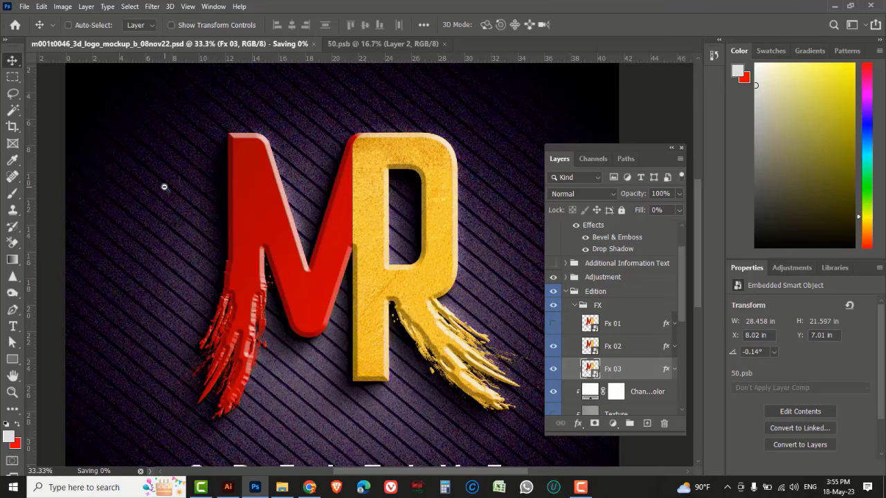
key("ctrl+minus")
left_click_drag(331, 285, 339, 276)
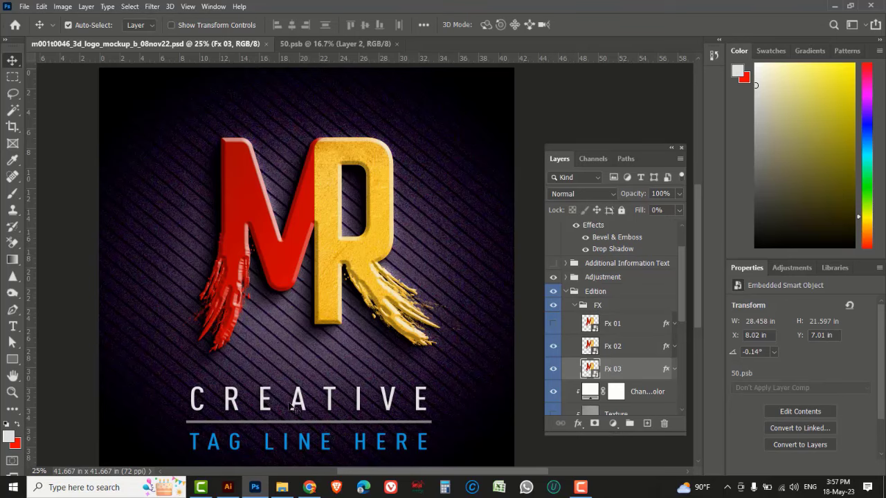
left_click(227, 487)
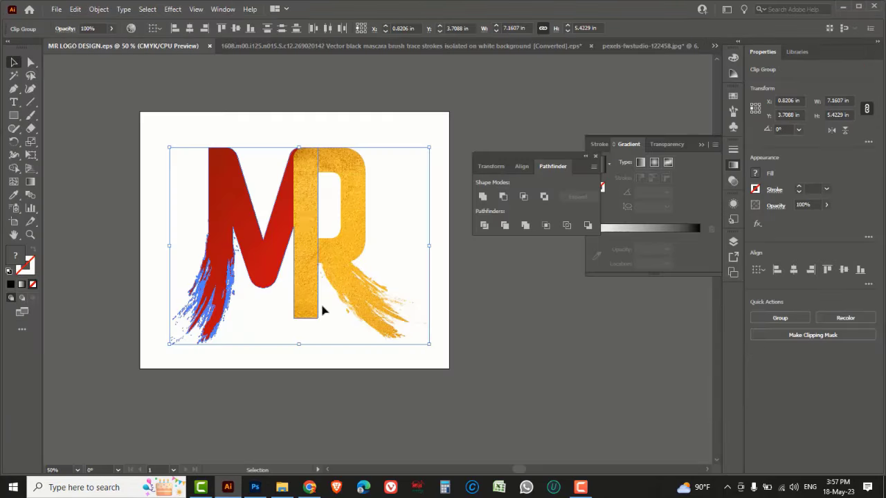
left_click(458, 328)
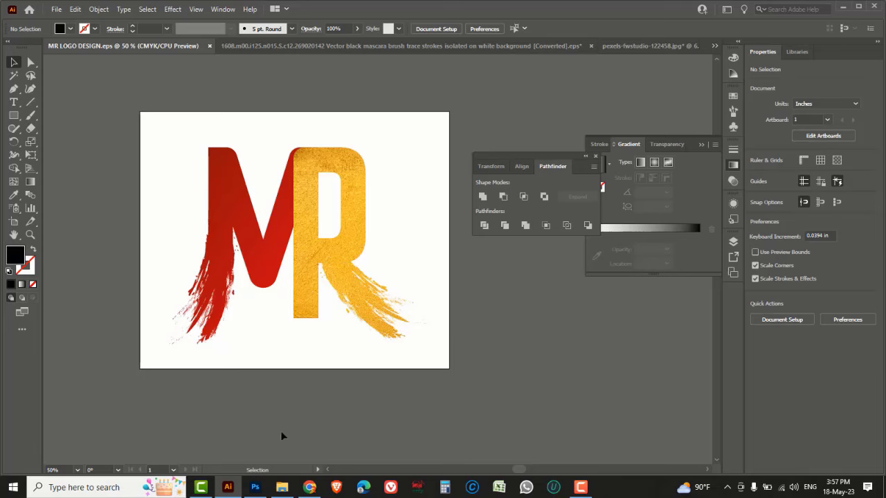
left_click(255, 488)
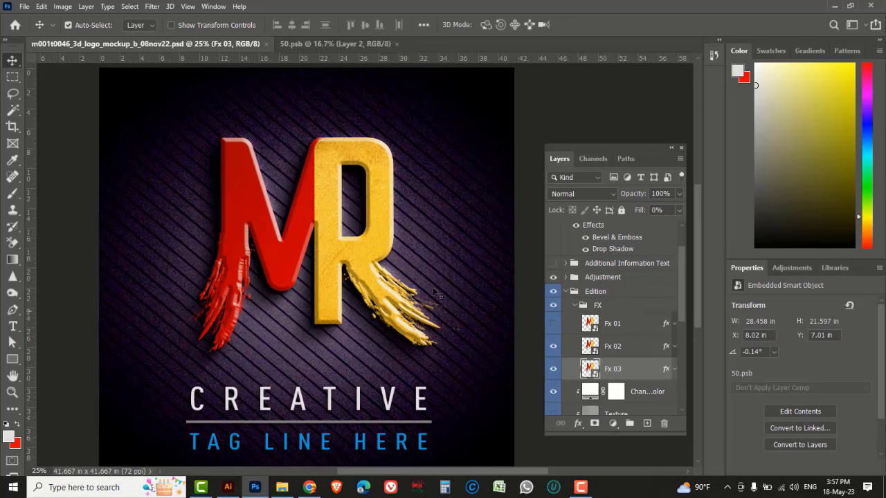